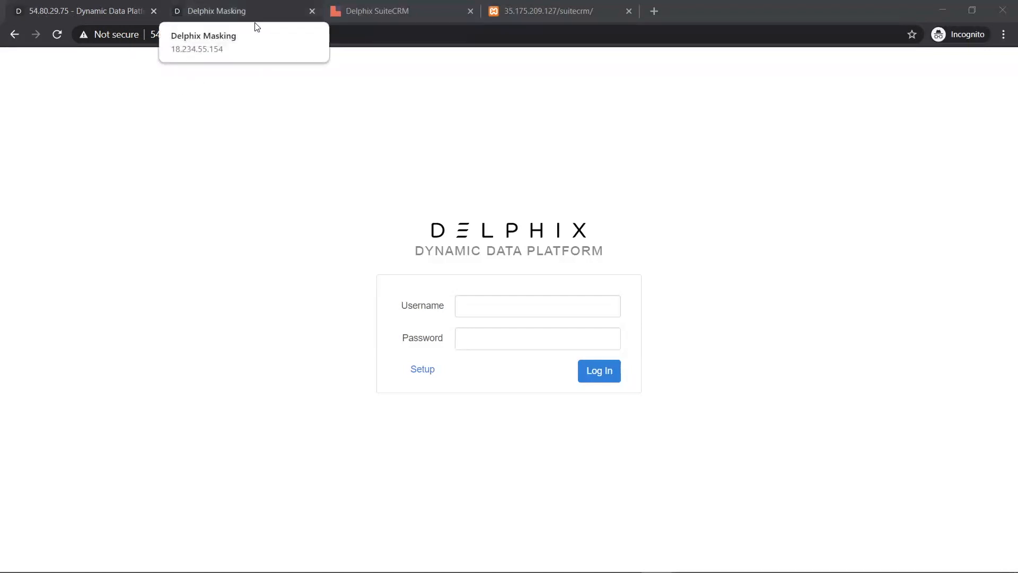
- Switch to the browser tab with the Delphix Masking sign-in page
left_click(256, 26)
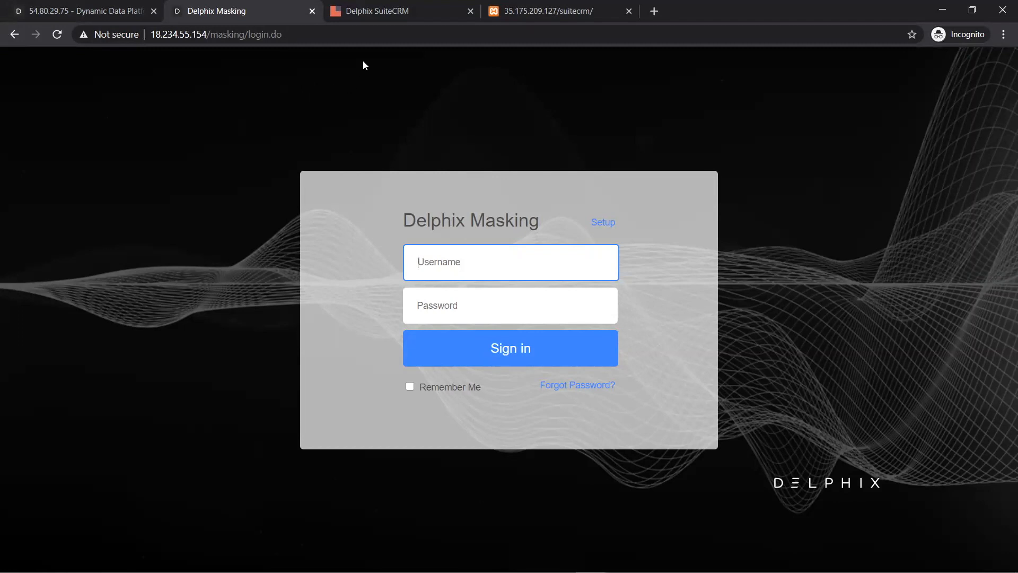
- Look over the two SuiteCRM tabs and highlight the database connection error message
left_click(361, 24)
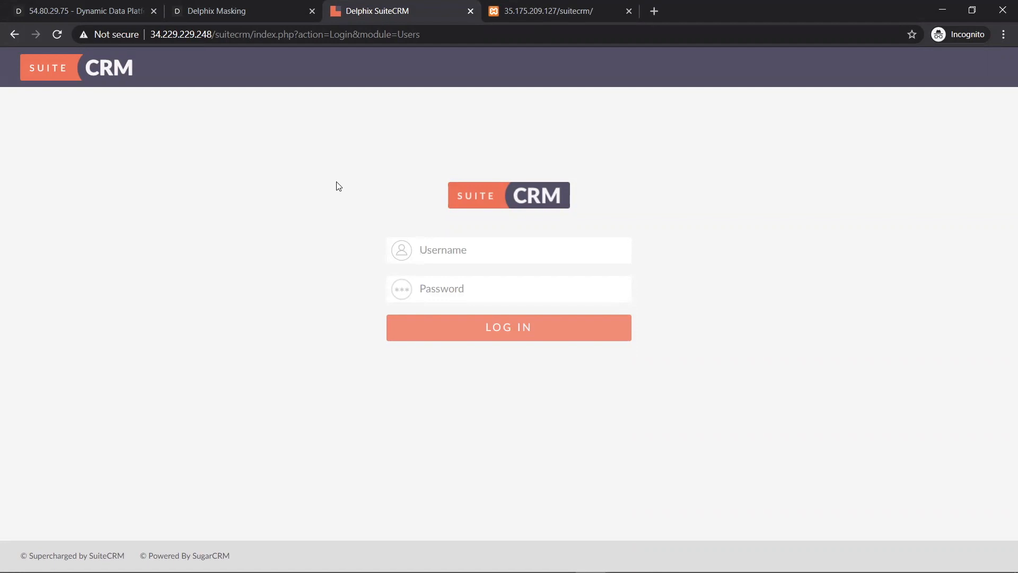
left_click(524, 22)
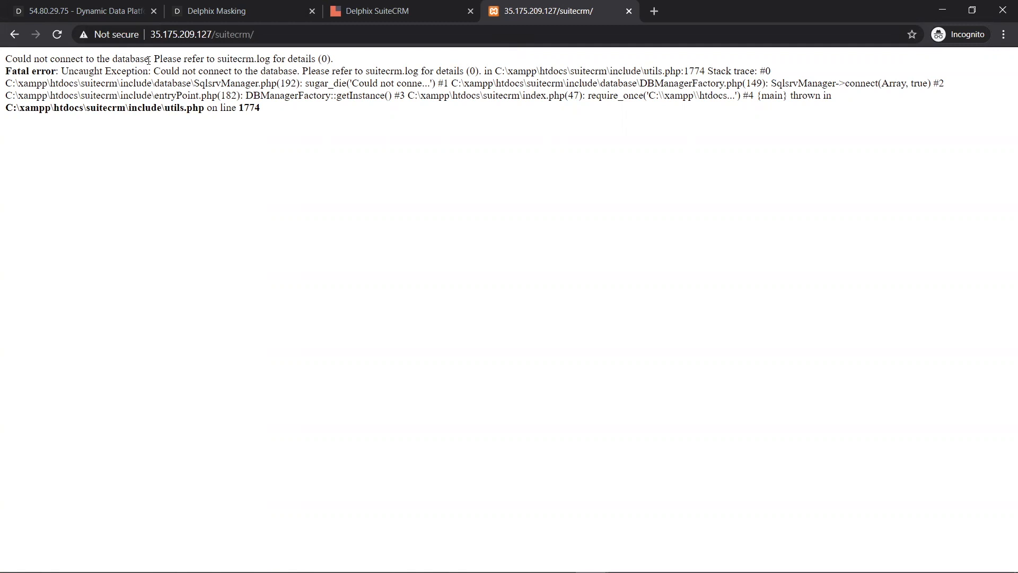
left_click_drag(149, 59, 7, 59)
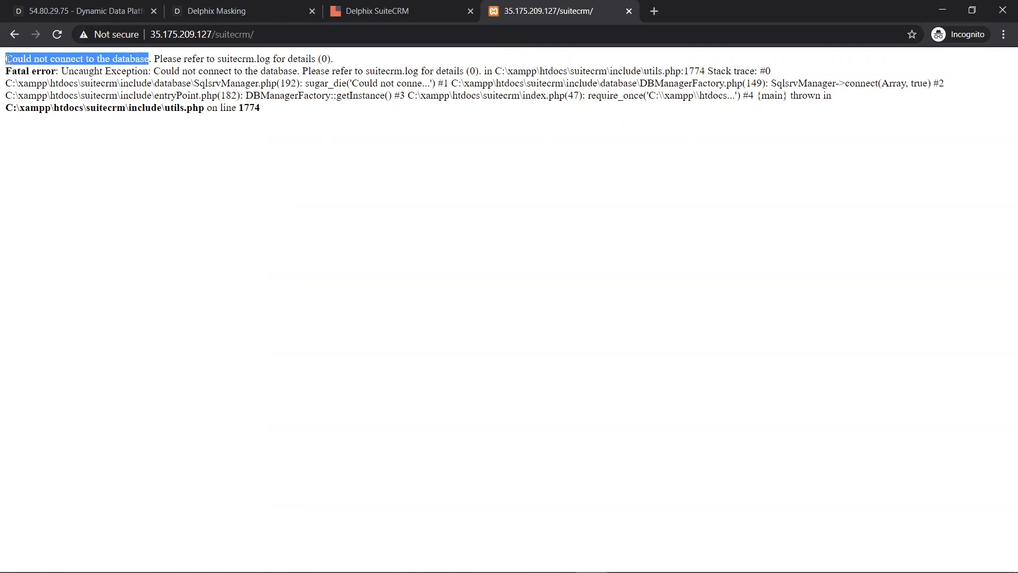
- Sign in to the Delphix engine as admin with its password
type("admin")
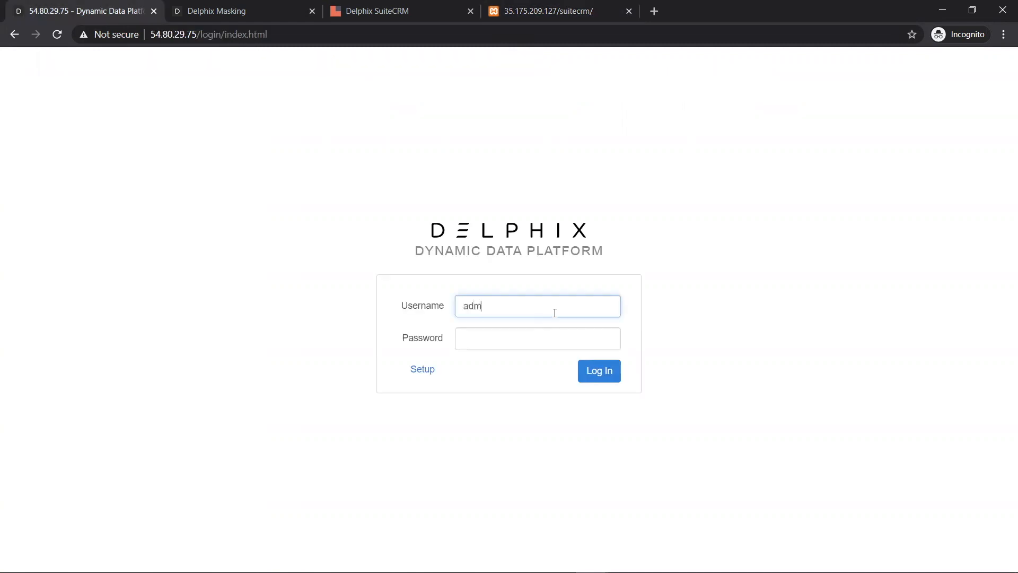
key("Tab")
type("delphix")
key("Return")
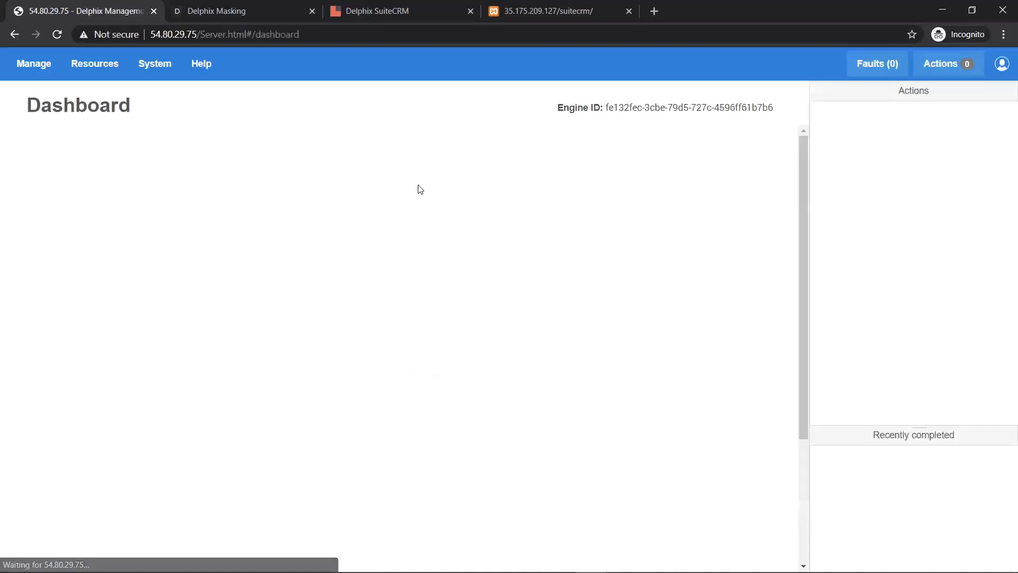
- Open Datasets, show suitecrm_db's timeflow, and provision a VDB from the Aug 26, 2019 4:07 PM snapshot
left_click(200, 64)
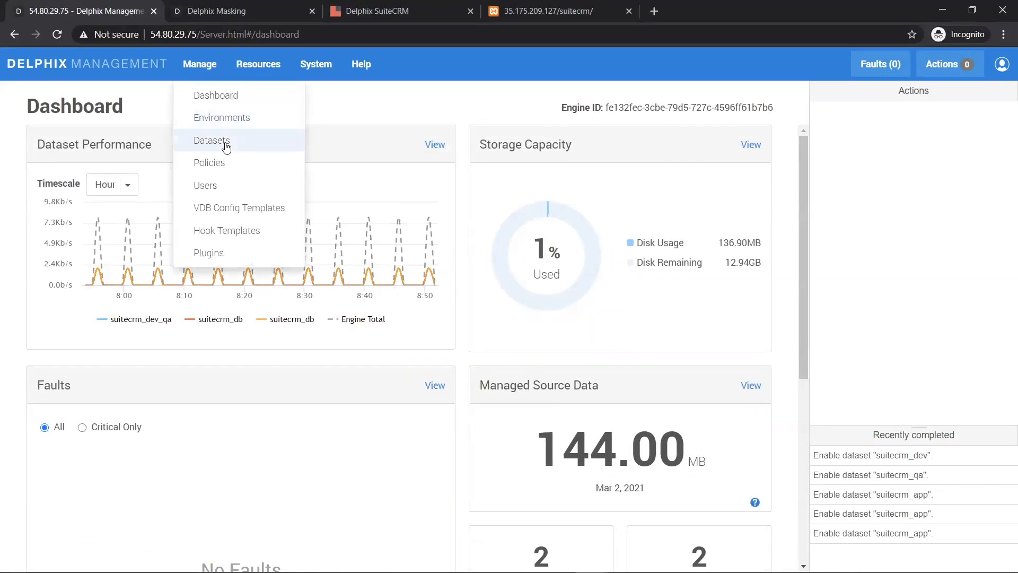
left_click(226, 143)
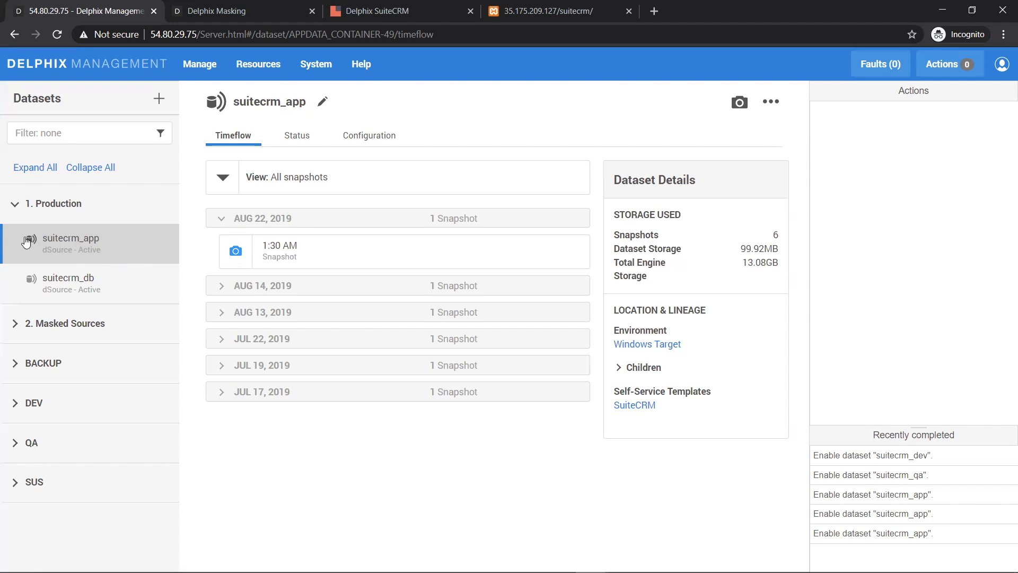
left_click(53, 281)
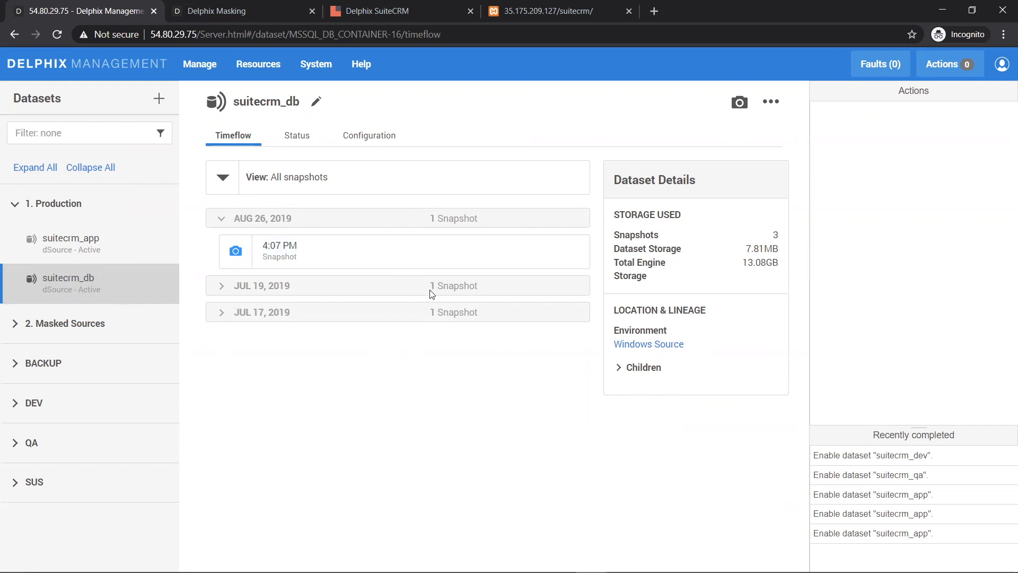
mouse_move(445, 256)
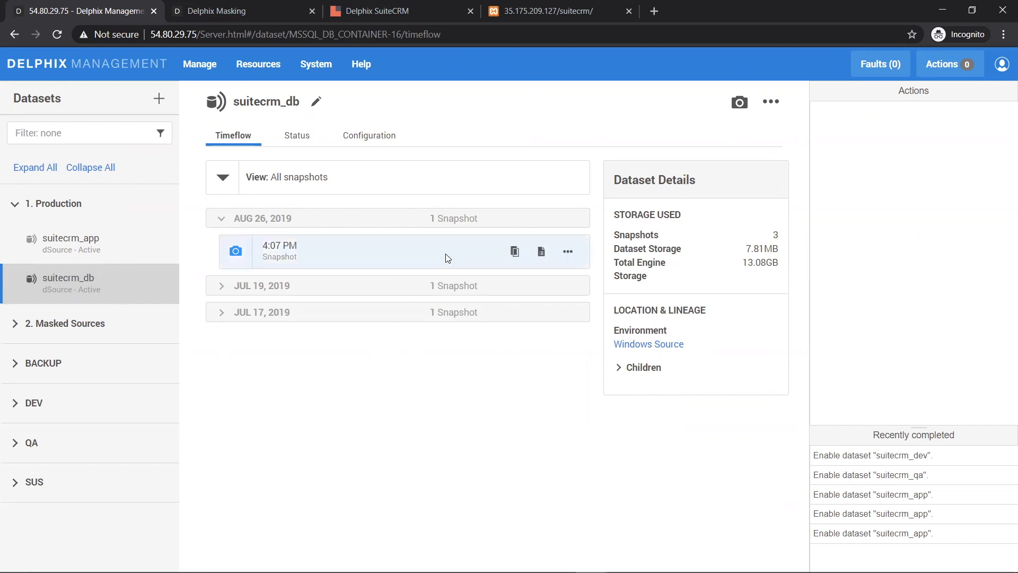
left_click(513, 253)
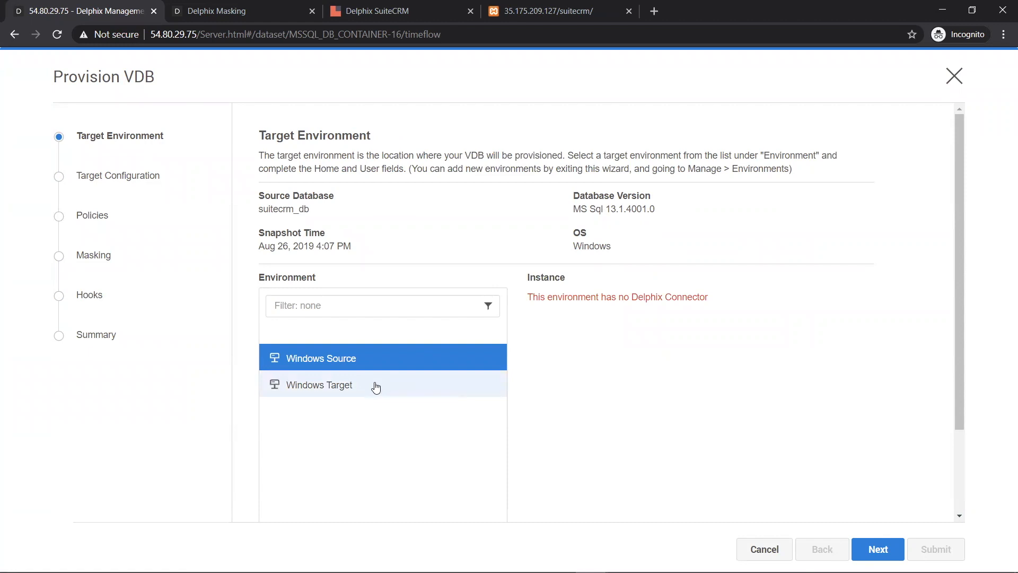
- Target the Windows Target environment with the MSSQLSERVER (13.1.4001.0) instance
left_click(375, 386)
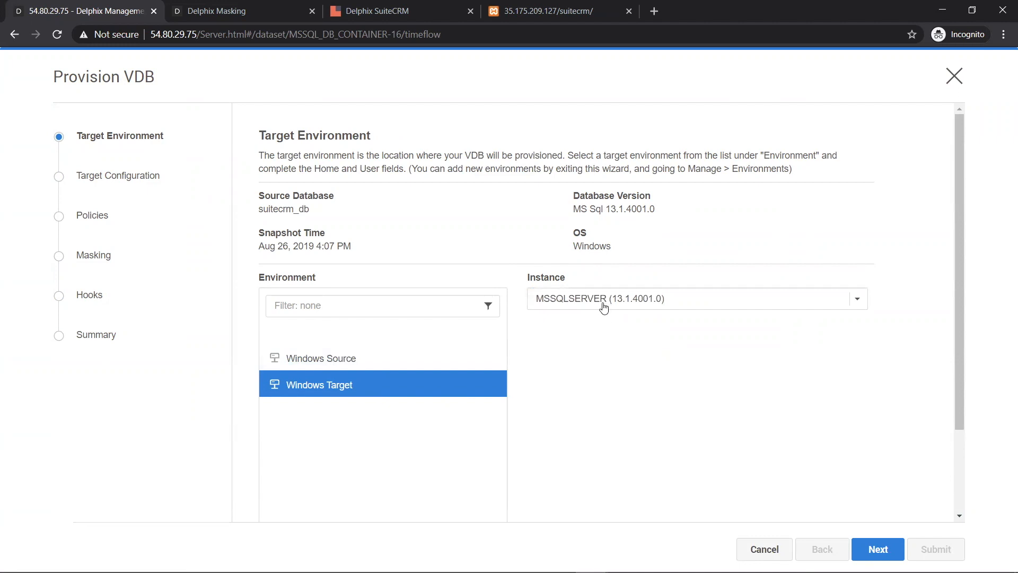
left_click(803, 303)
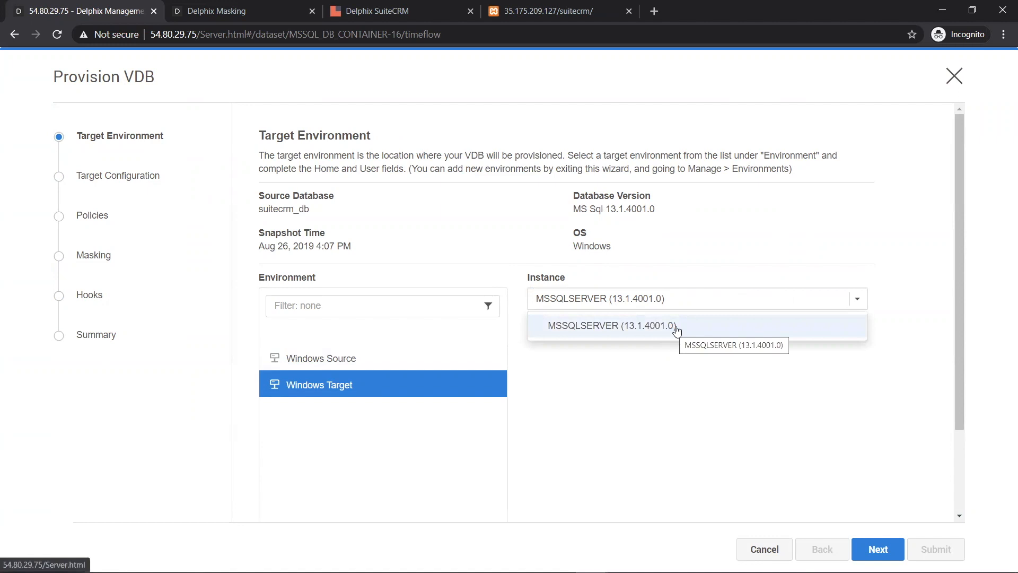
left_click(704, 329)
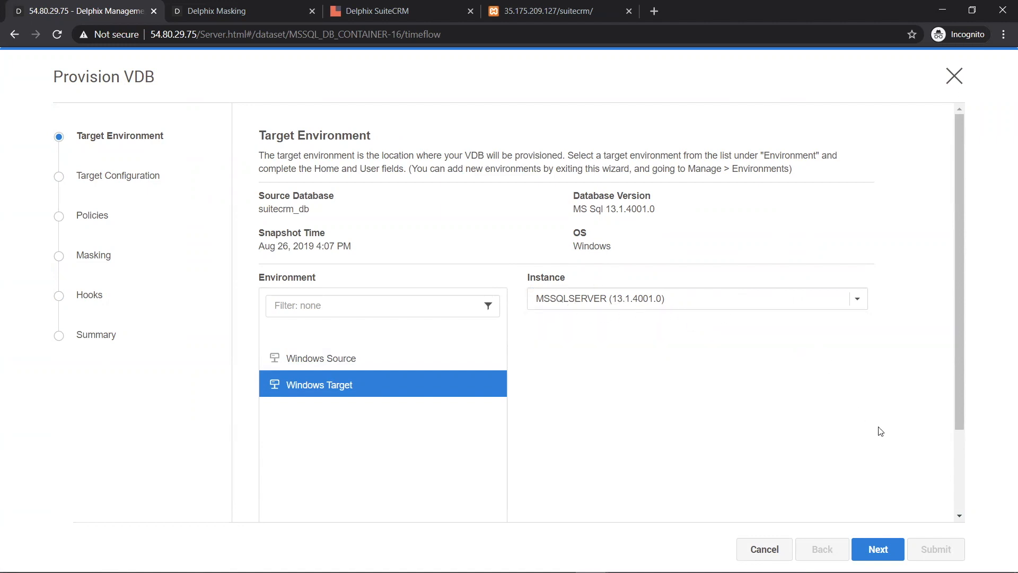
left_click(878, 549)
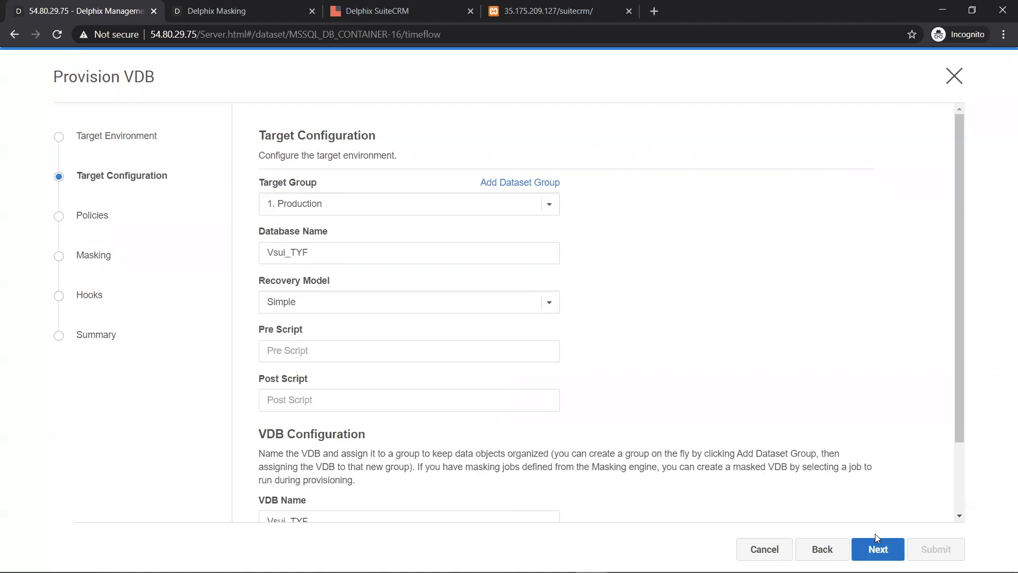
- Put the VDB in group SUS with database name suitecrm_sus and VDB name suitecrm_db
left_click(549, 206)
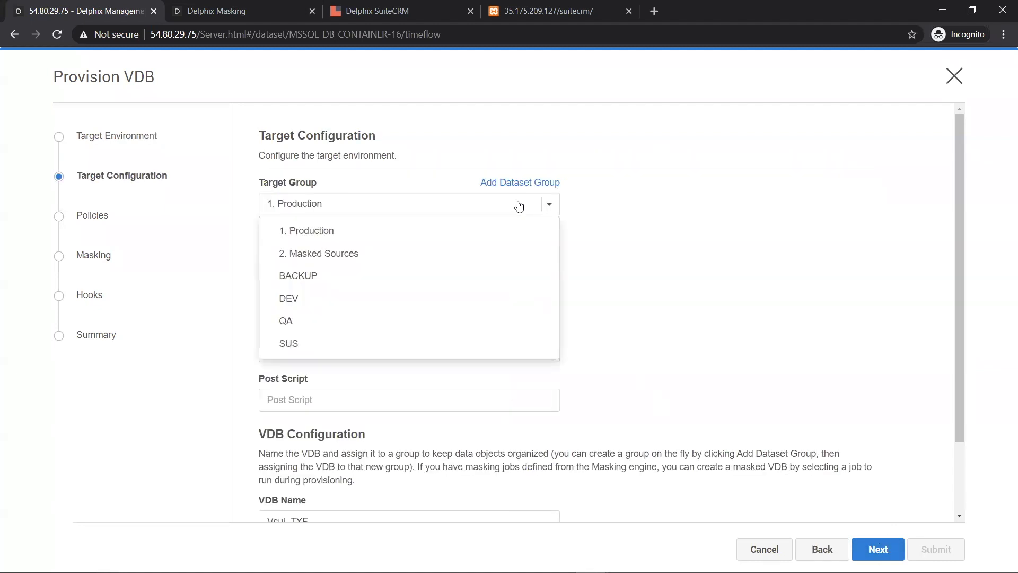
left_click(300, 349)
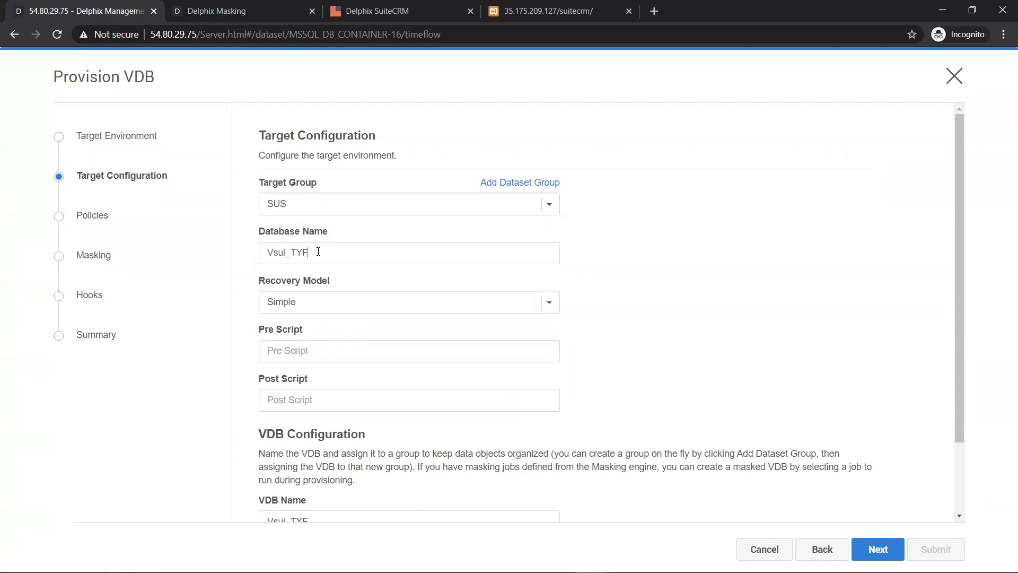
left_click_drag(329, 253, 248, 251)
type("sui")
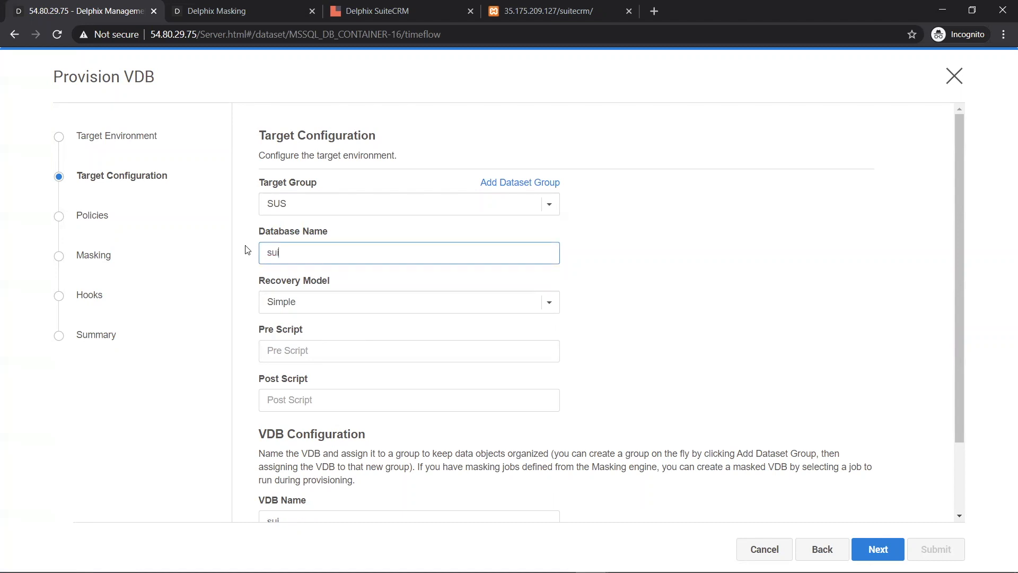
type("tecrm_sus")
left_click_drag(328, 253, 261, 254)
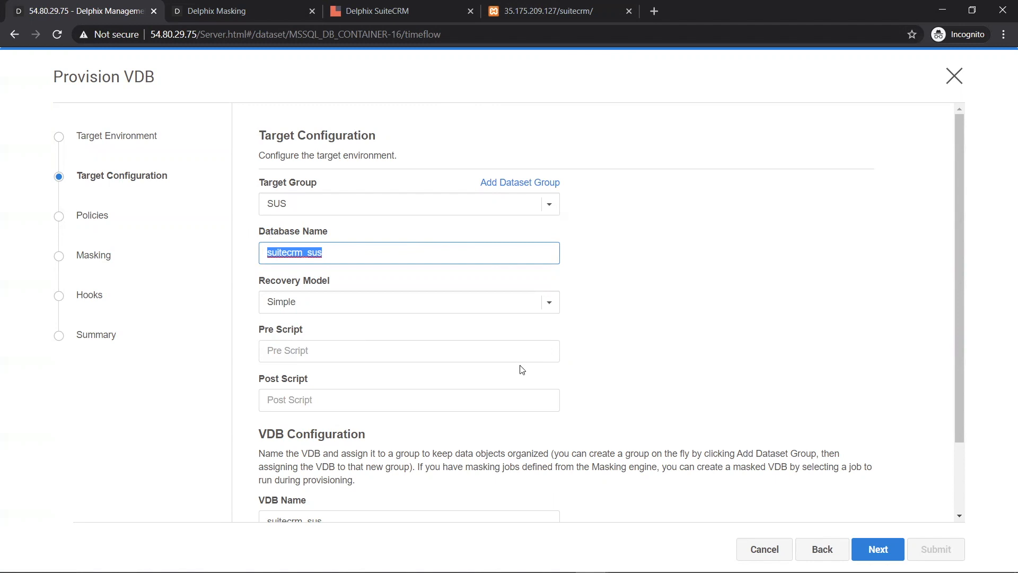
scroll(653, 366, "down", 2)
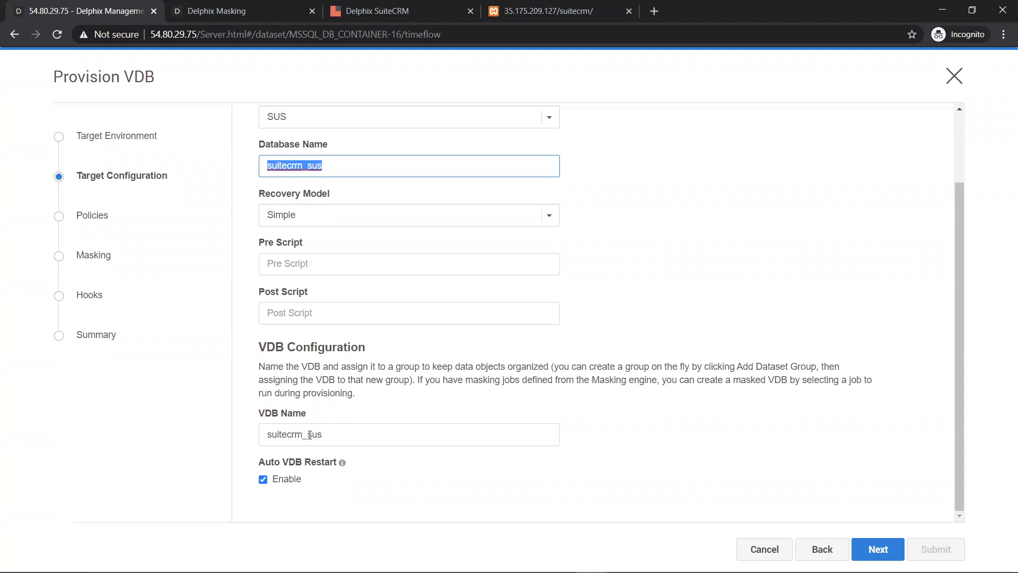
left_click_drag(306, 435, 341, 435)
type("d")
left_click(332, 439)
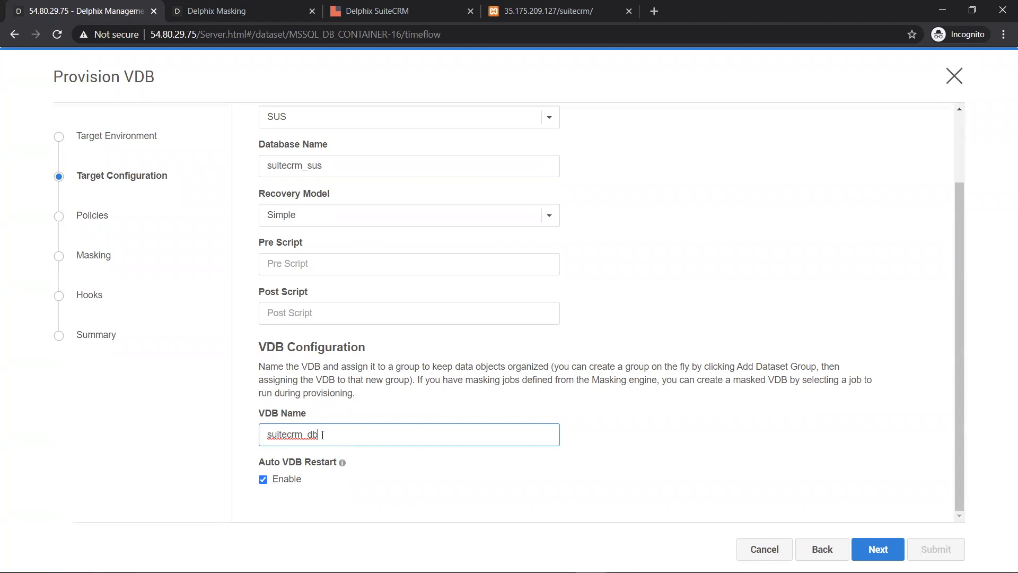
left_click(880, 551)
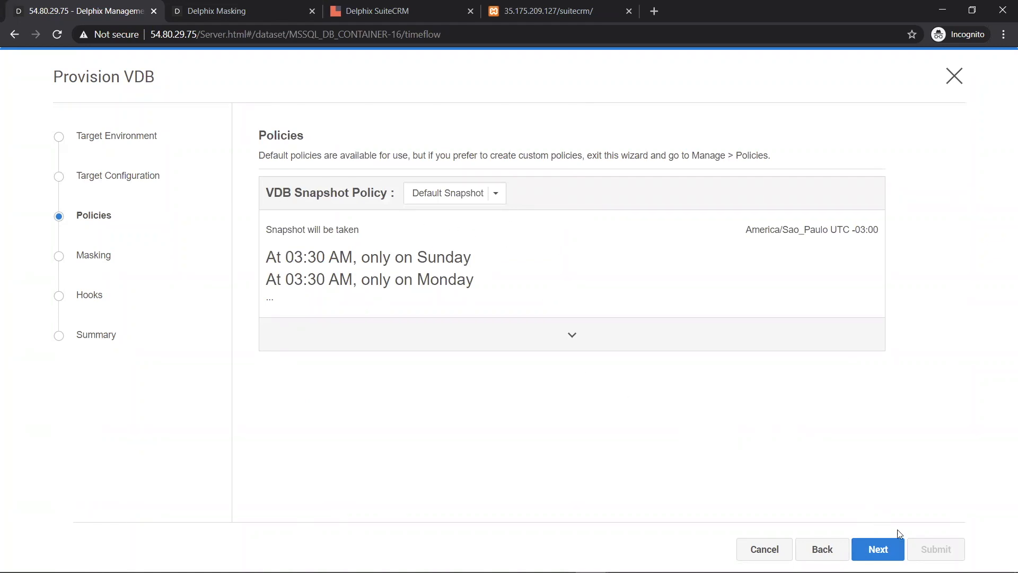
- Accept default policies with no masking or hooks, review the summary, and submit provisioning
left_click(892, 548)
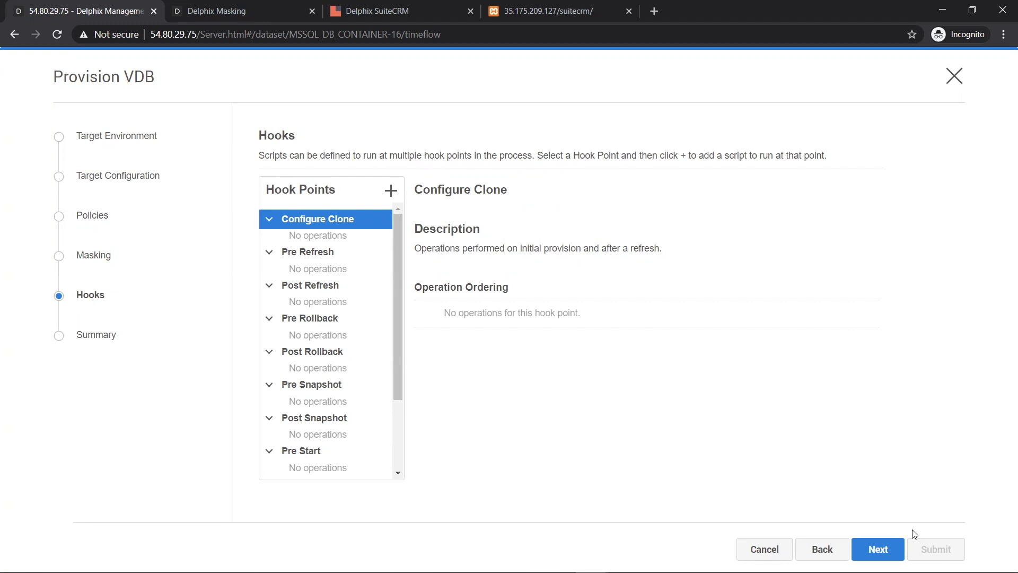
left_click(879, 550)
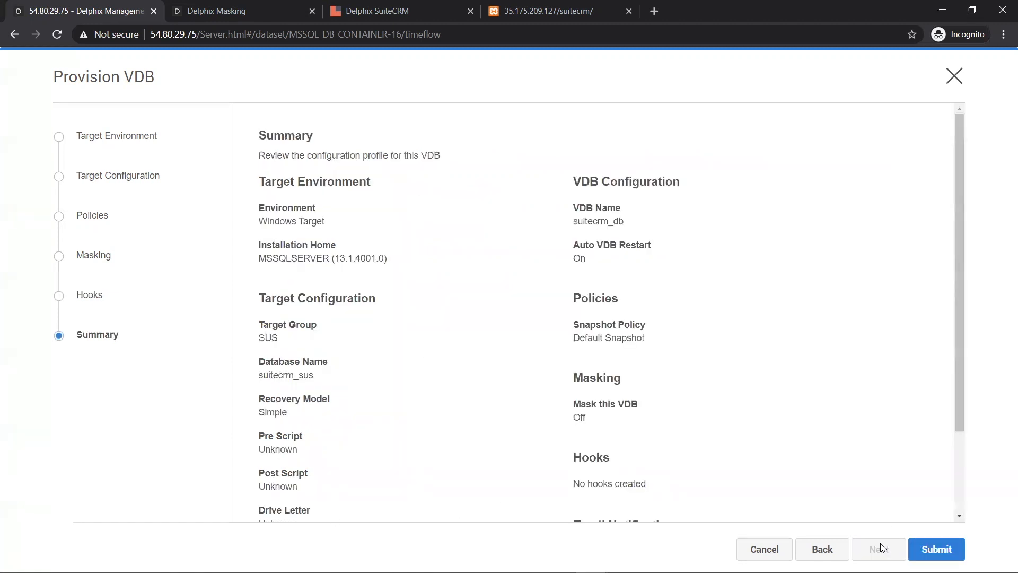
scroll(910, 472, "down", 2)
left_click(941, 554)
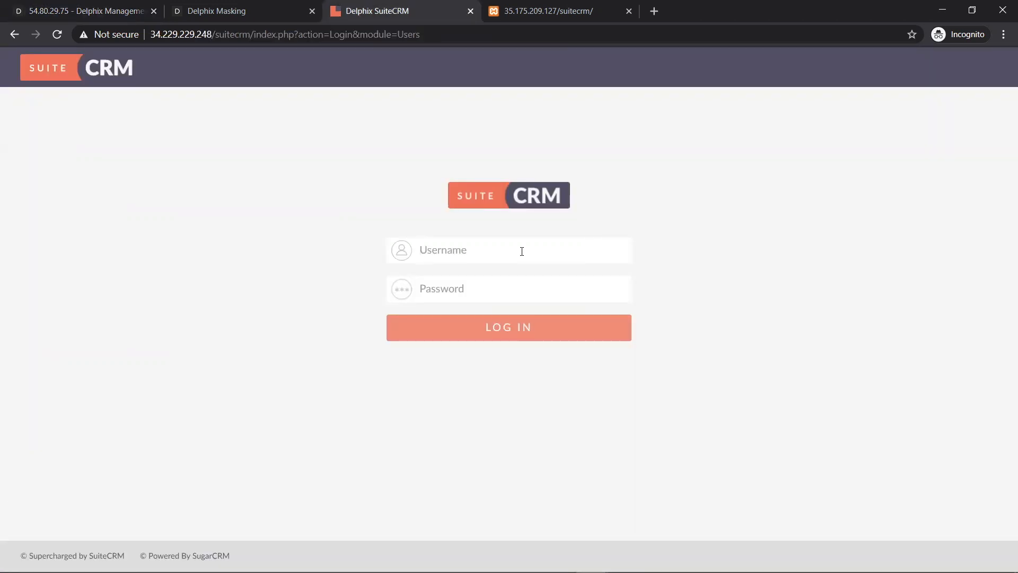
- Sign in to SuiteCRM with the admin credentials
left_click(522, 252)
type("adminDelphix")
key("Return")
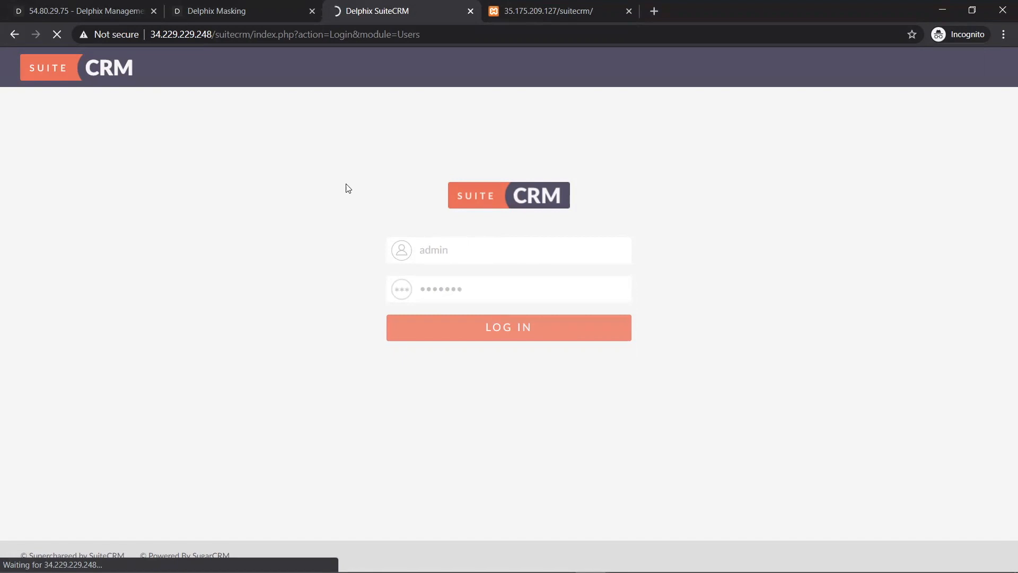
- Open a recently viewed contact's record and select its address from index.php onward
left_click(52, 139)
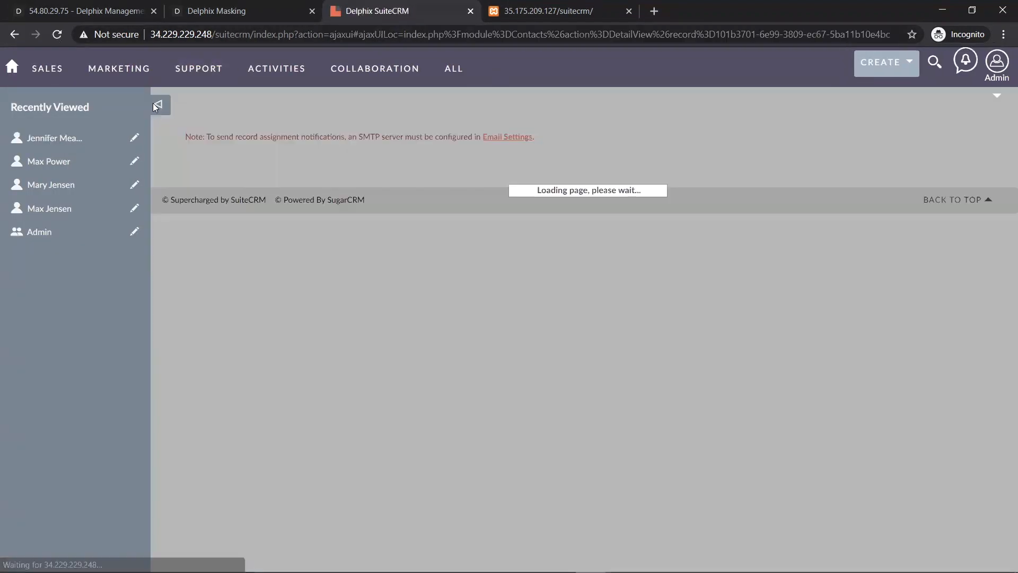
left_click(156, 105)
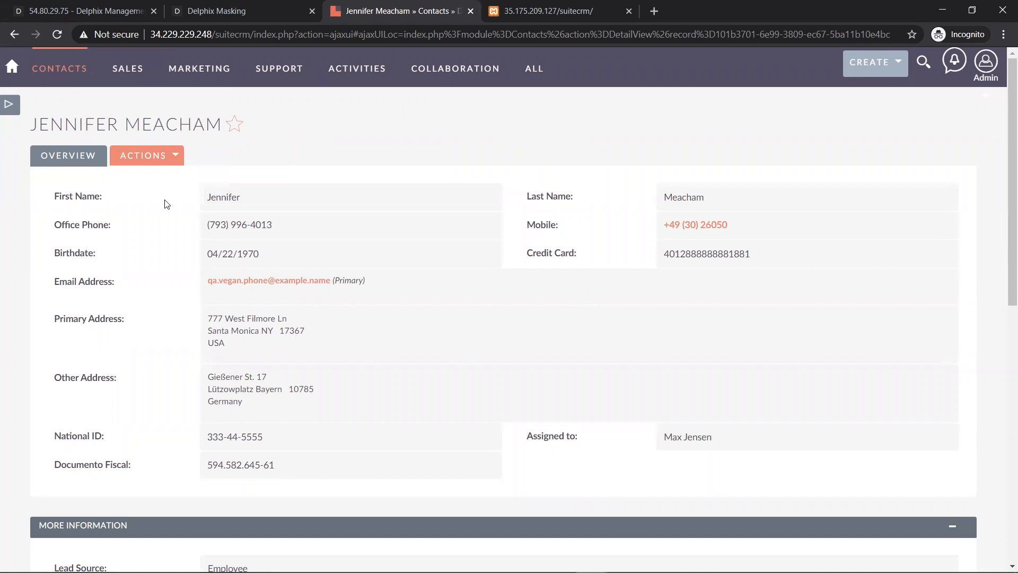
double_click(255, 35)
left_click(254, 35)
left_click_drag(254, 35, 897, 35)
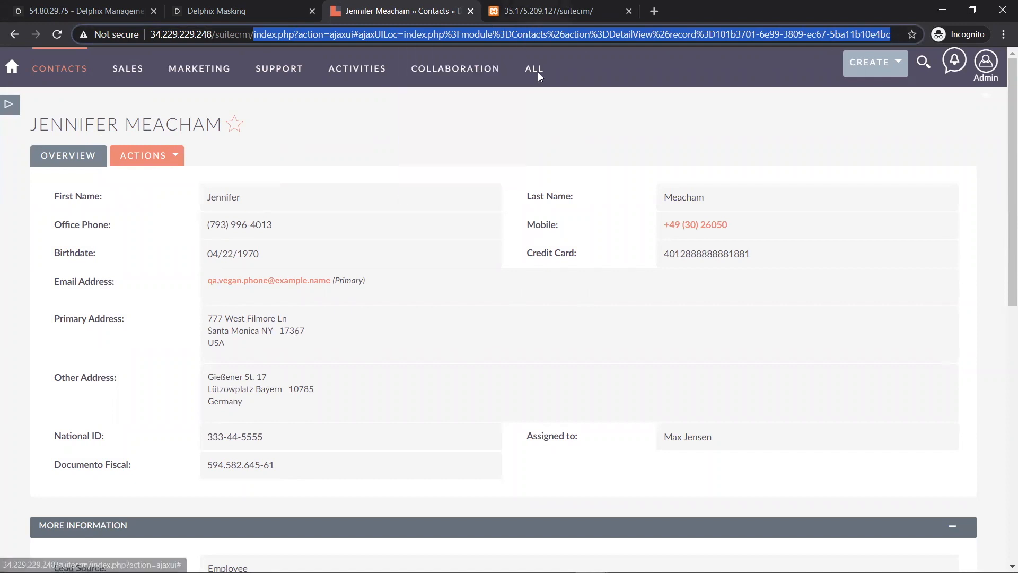
key("ctrl+1")
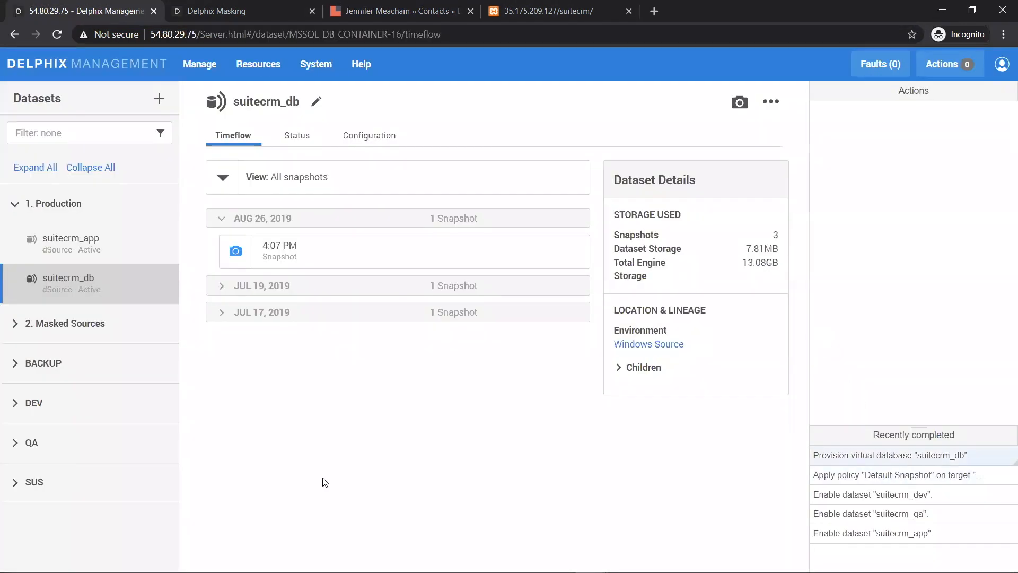
- Check the suitecrm_db VDB under SUS, then load the SuiteCRM site at 35.175.209.127/suitecrm_sus
left_click(17, 486)
left_click(69, 557)
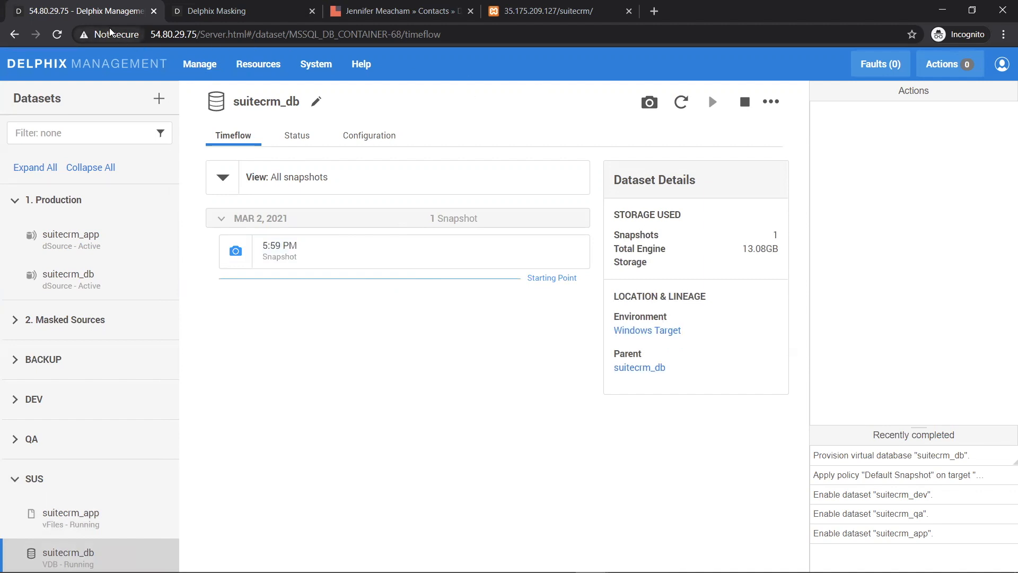
left_click(582, 23)
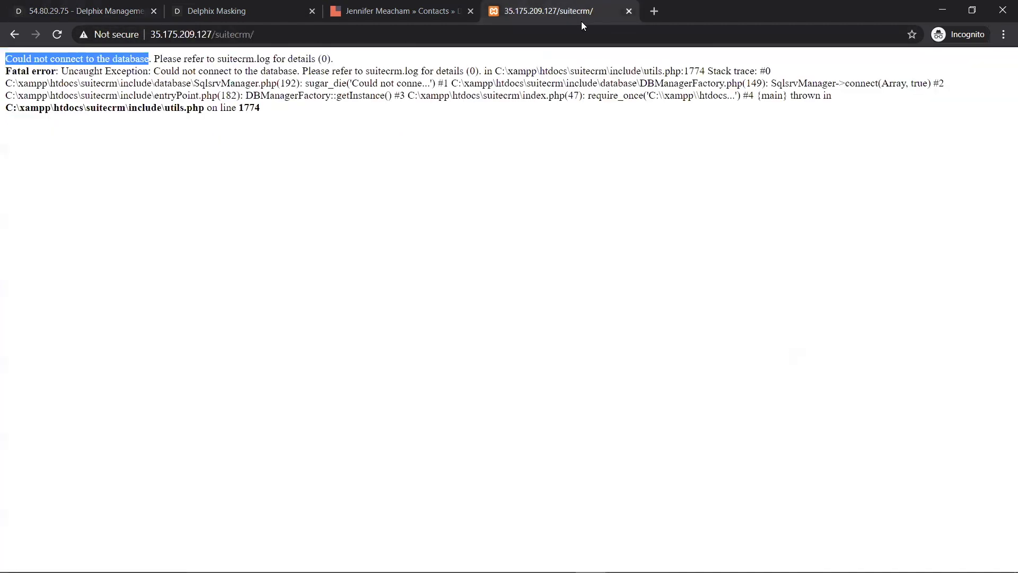
left_click(490, 151)
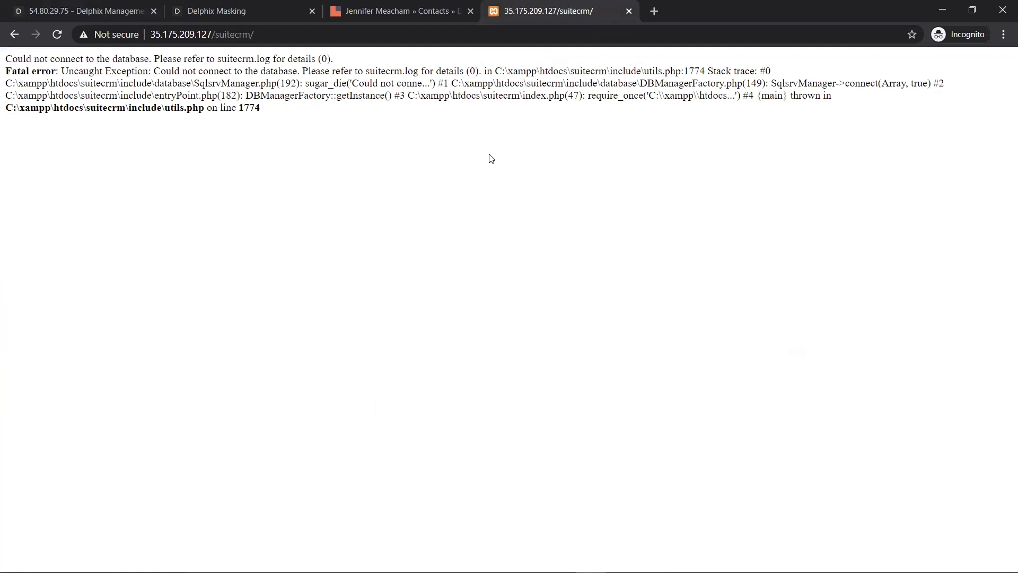
key("F5")
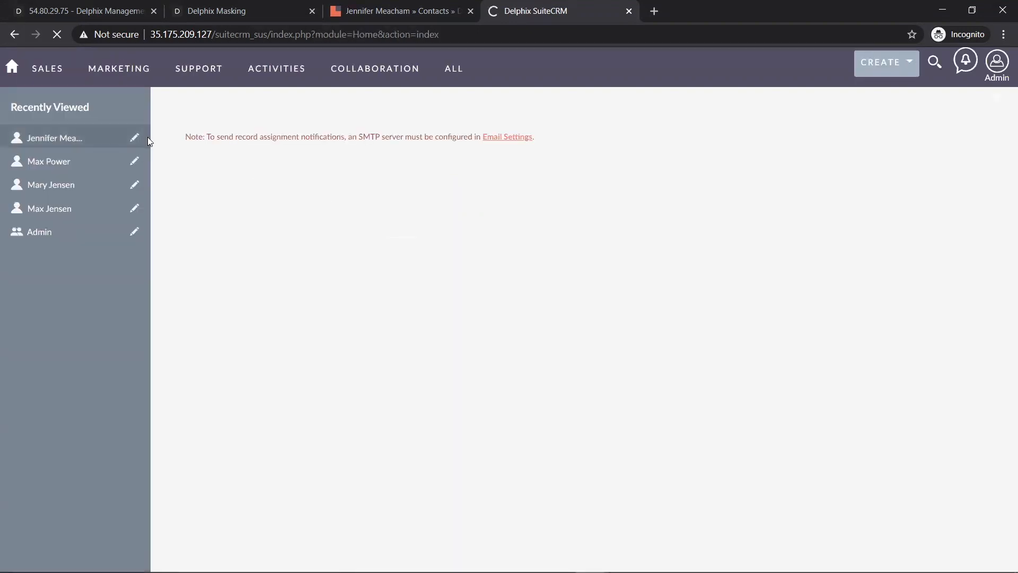
- Open the contact on the suitecrm_sus copy and flip between it and the original's record
left_click(148, 137)
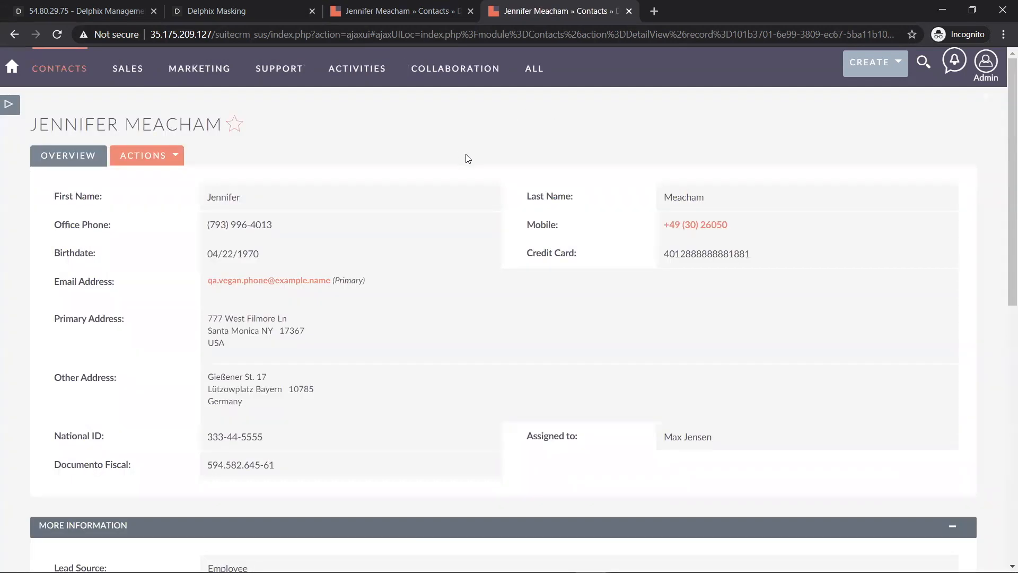
left_click(431, 12)
key("ctrl+Tab")
left_click(436, 16)
key("ctrl+Tab")
left_click(417, 13)
key("ctrl+Tab")
left_click(409, 12)
key("ctrl+Tab")
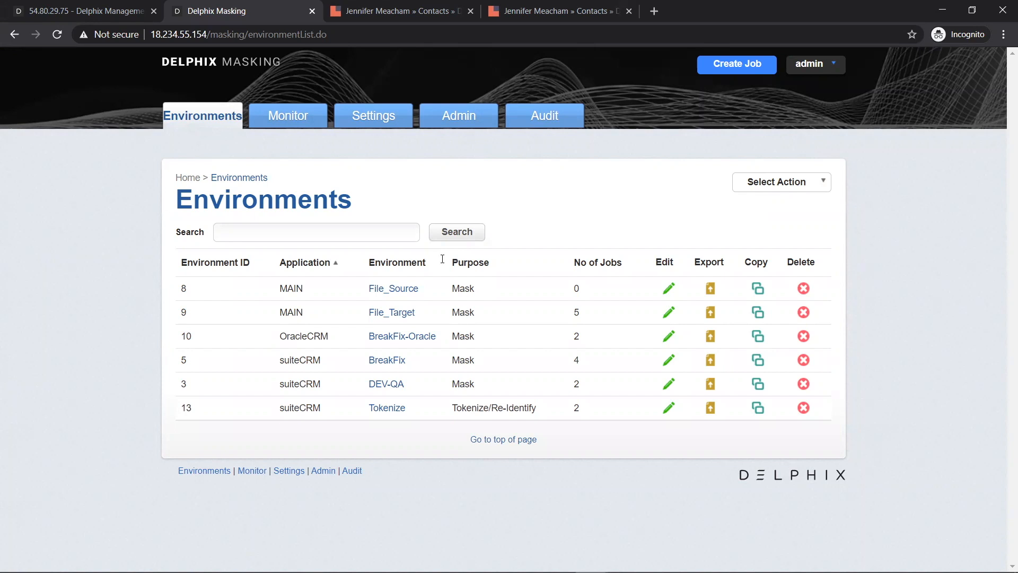
- Add an environment named SUS for application suiteCRM with purpose Mask
left_click(789, 187)
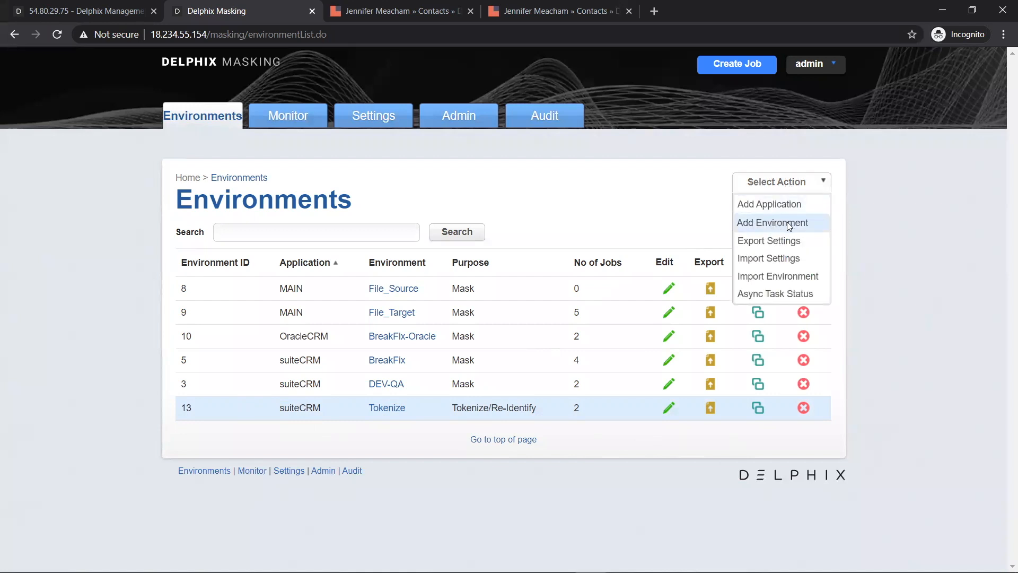
left_click(789, 223)
left_click(519, 259)
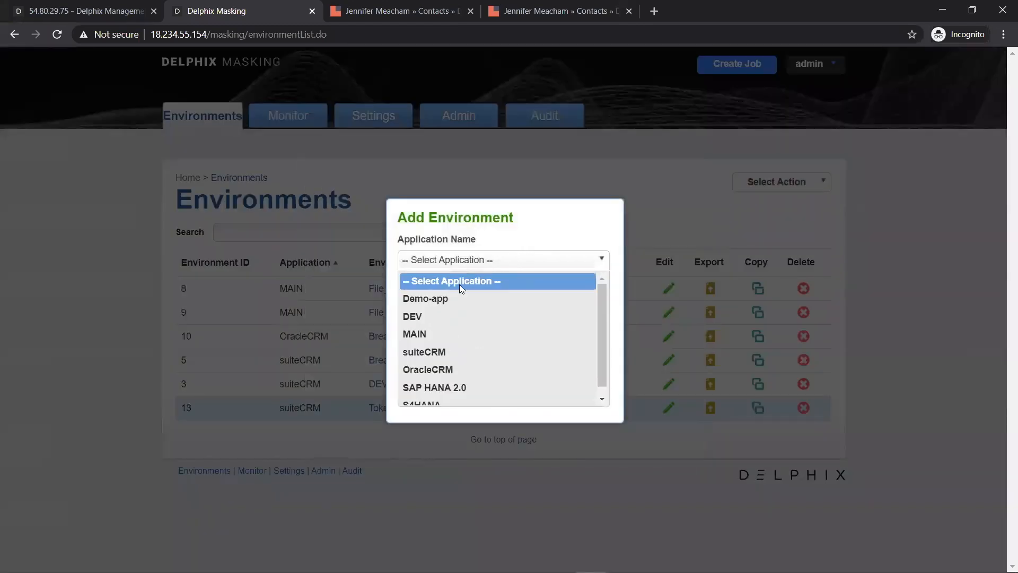
scroll(474, 346, "down", 1)
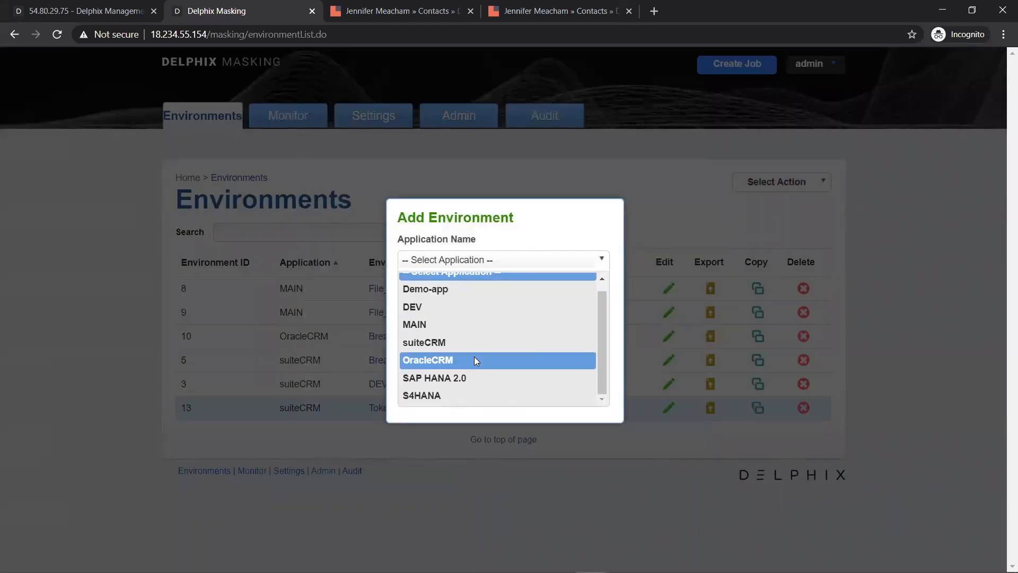
left_click(472, 342)
type("SUS")
left_click(574, 352)
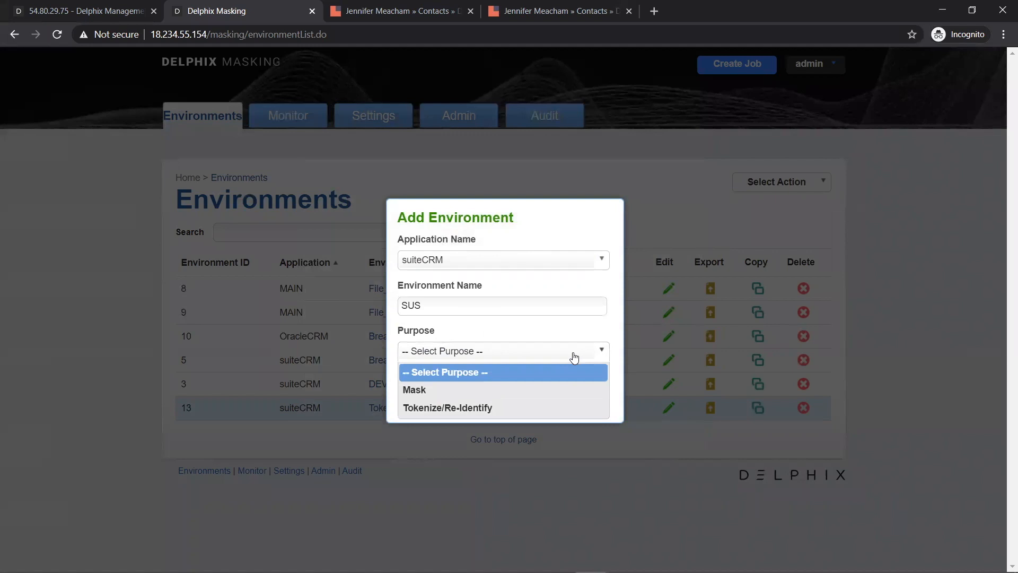
left_click(438, 390)
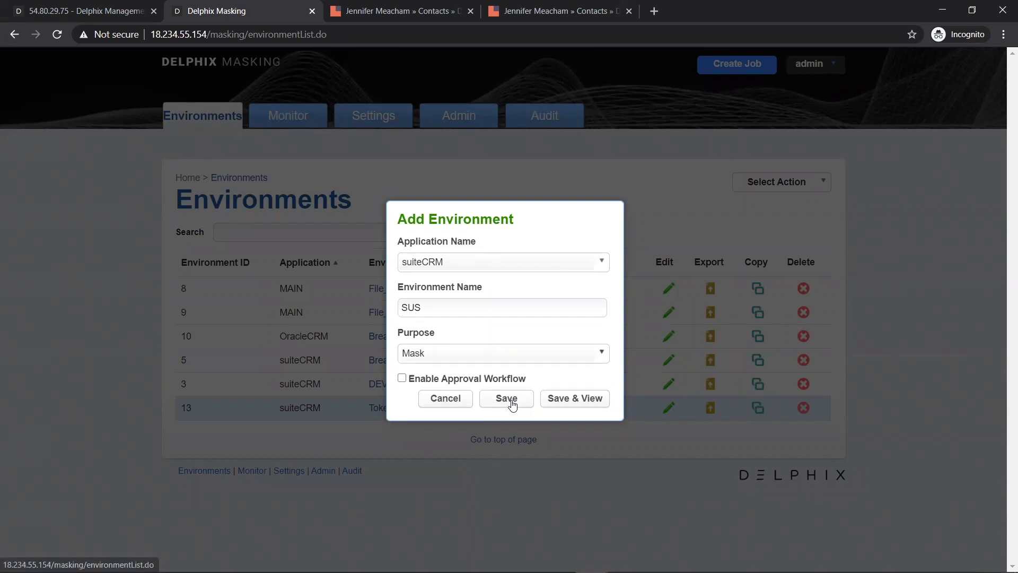
- Save the SUS environment and start a new MS SQL Server connection
left_click(513, 404)
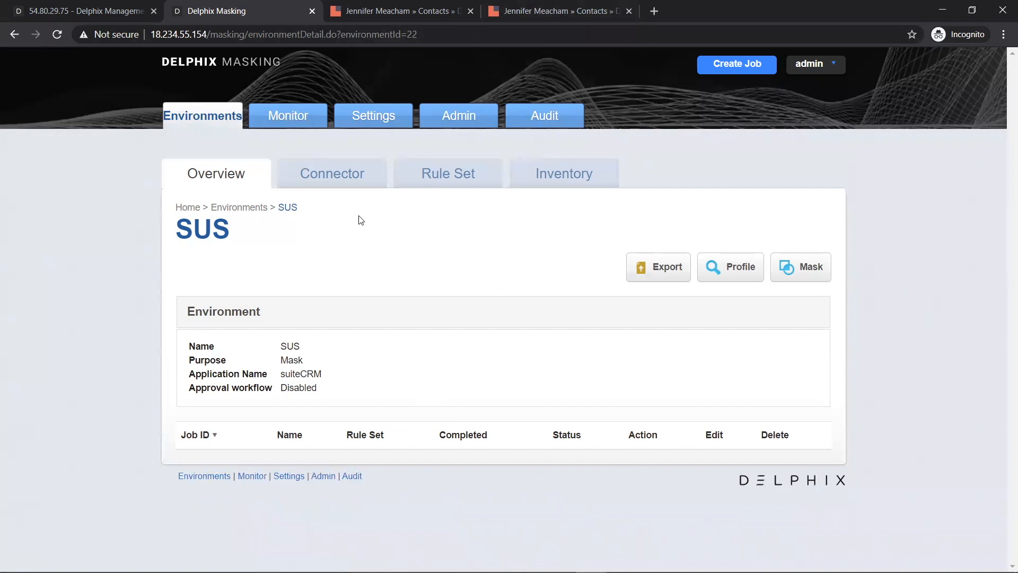
left_click(341, 179)
left_click(785, 241)
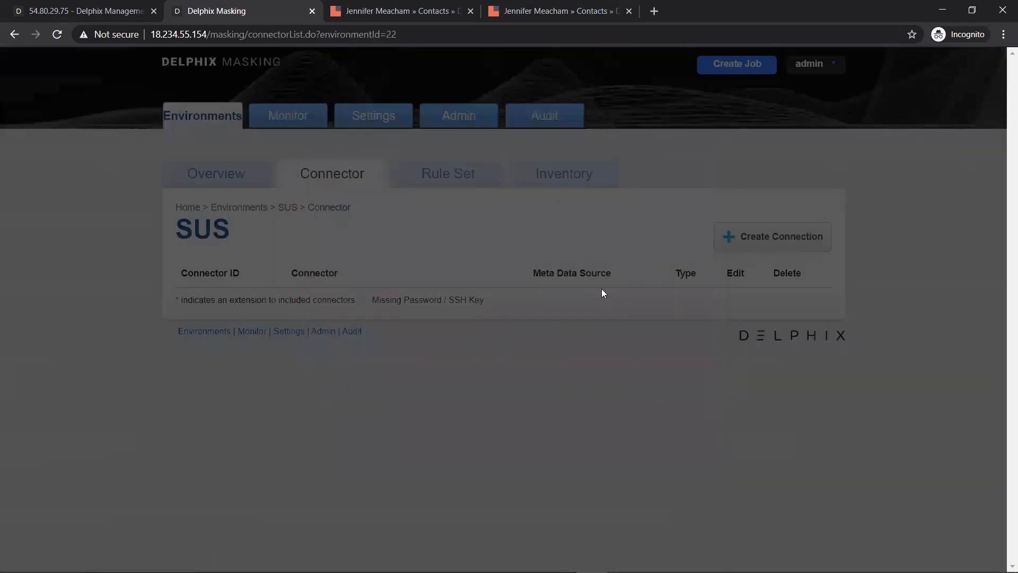
left_click(415, 197)
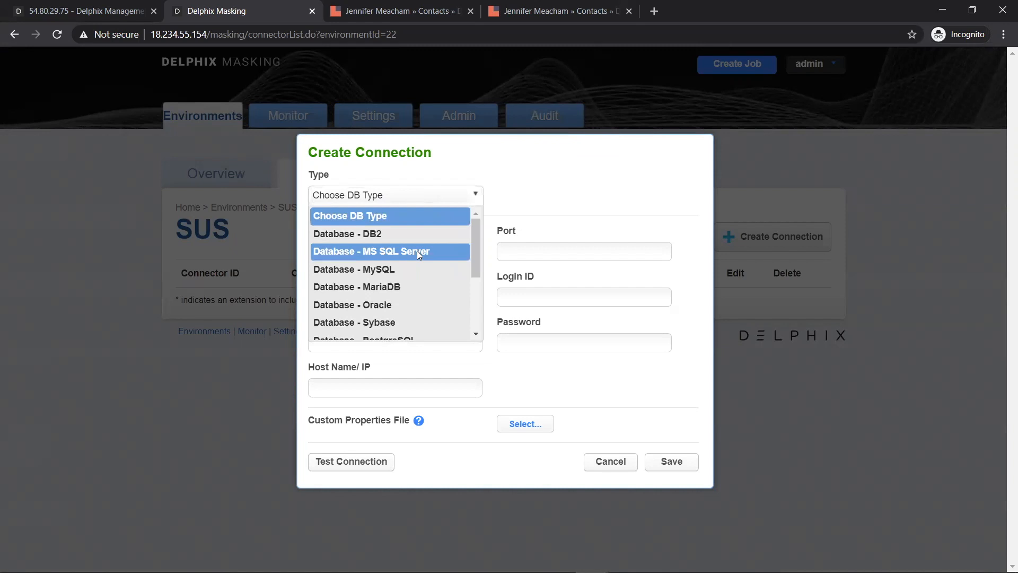
left_click(417, 250)
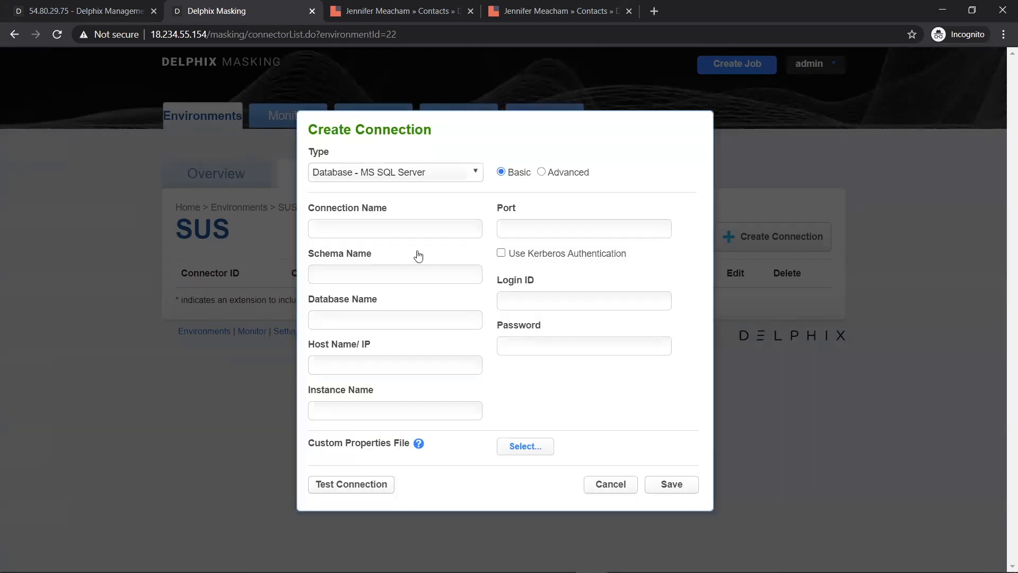
- Fill in connector SUS_C: schema dbo, database suitecrm_sus, host 10.0.1.60, instance MSSQLSERVER, port 1433, plus login credentials
left_click(409, 230)
type("SUS_C")
left_click(354, 278)
type("dbo")
left_click(347, 321)
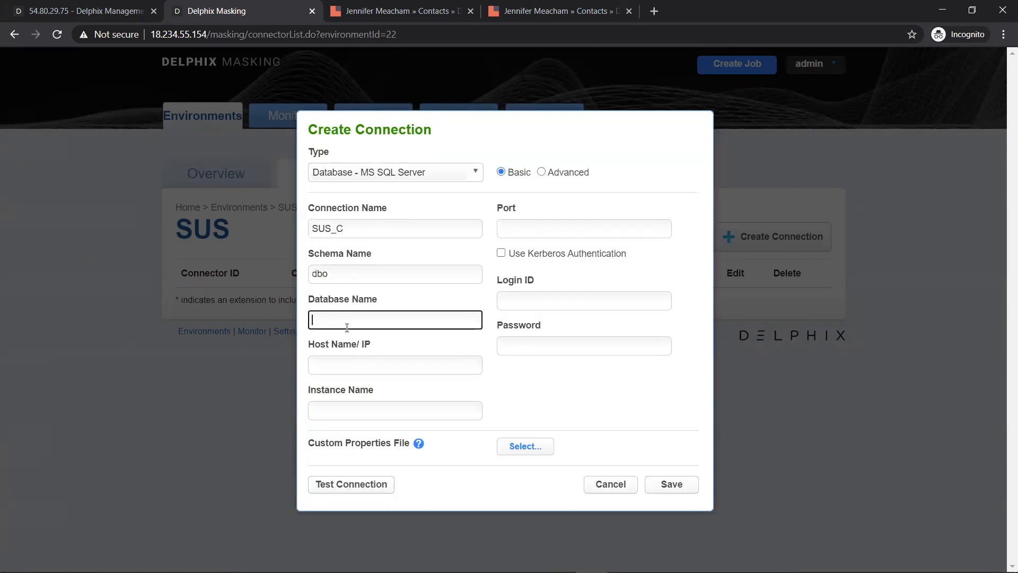
type("suitecrm_sus")
left_click(352, 364)
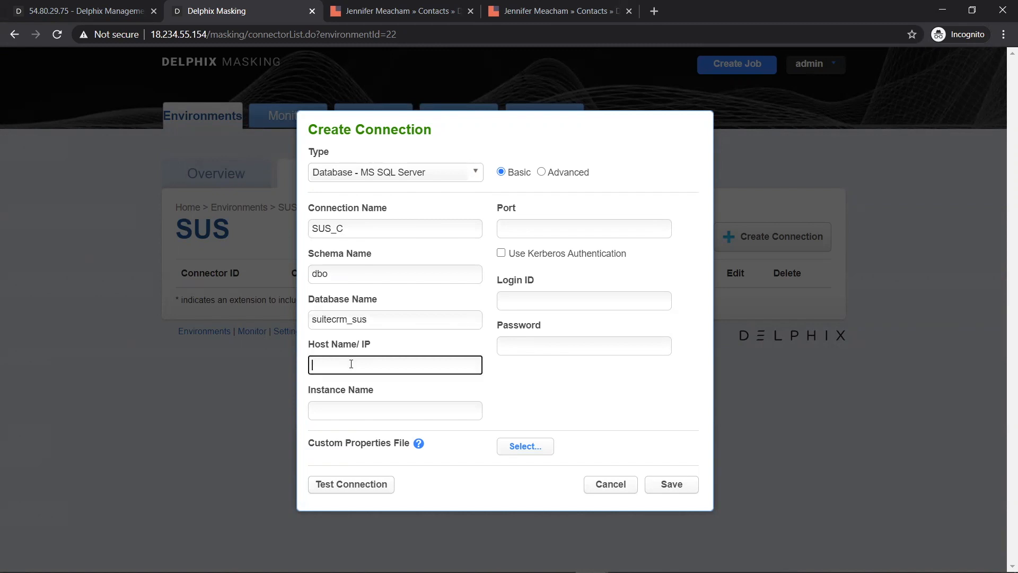
type("10.0.1.60")
left_click(400, 403)
type("MSSQLSERVER")
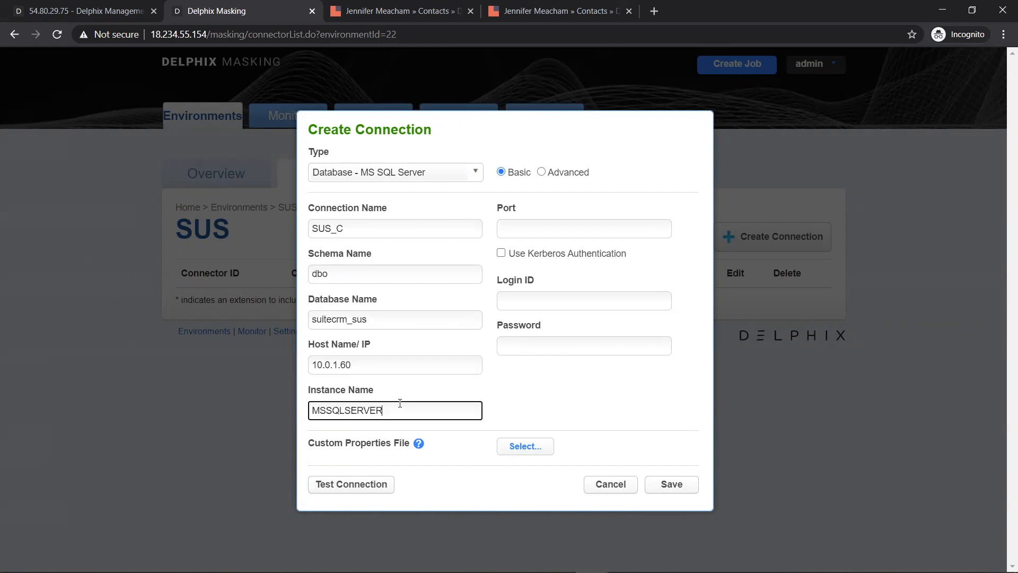
left_click(541, 226)
type("1433")
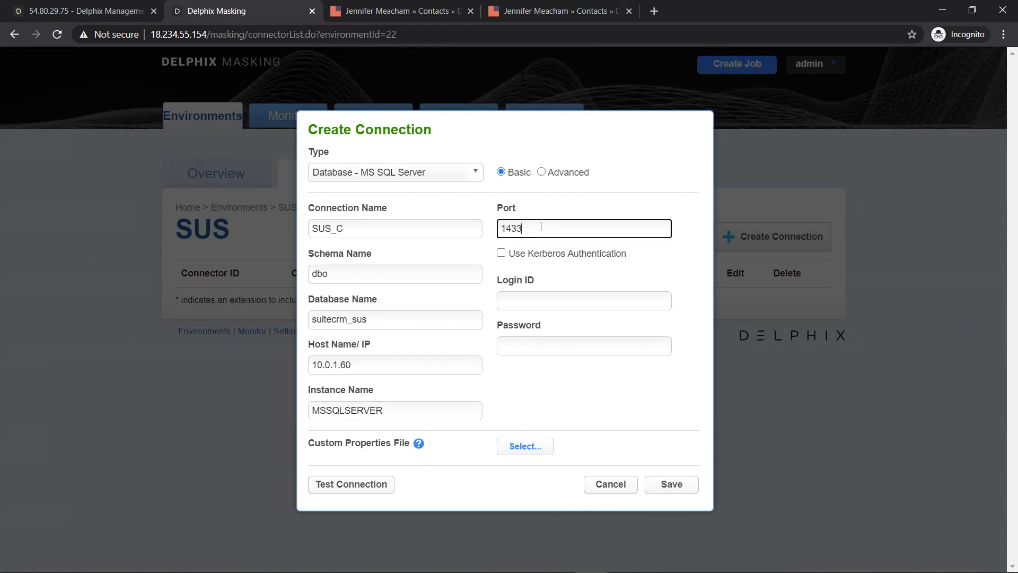
left_click(531, 301)
type("del")
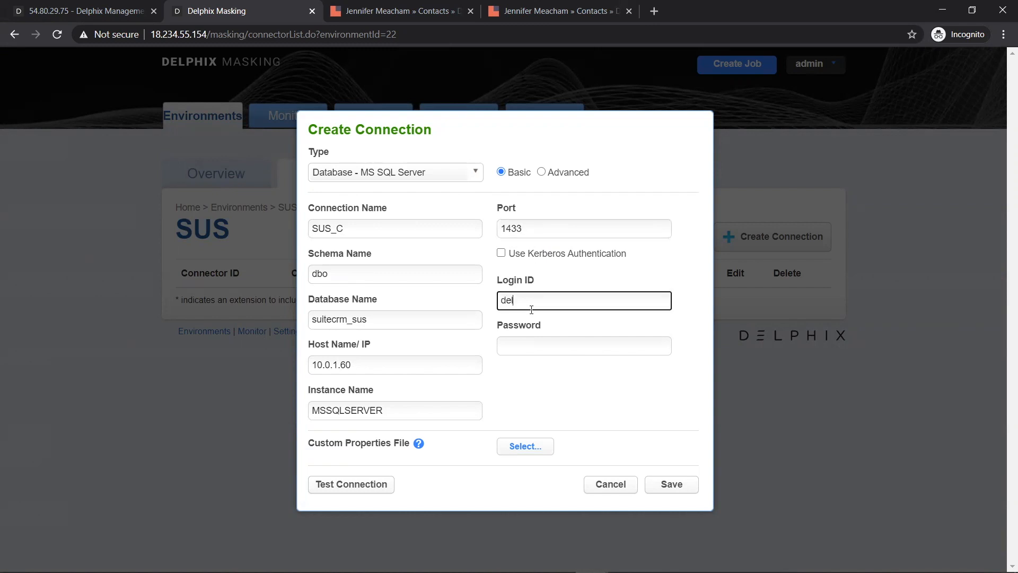
type("phix")
key("Tab")
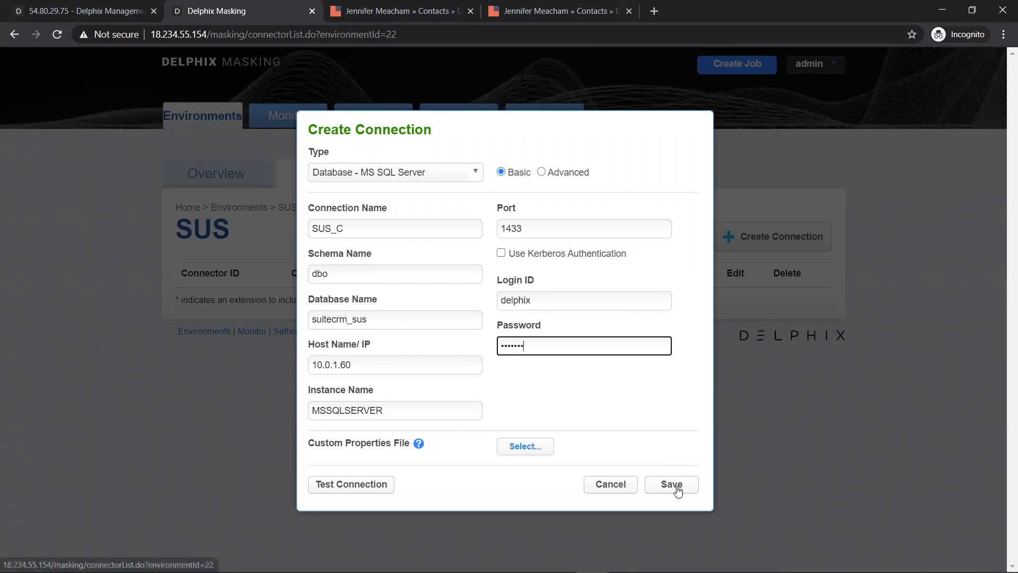
- Test and save the SUS_C connection, then view the environment's rule sets
left_click(341, 485)
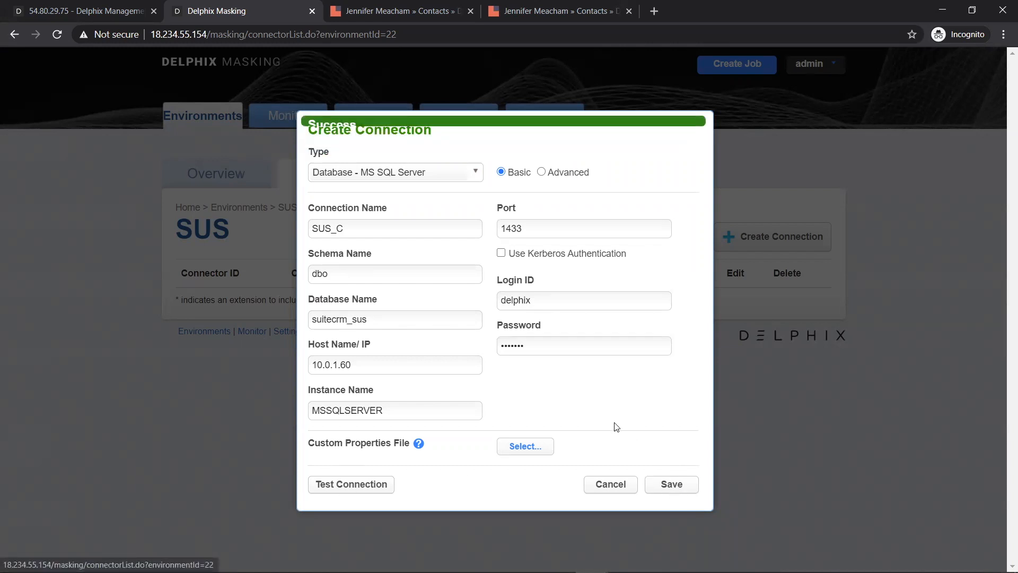
left_click(681, 488)
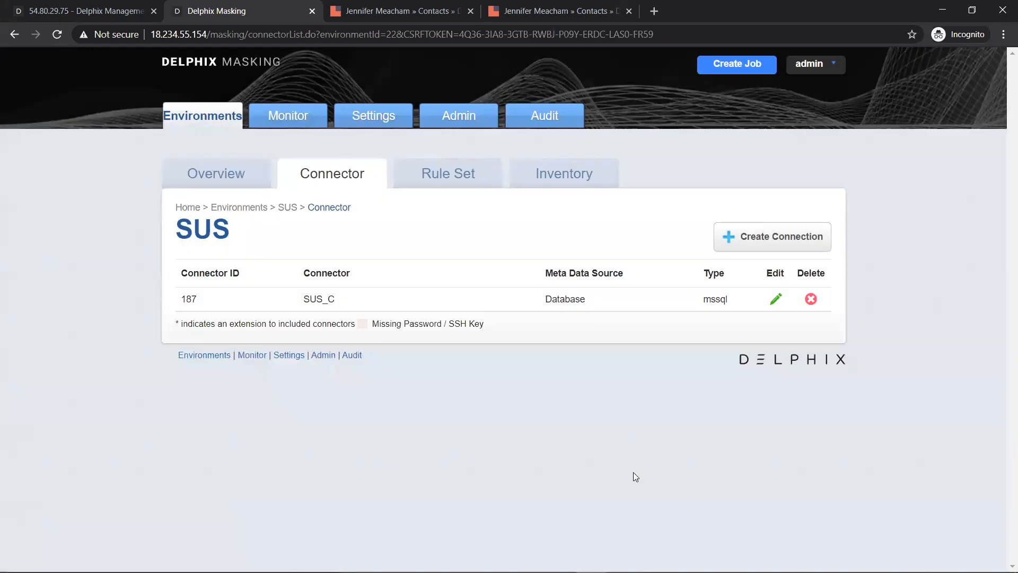
left_click(485, 174)
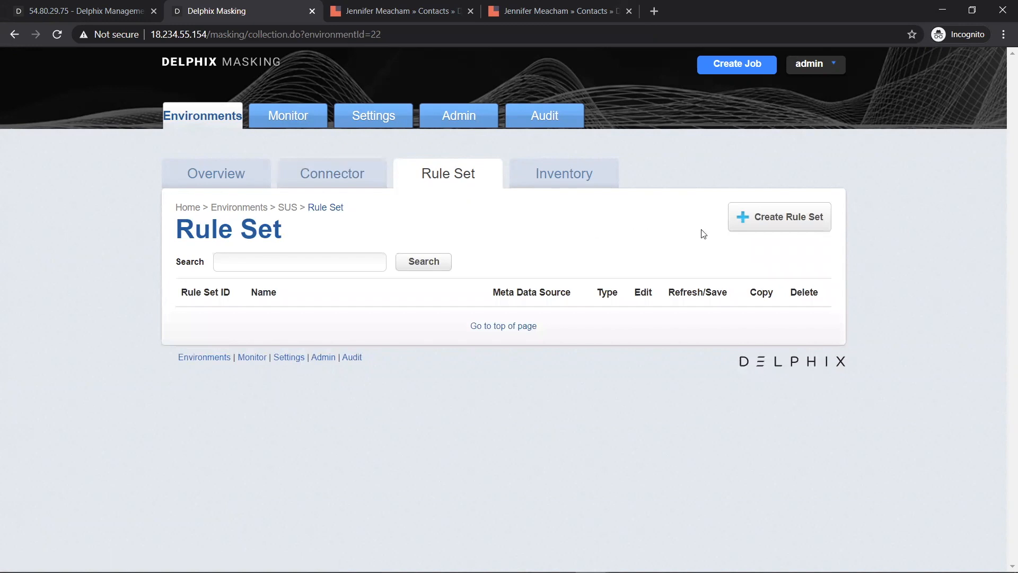
- Start a new rule set named SUS_RS using the SUS_C connector
left_click(812, 215)
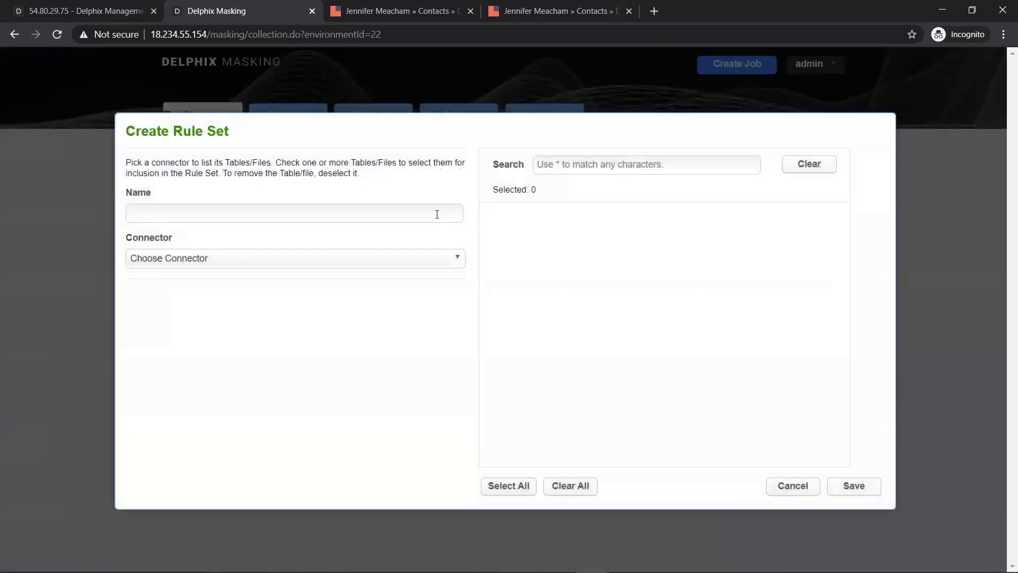
left_click(436, 213)
type("SUS_RS")
left_click(460, 260)
left_click(364, 292)
- Include tables contacts, contacts_cstm and email_addresses, save SUS_RS, and open its inventory
left_click(605, 167)
type("contac")
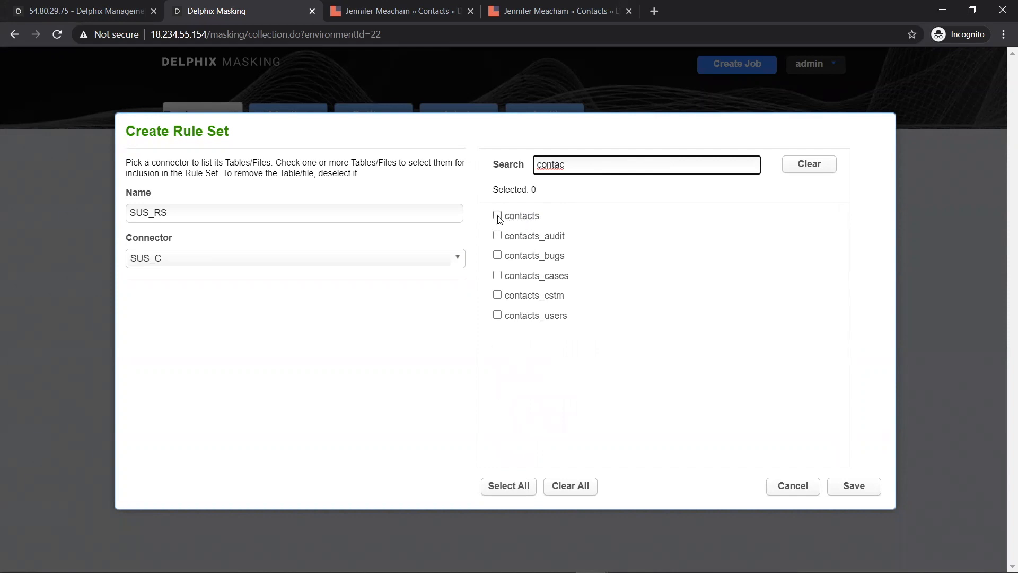
left_click(497, 215)
left_click(497, 296)
double_click(572, 160)
type("email")
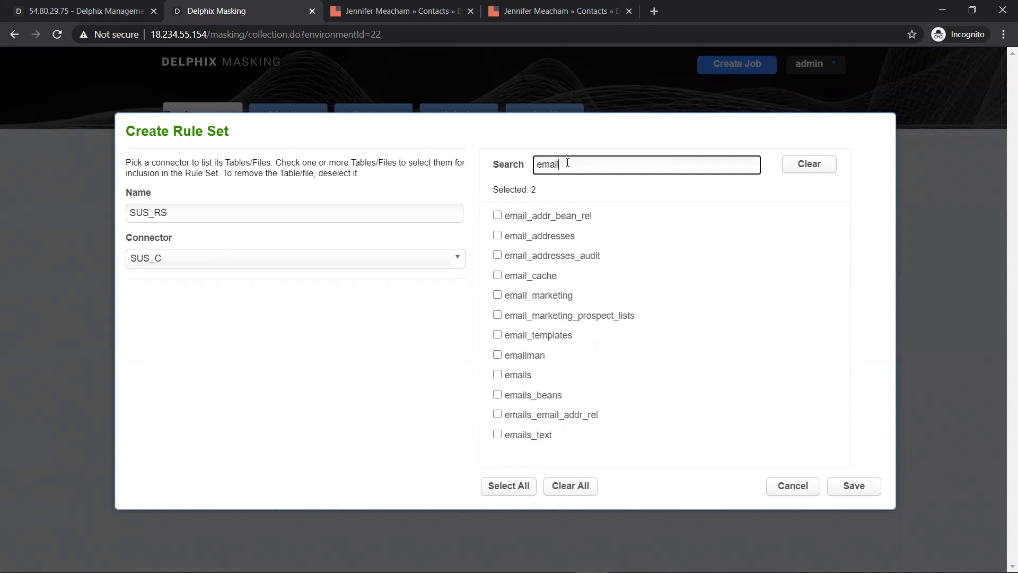
left_click(498, 237)
double_click(571, 169)
key("BackSpace")
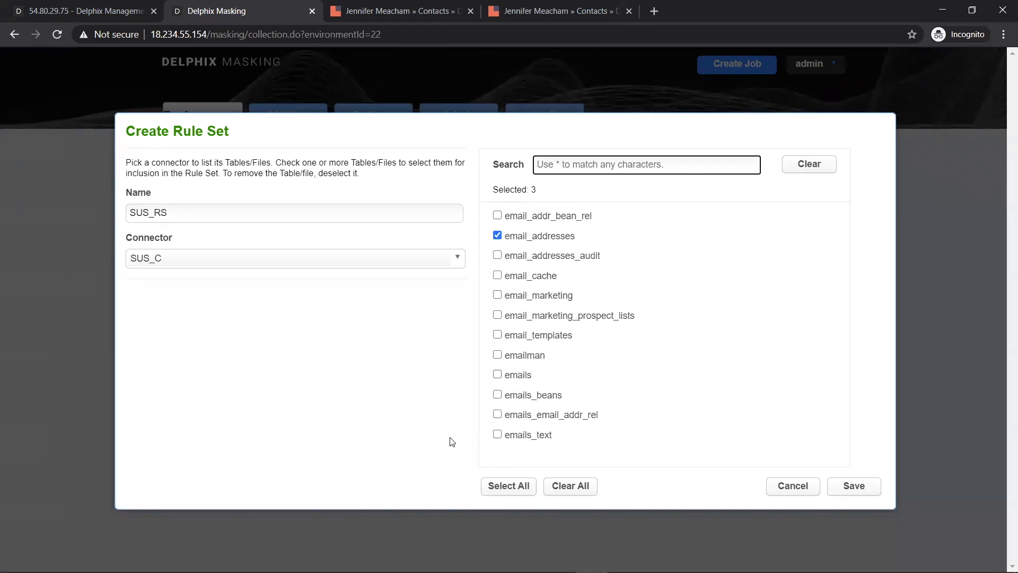
left_click(851, 485)
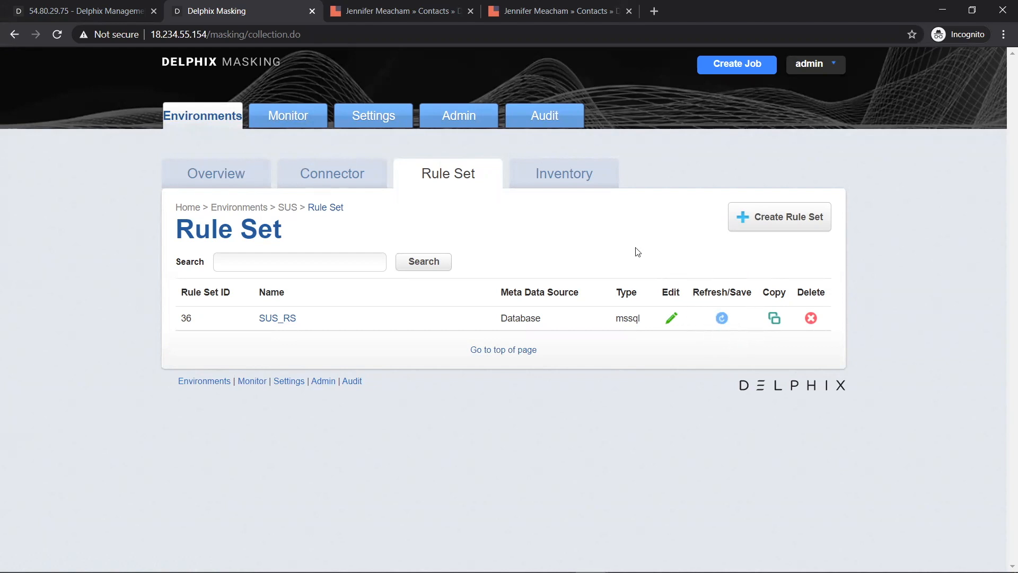
left_click(562, 185)
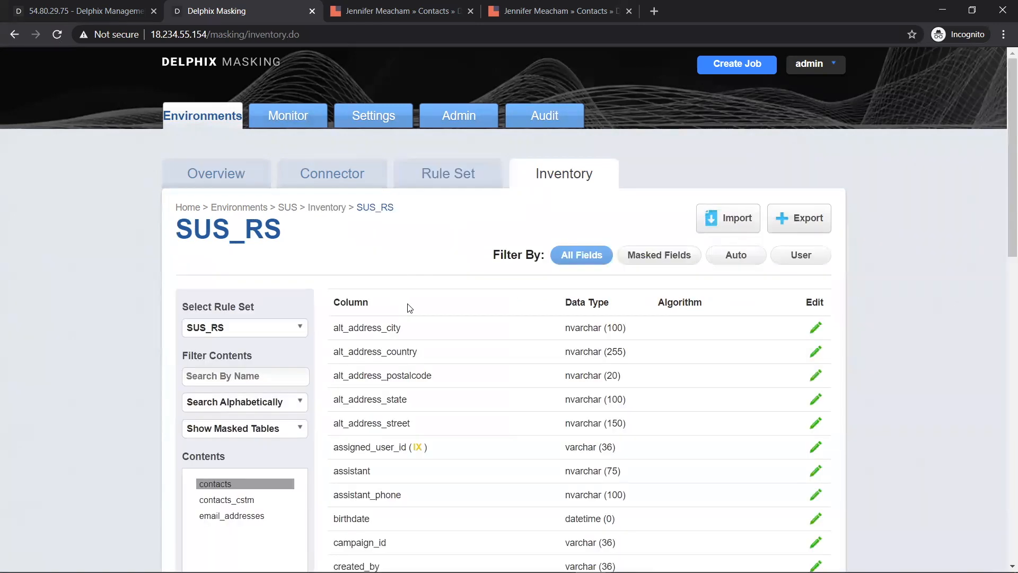
- Scroll through the contacts table's column list in the SUS_RS inventory
scroll(409, 305, "down", 4)
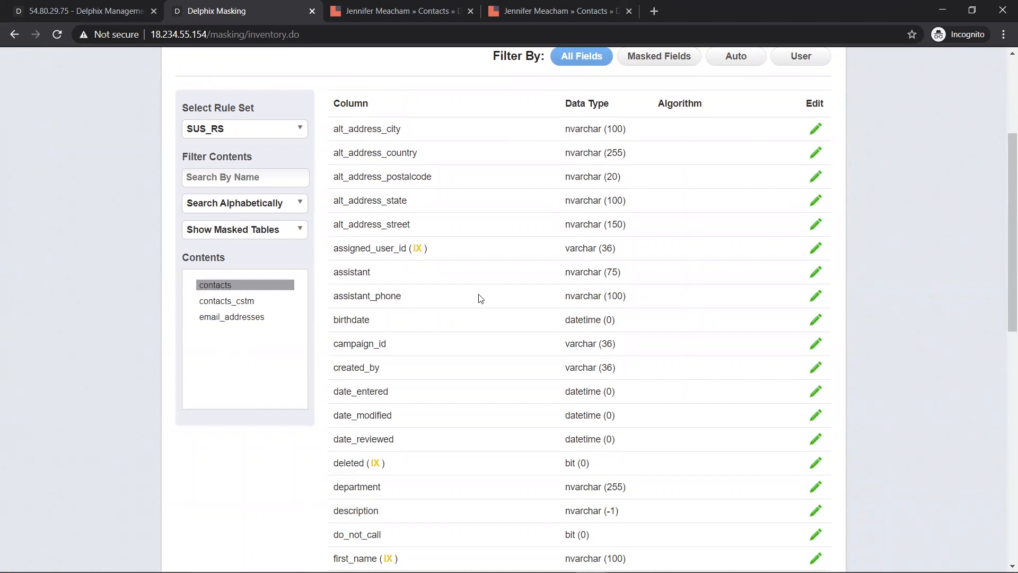
scroll(431, 269, "down", 1)
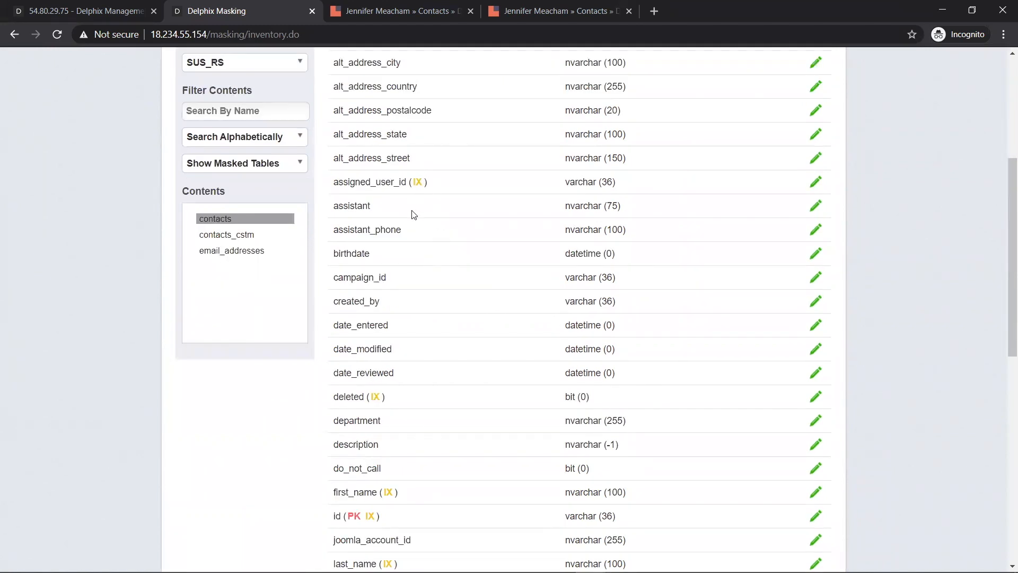
scroll(447, 317, "down", 2)
scroll(423, 466, "down", 4)
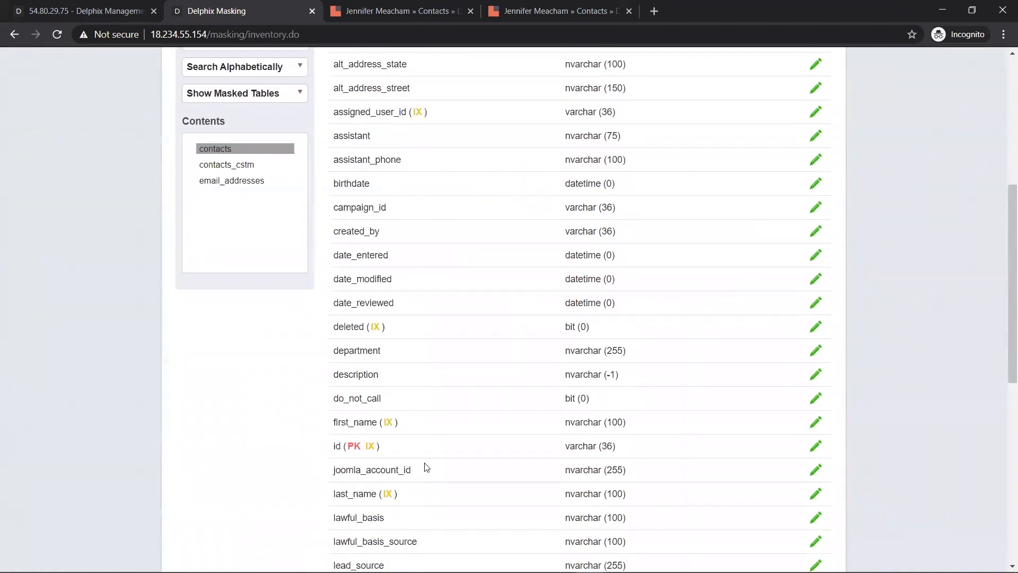
scroll(424, 465, "down", 2)
scroll(423, 464, "up", 11)
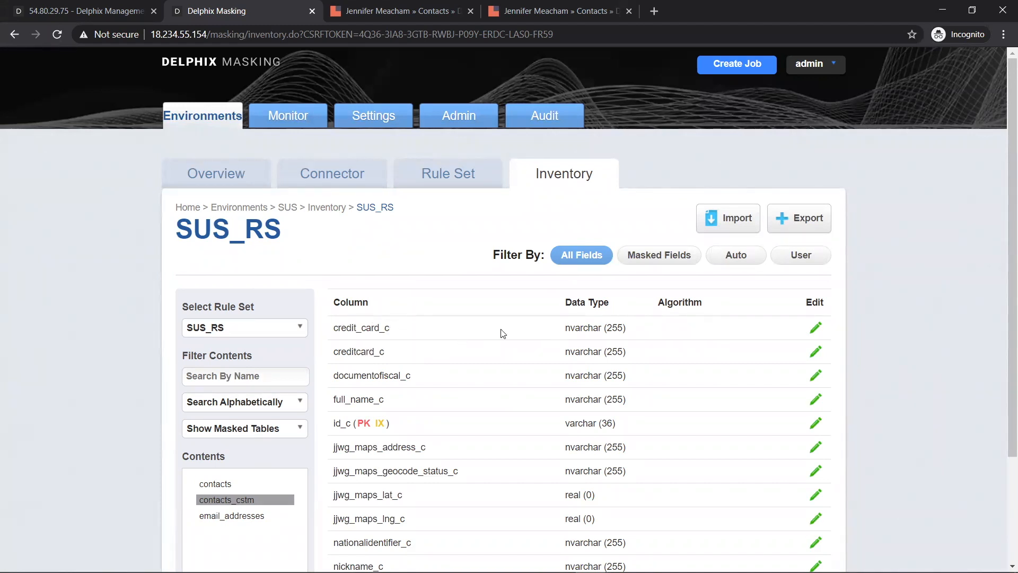
- Assign the CREDIT CARD domain to the credit_card_c column and save
double_click(377, 327)
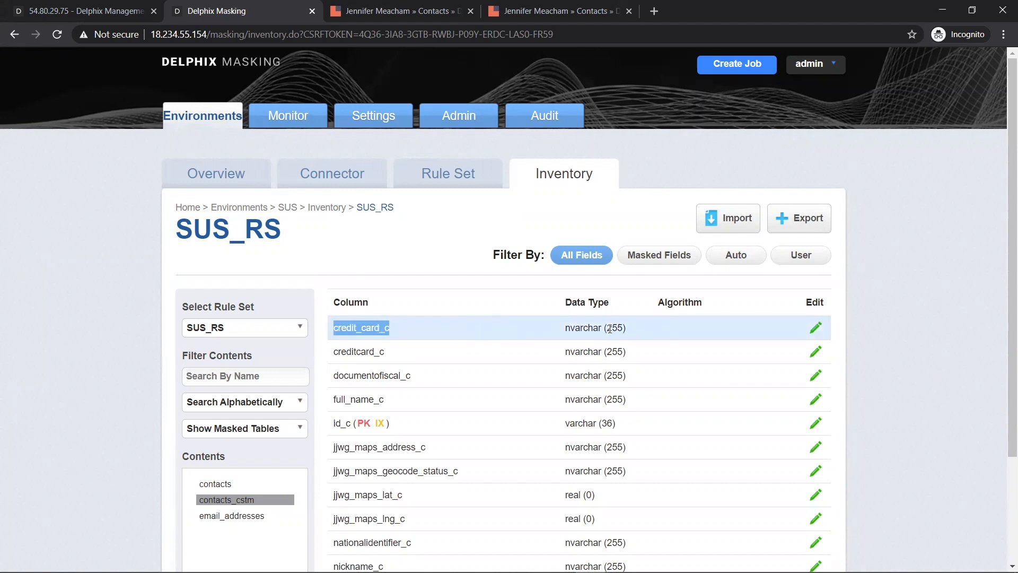
left_click(816, 327)
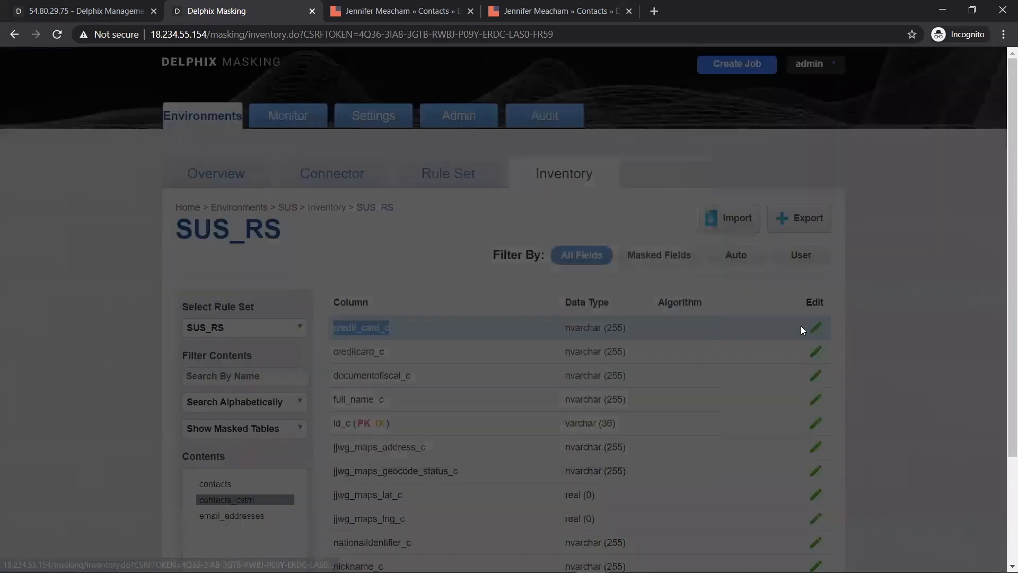
double_click(386, 257)
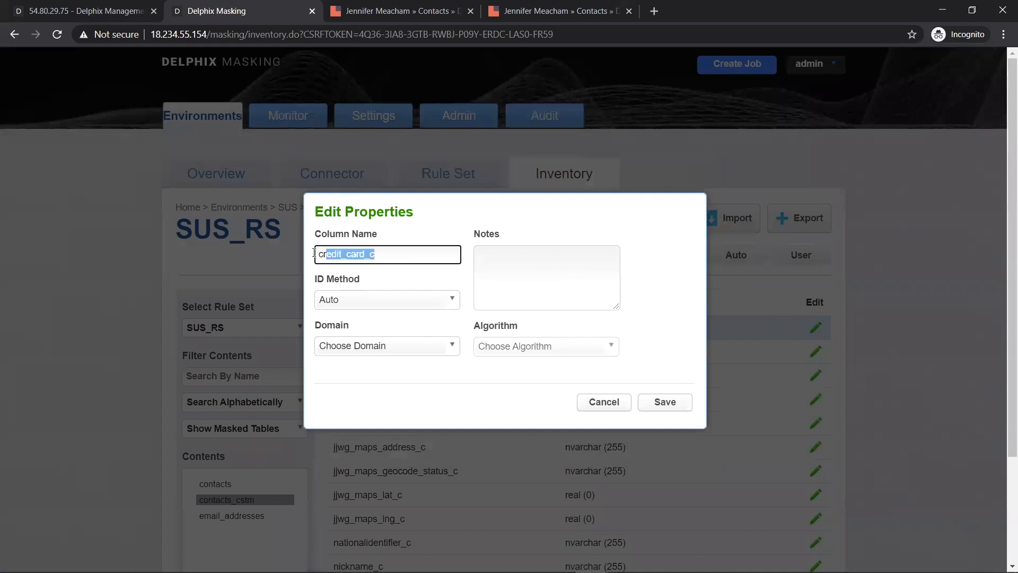
left_click(436, 300)
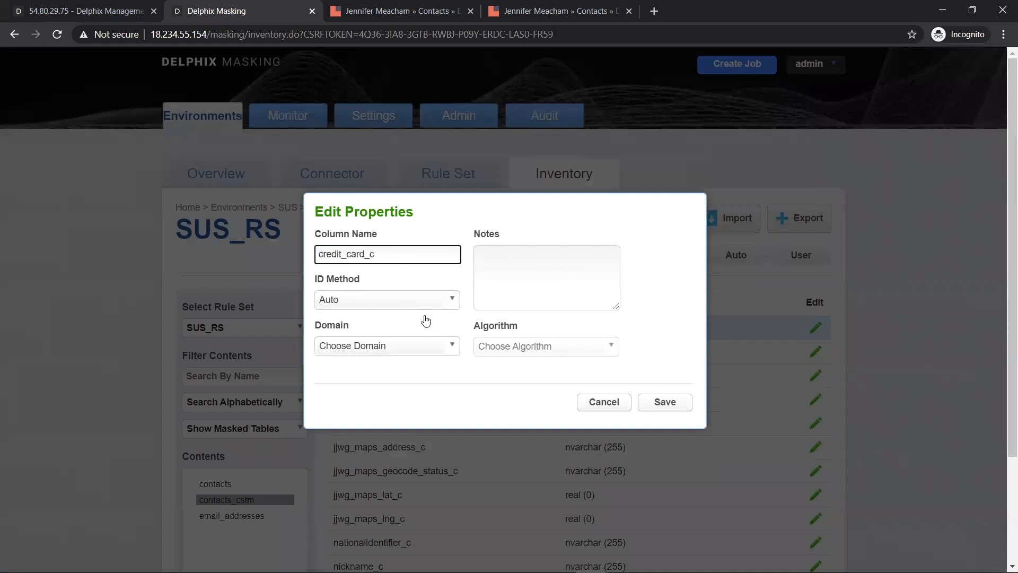
left_click(444, 352)
scroll(430, 391, "down", 4)
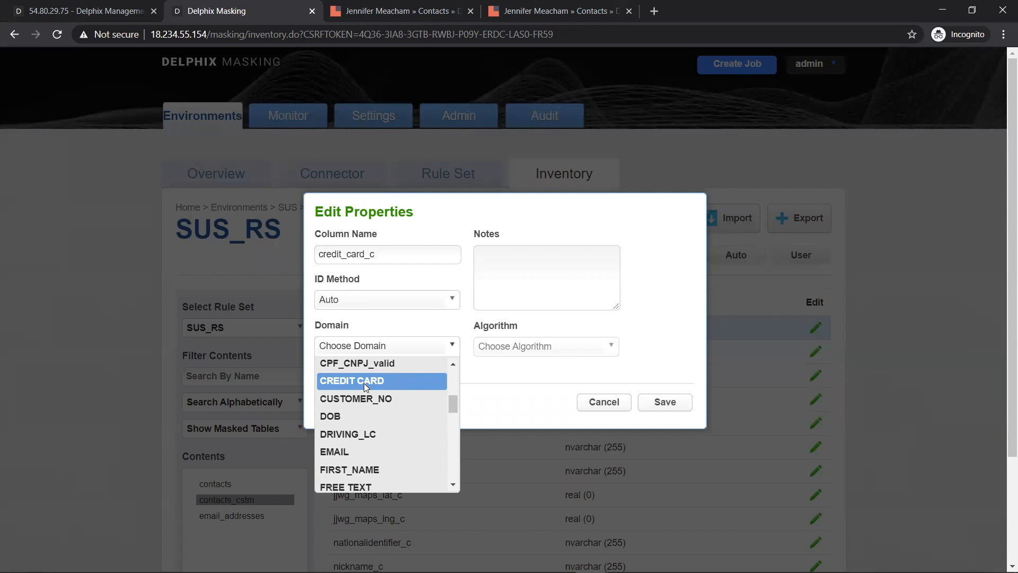
left_click(364, 382)
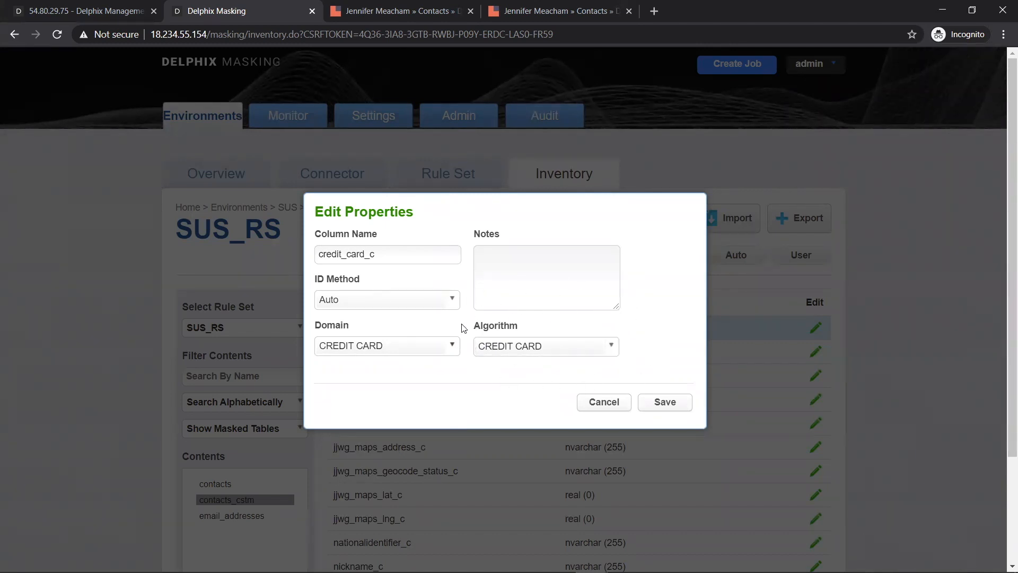
left_click(662, 406)
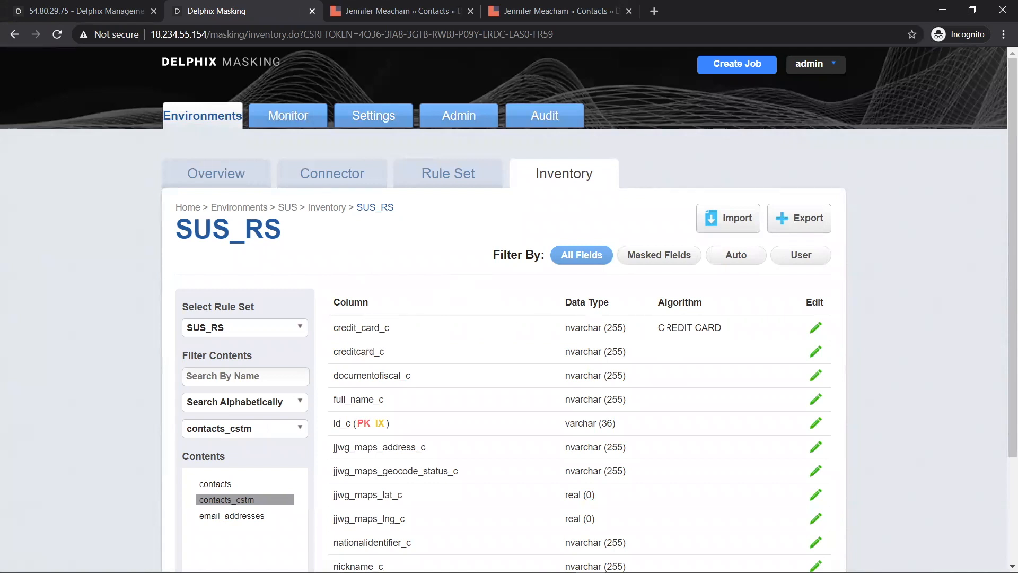
- Check the CREDIT CARD algorithm on credit_card_c, then return to the SUS overview
mouse_move(660, 328)
left_click_drag(661, 328, 727, 329)
left_click(727, 329)
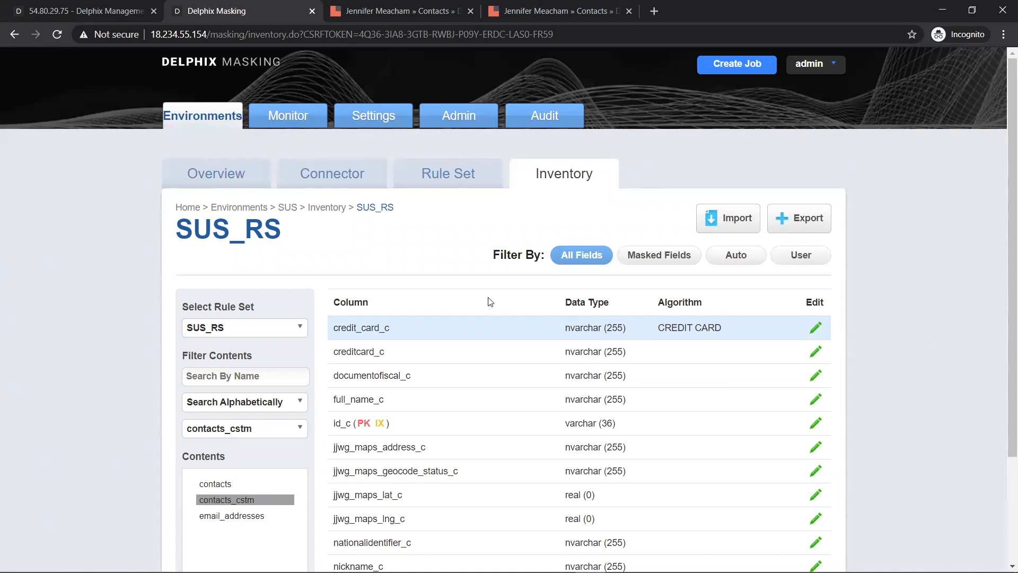
left_click(223, 180)
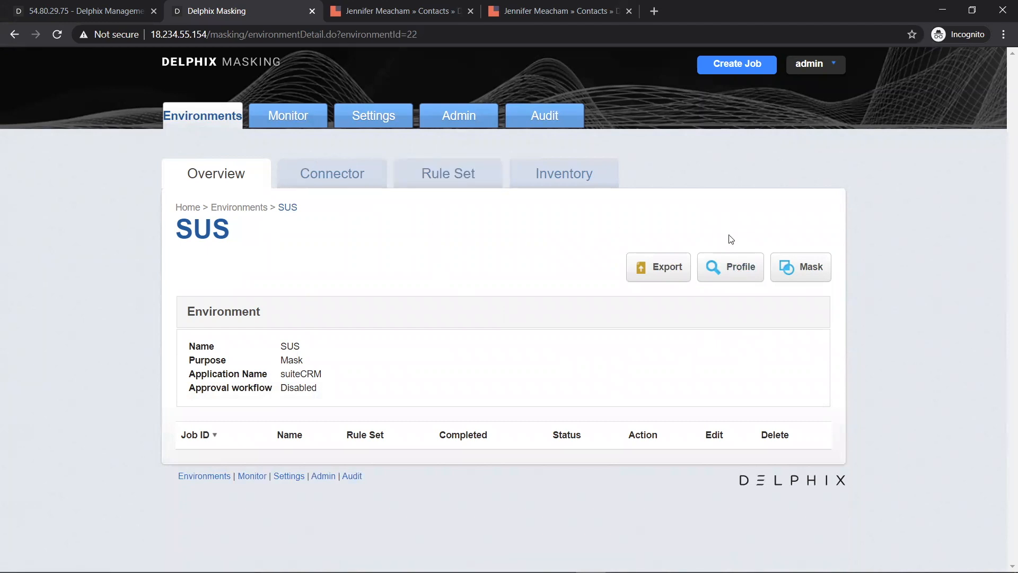
- Create profile job SUS-PROFILE with rule set SUS_RS and profile set DEV_LGPD
left_click(738, 264)
type("PROFILE")
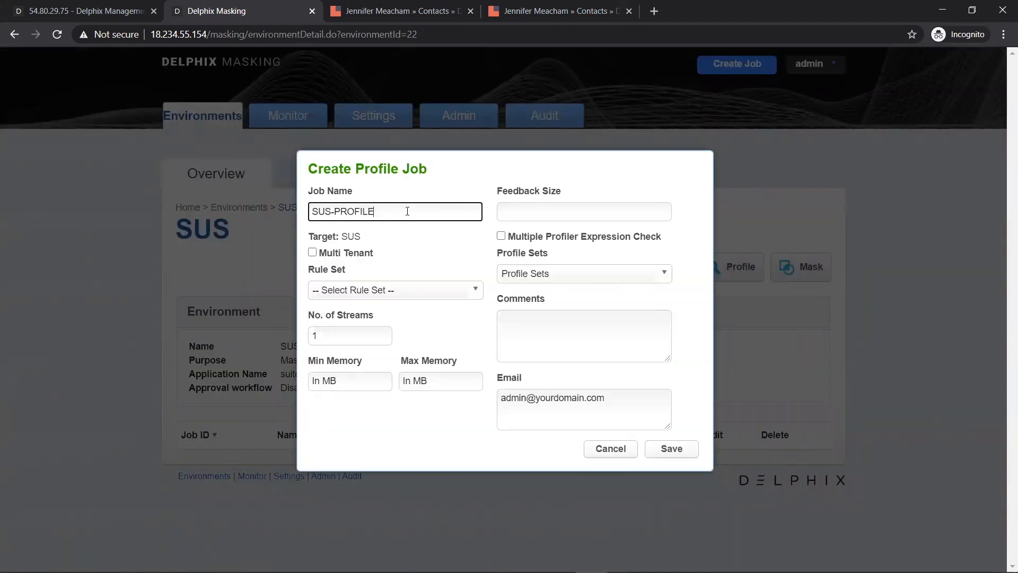
left_click(380, 290)
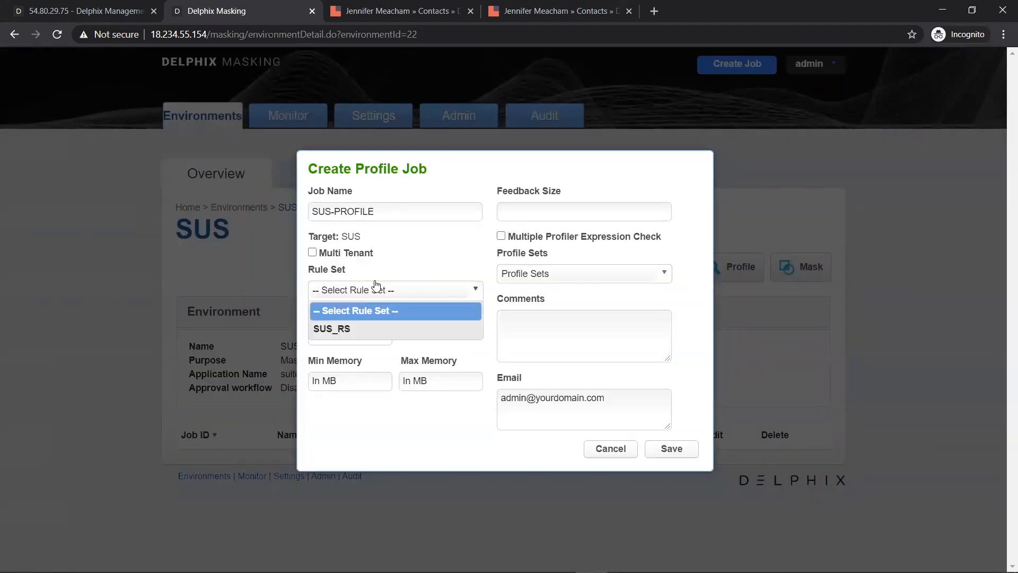
left_click(385, 329)
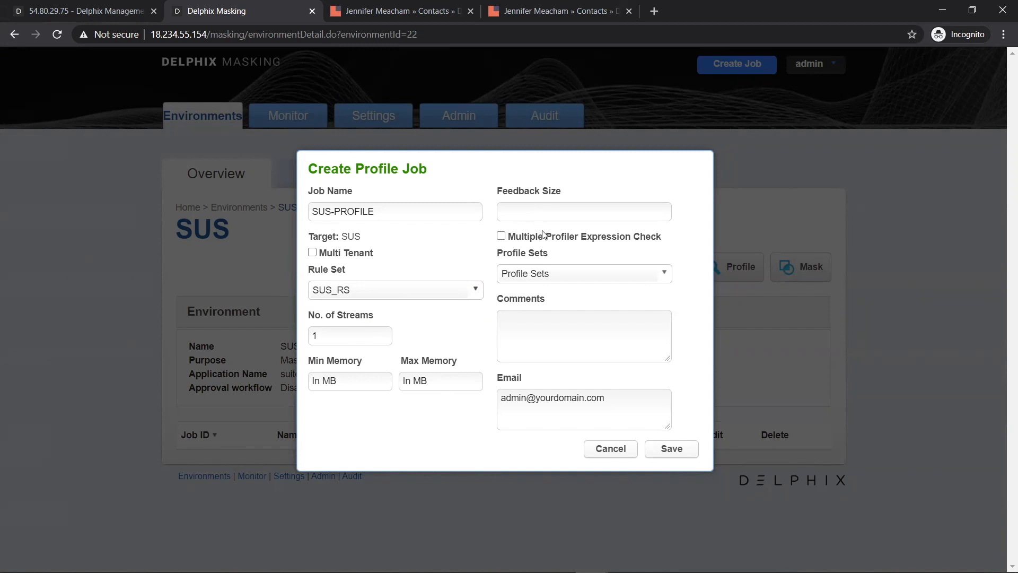
left_click(653, 275)
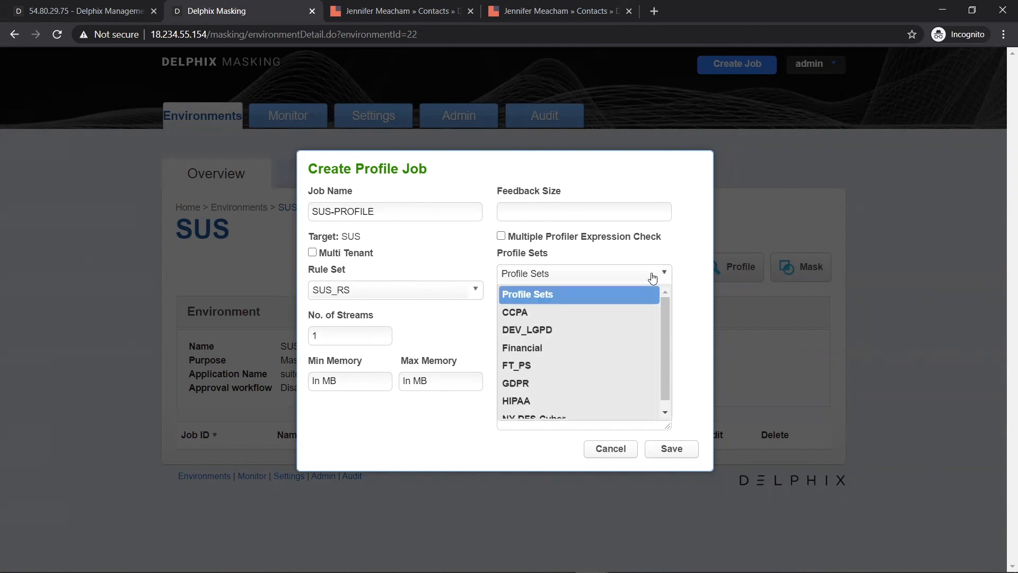
left_click(557, 329)
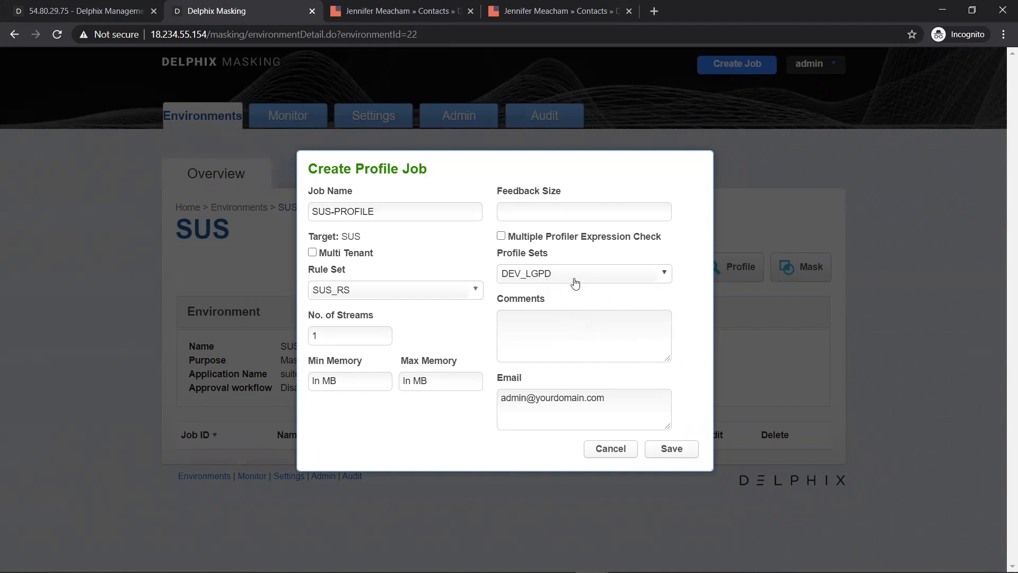
left_click(671, 450)
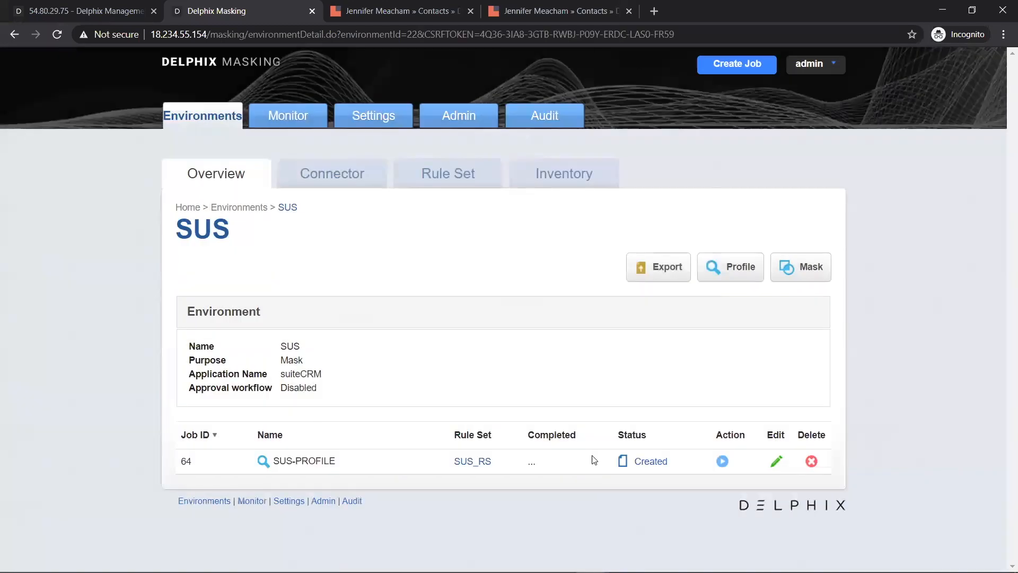
- Run SUS-PROFILE and review its results: 20 sensitive columns flagged across 3 tables
left_click(722, 461)
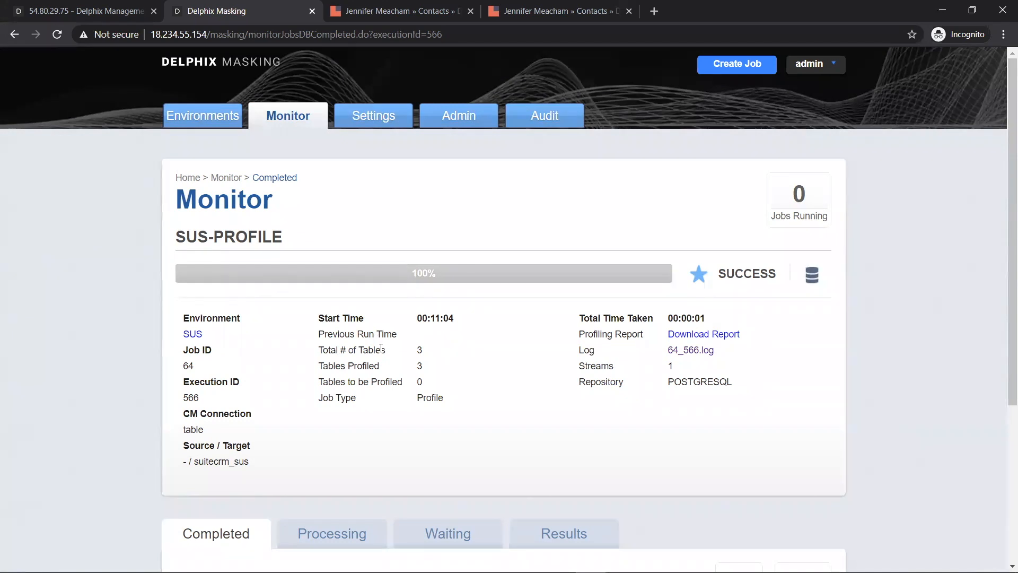
scroll(391, 356, "down", 5)
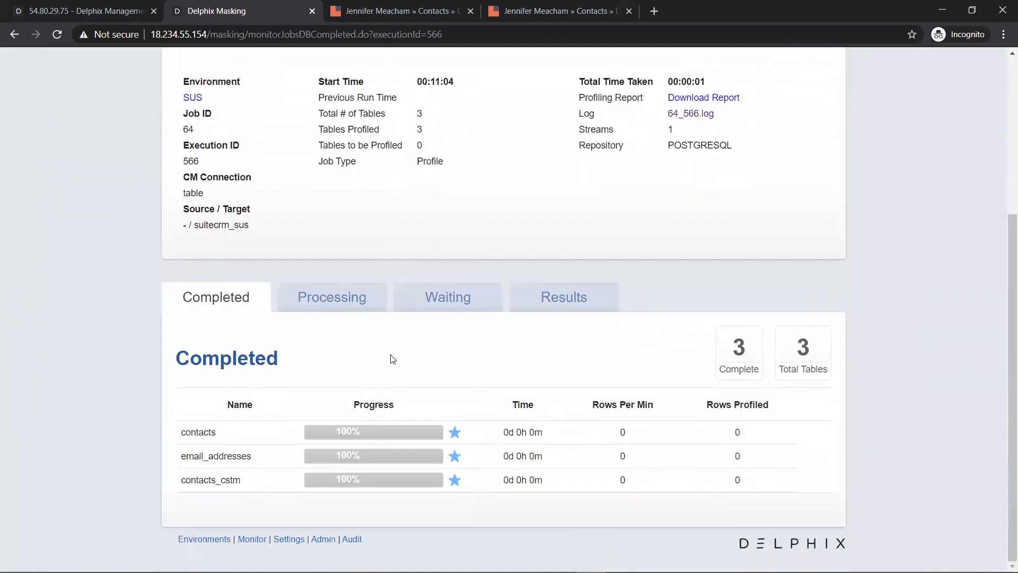
scroll(390, 355, "up", 1)
left_click(576, 366)
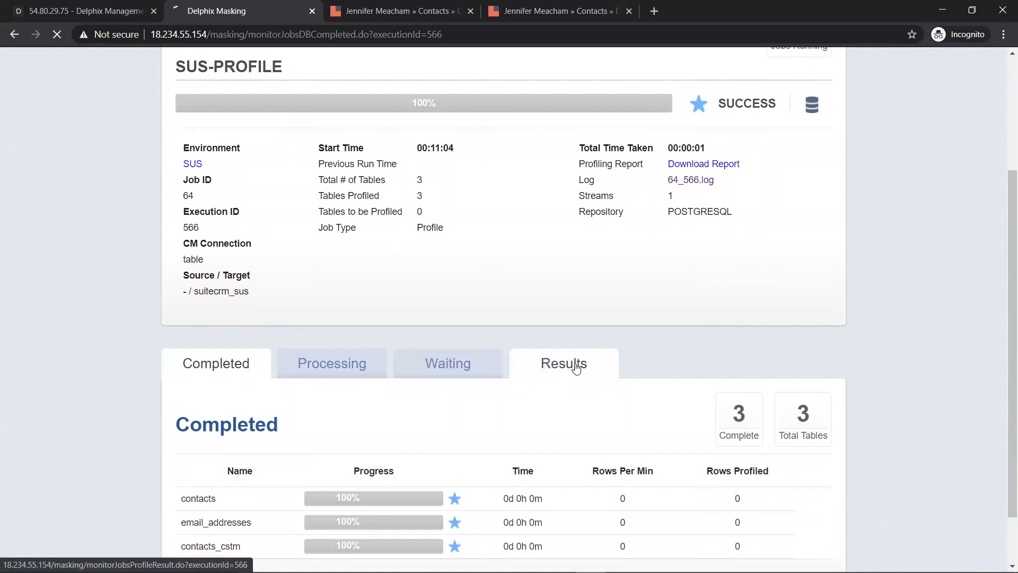
scroll(590, 413, "down", 5)
scroll(589, 413, "down", 4)
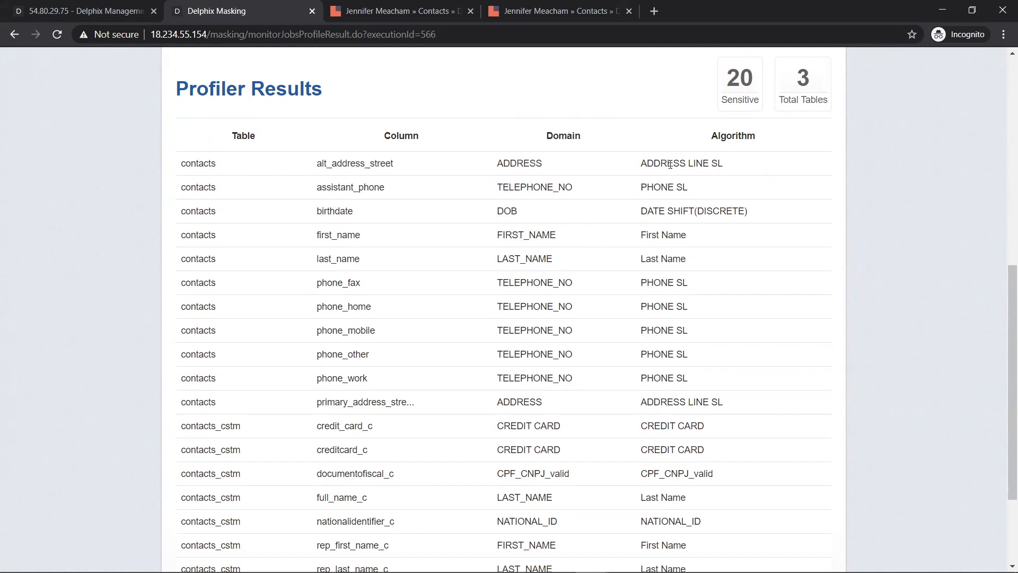
scroll(673, 164, "up", 10)
- Review profiler-assigned algorithms for contacts and contacts_cstm in SUS_RS, then return to the SUS overview
left_click(197, 332)
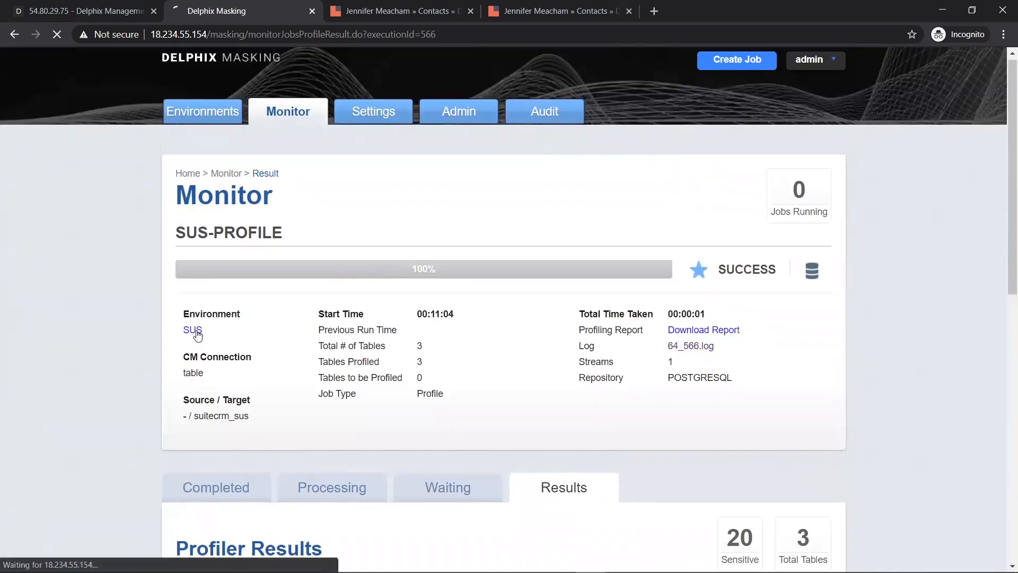
left_click(584, 183)
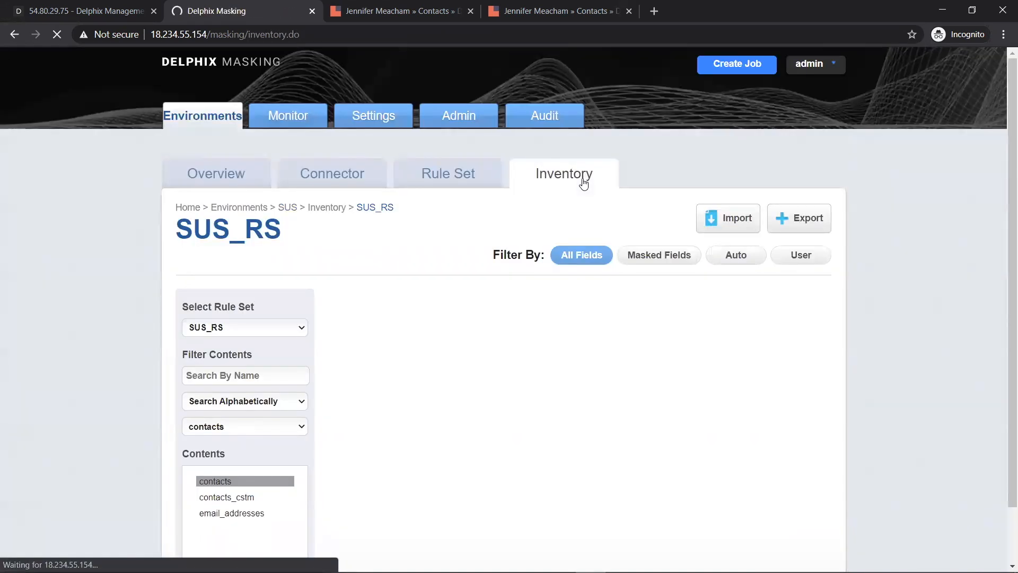
scroll(681, 289, "down", 2)
mouse_move(673, 289)
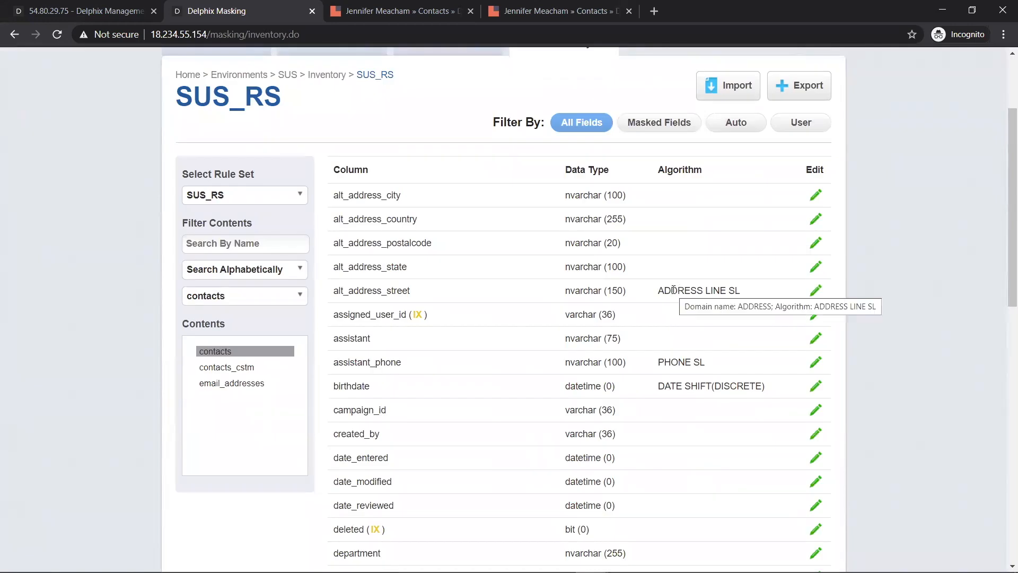
left_click(233, 368)
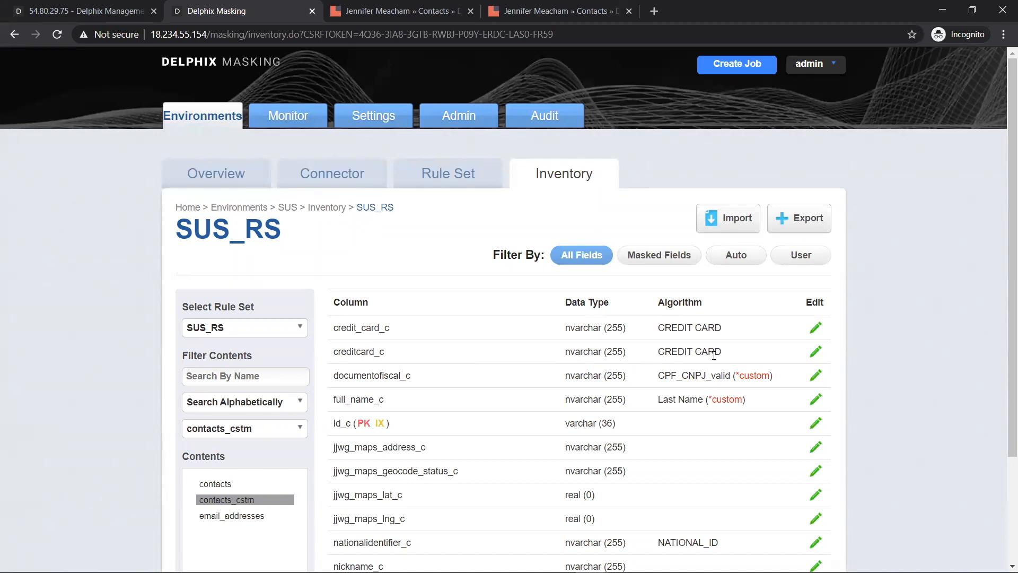
left_click(238, 185)
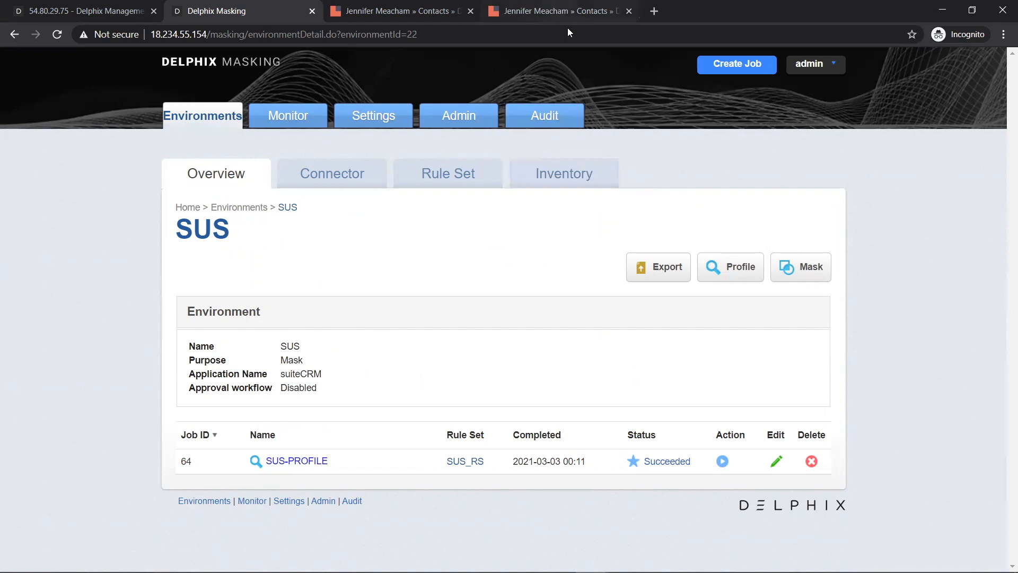
- Reload the SuiteCRM contact record, still unmasked, then go back to Delphix Masking
left_click(565, 11)
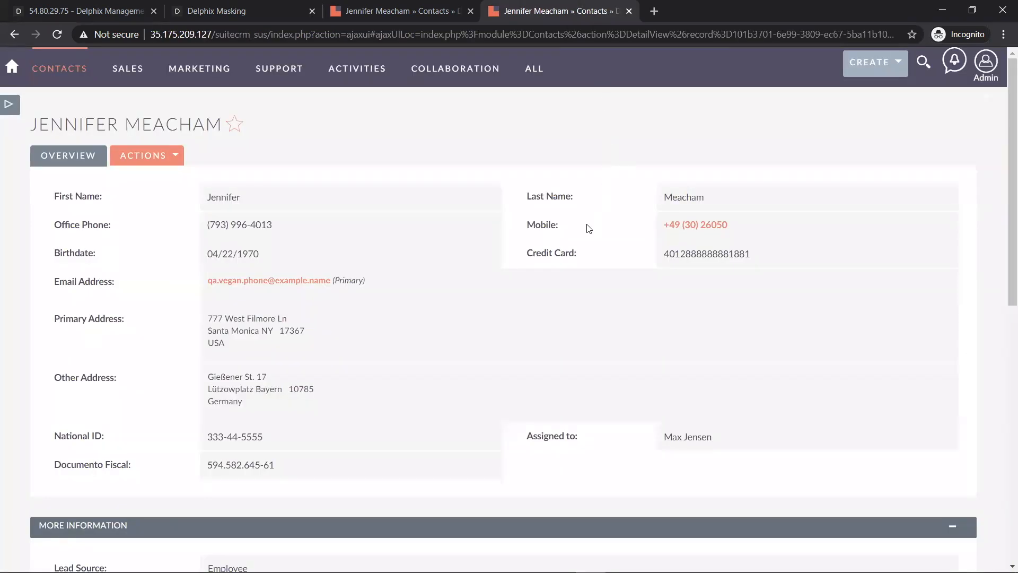
key("F5")
left_click(216, 10)
- Create masking job SUS-MASK using In-Place masking and rule set SUS_RS
left_click(787, 270)
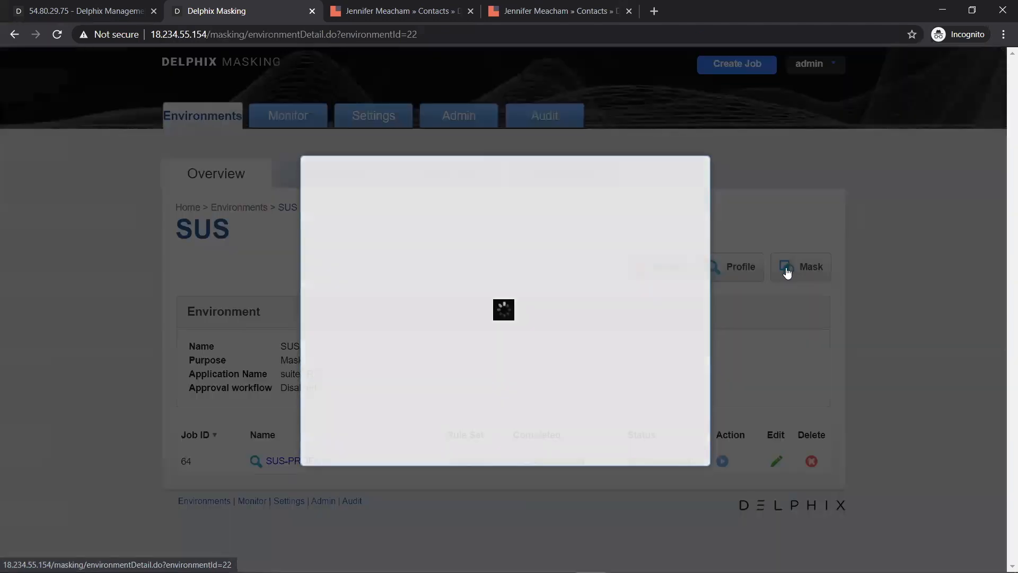
left_click(389, 154)
type("SUS")
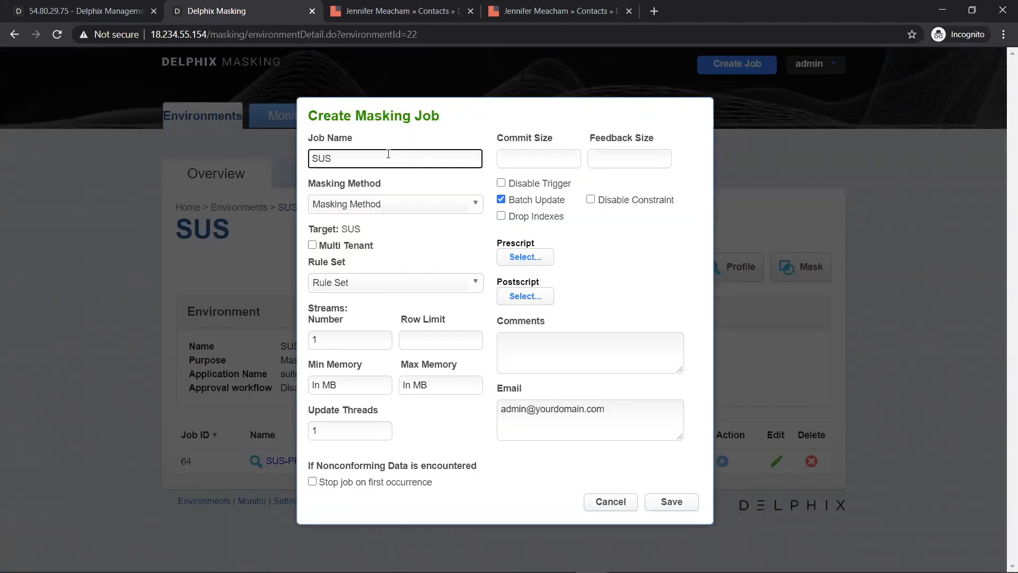
type("-MASK")
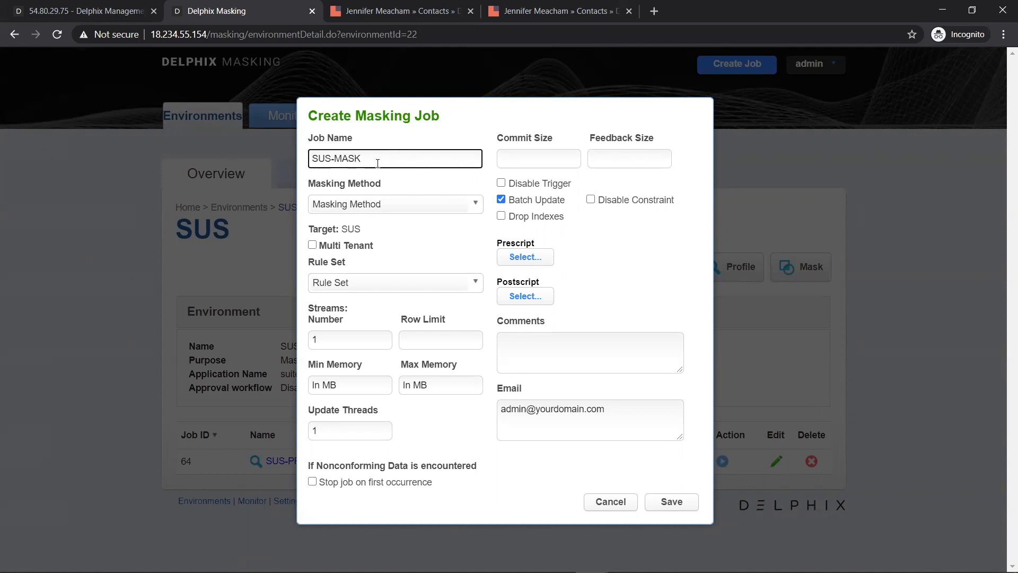
left_click(373, 205)
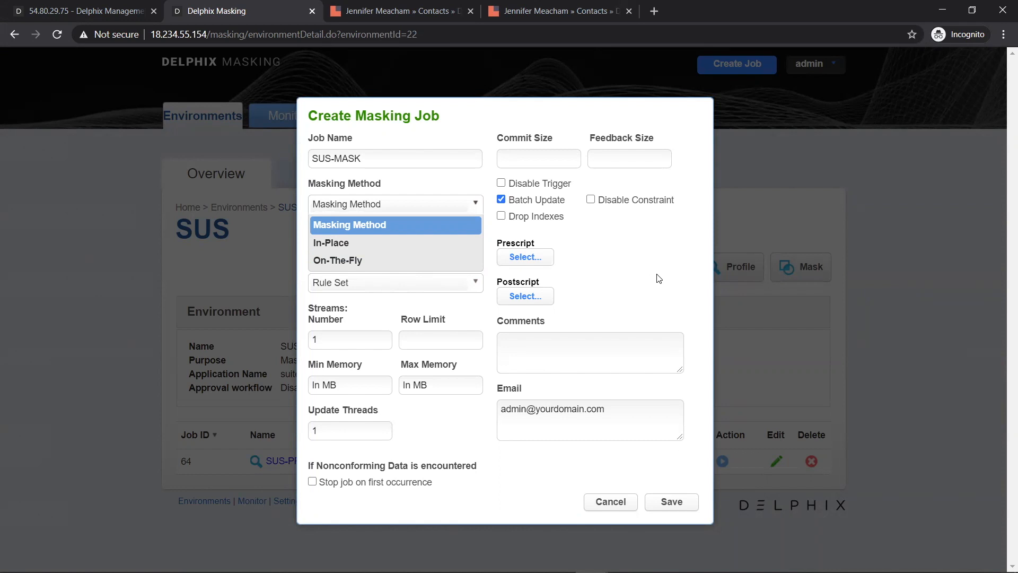
left_click(360, 242)
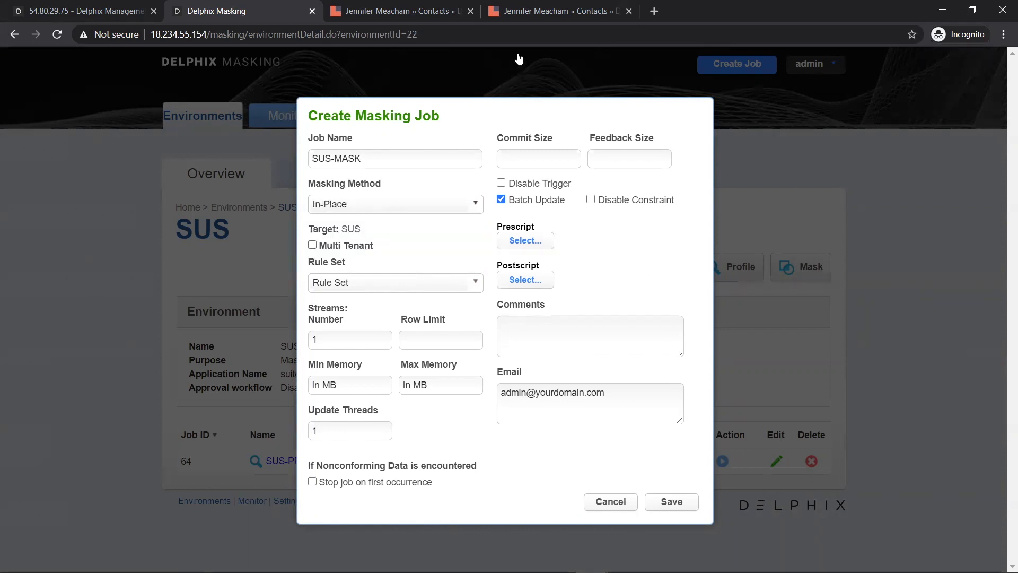
left_click(390, 282)
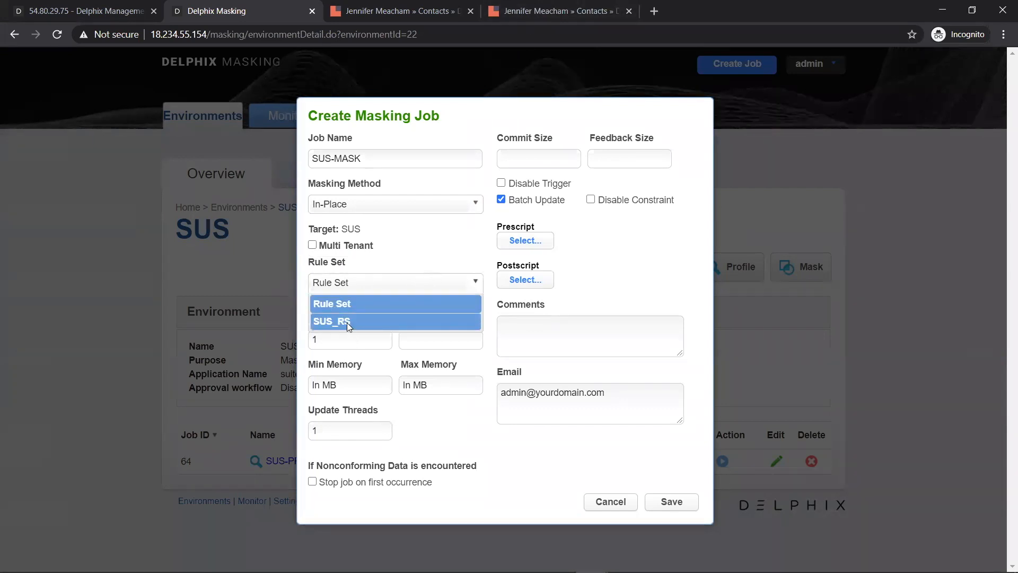
left_click(347, 322)
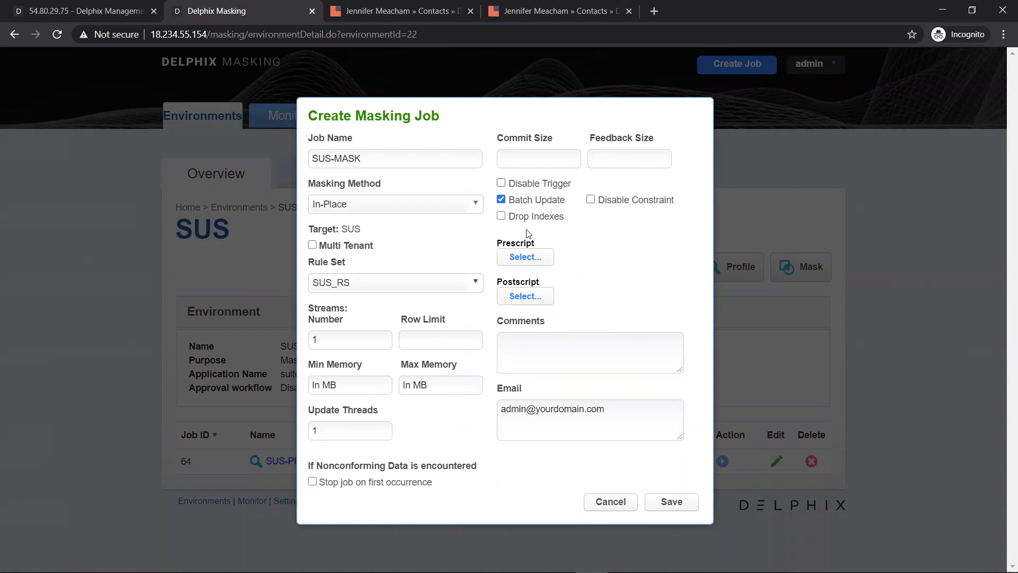
left_click(685, 509)
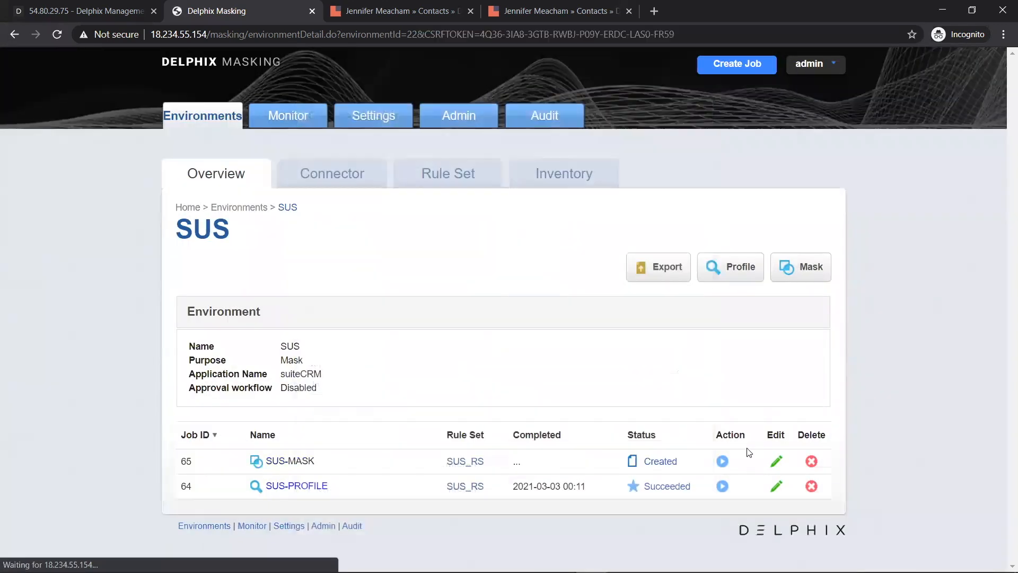
- Run SUS-MASK to success, masking 723 rows in 3 tables, then show the SuiteCRM contact
left_click(723, 462)
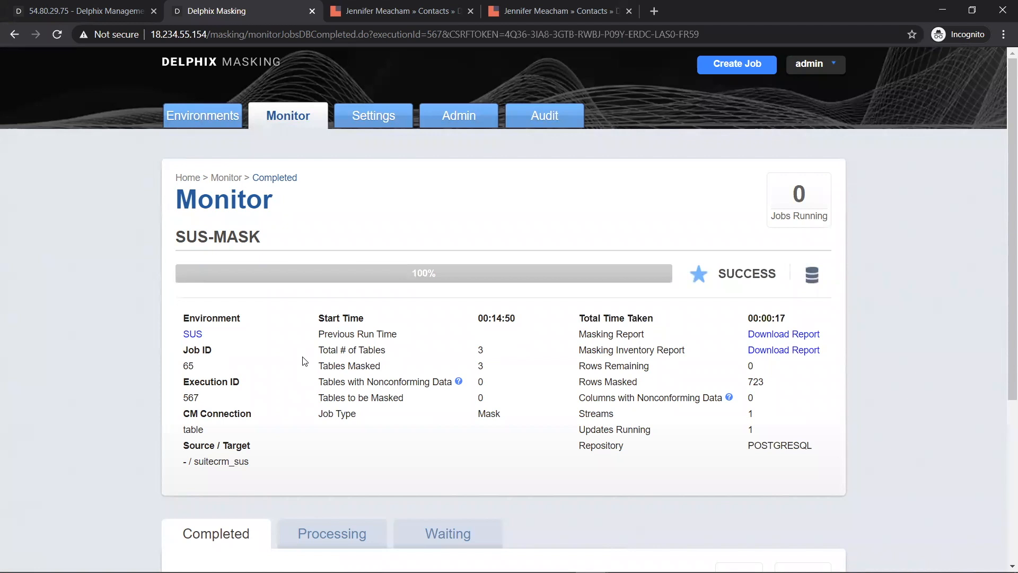
scroll(276, 363, "down", 5)
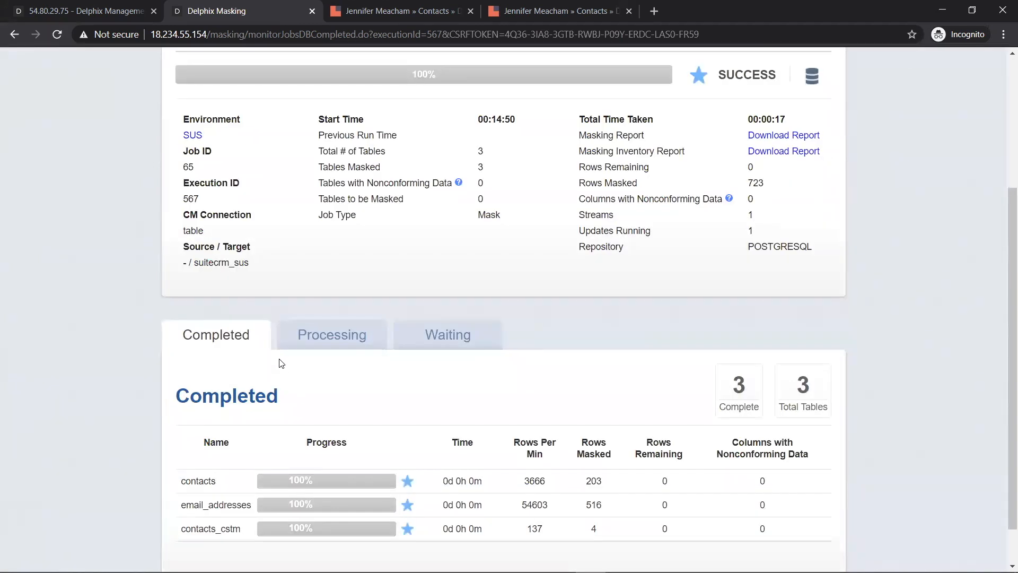
scroll(562, 329, "up", 3)
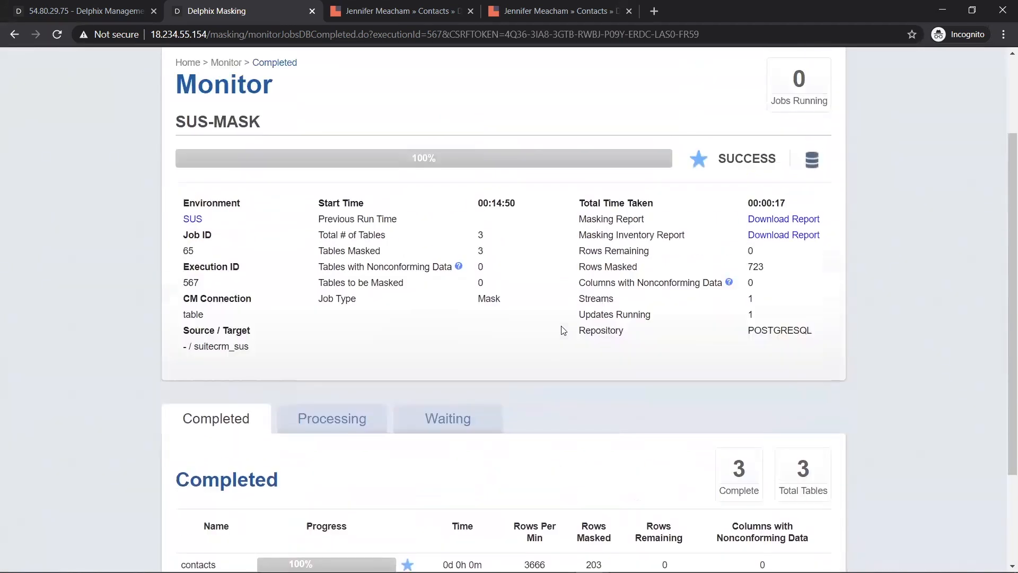
scroll(565, 336, "down", 3)
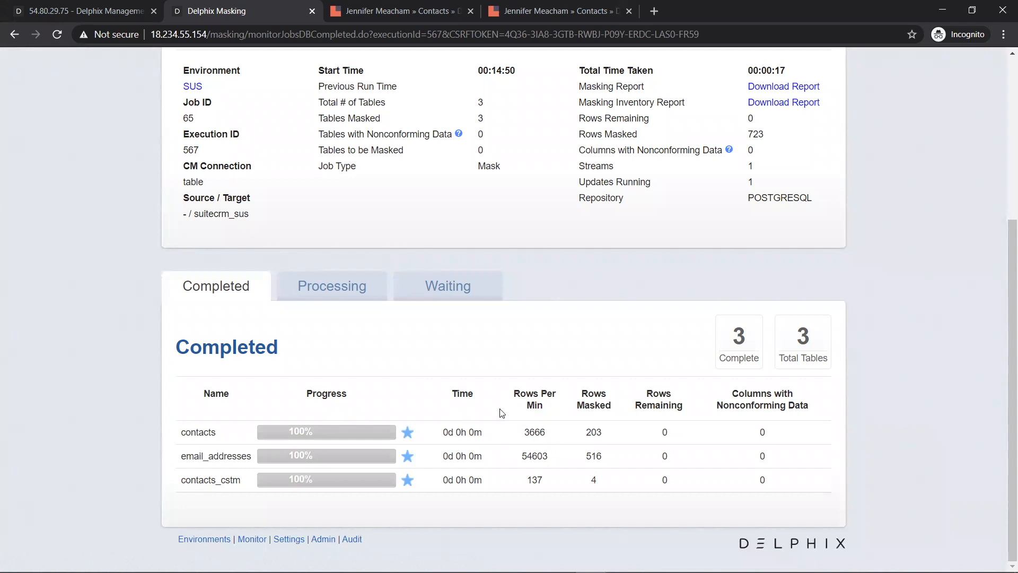
scroll(358, 354, "up", 5)
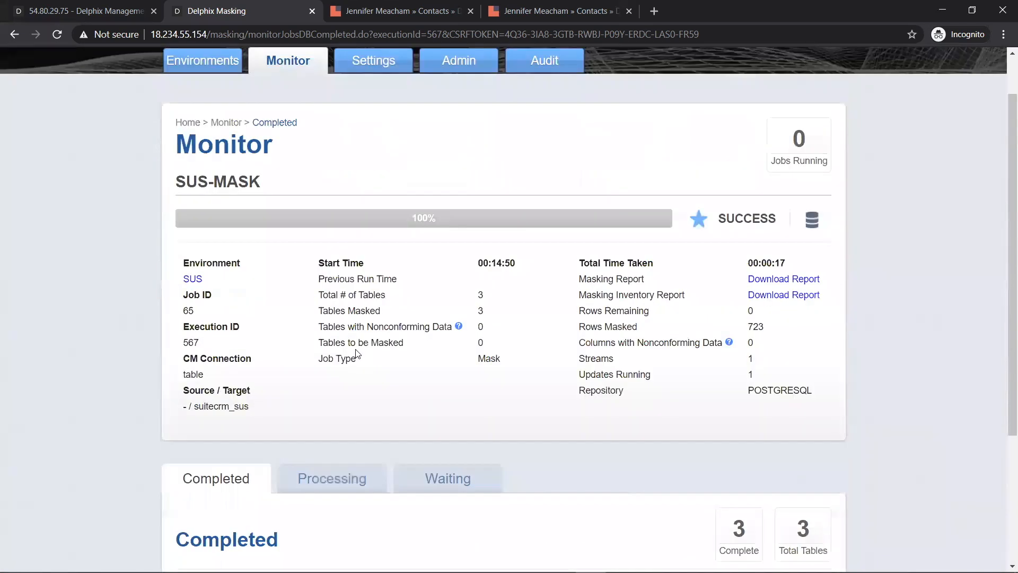
left_click(201, 336)
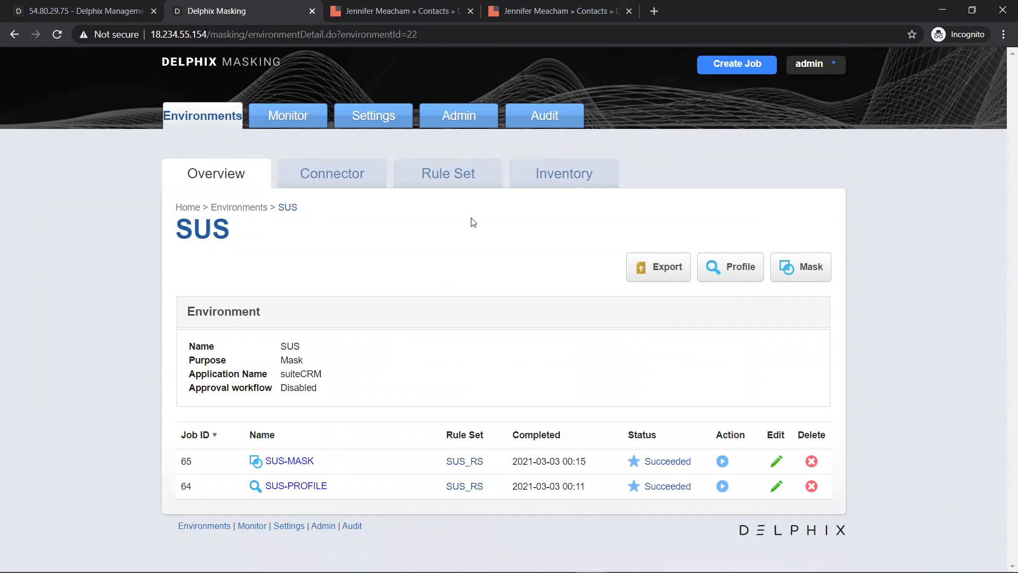
left_click(559, 21)
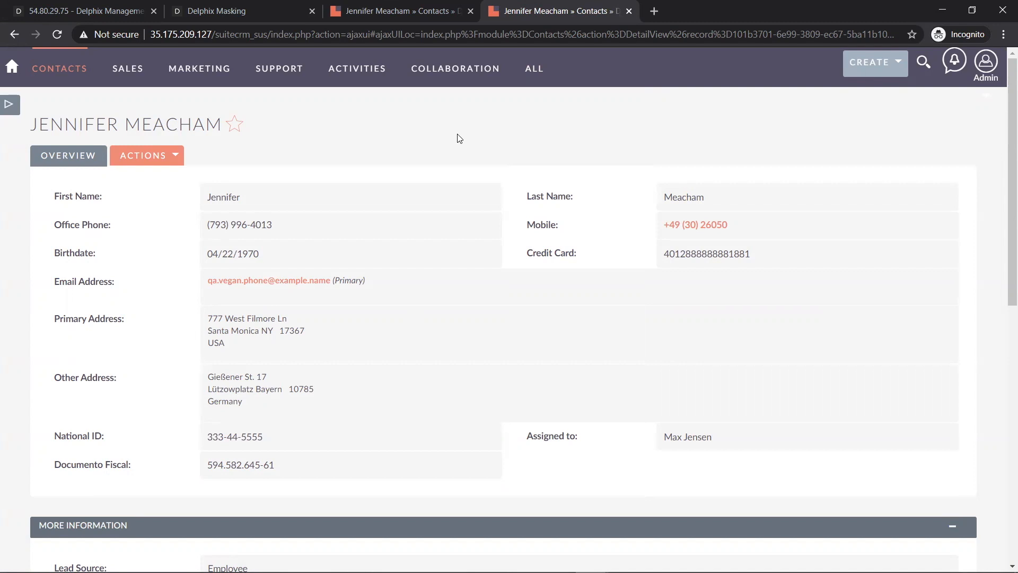
- Reload the suitecrm_sus contact to show masked details, then view the original unmasked record
key("F5")
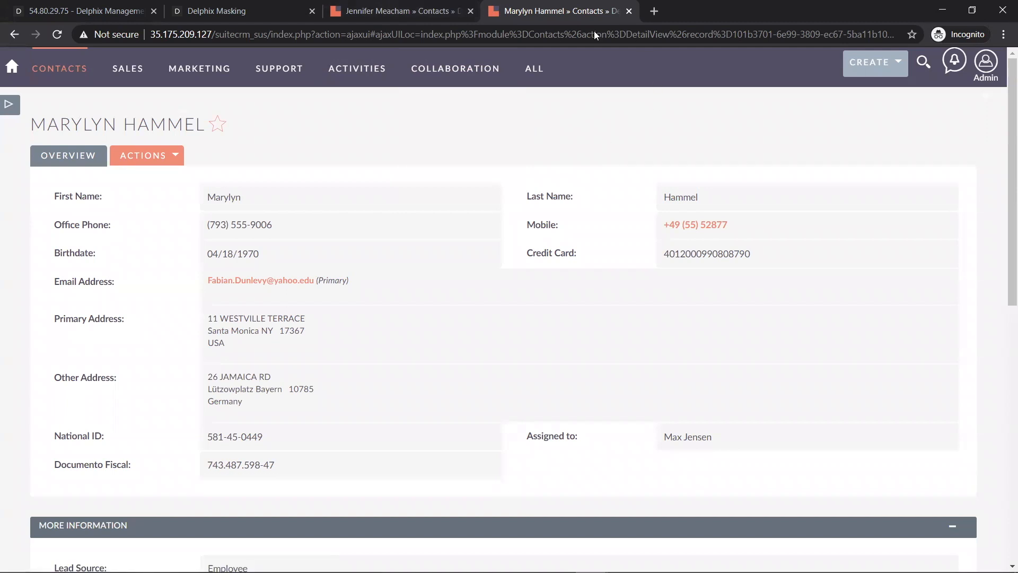
left_click(420, 14)
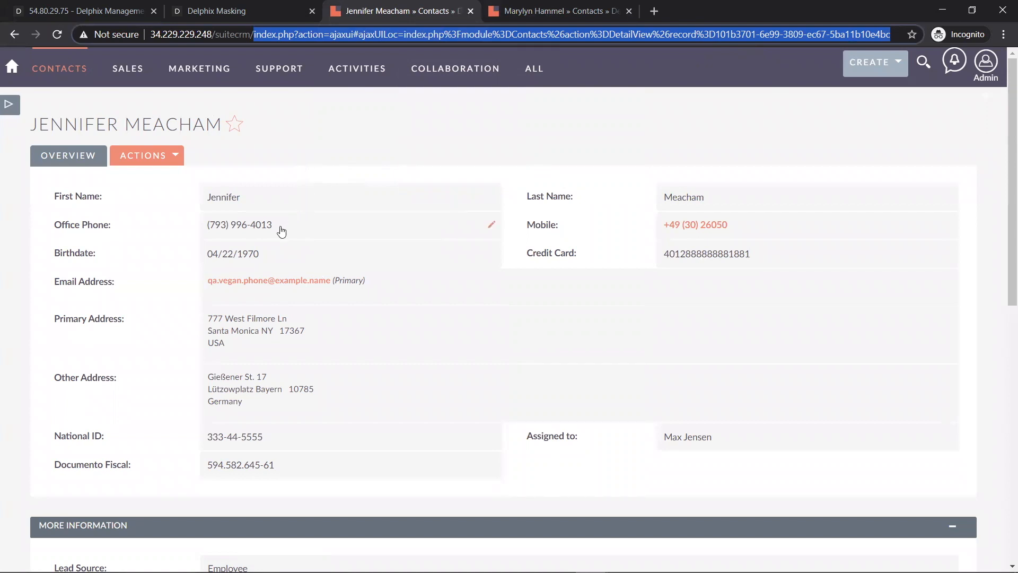
- Compare the original and masked contacts' office phone and mobile numbers
left_click_drag(274, 229, 206, 229)
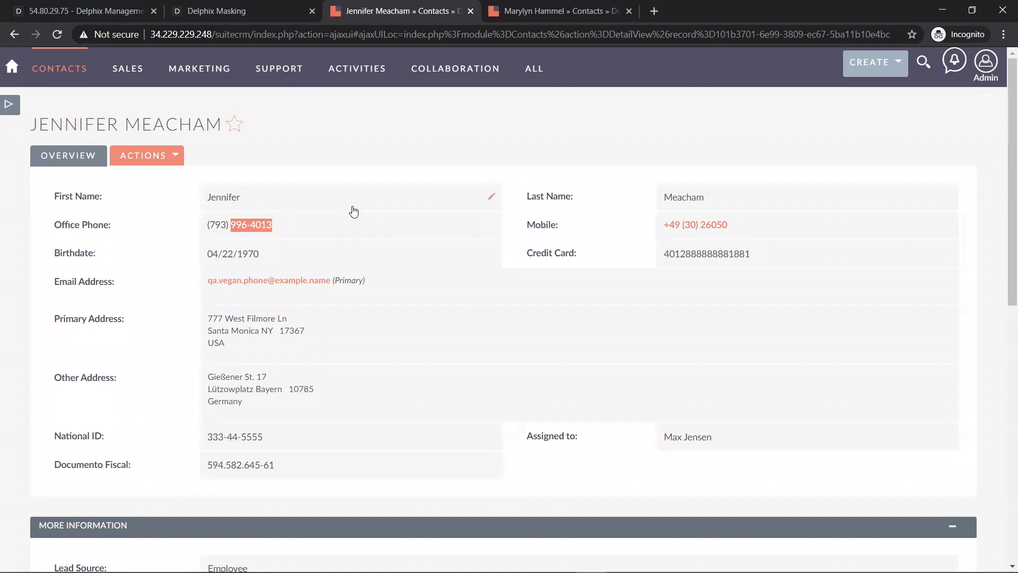
left_click(548, 22)
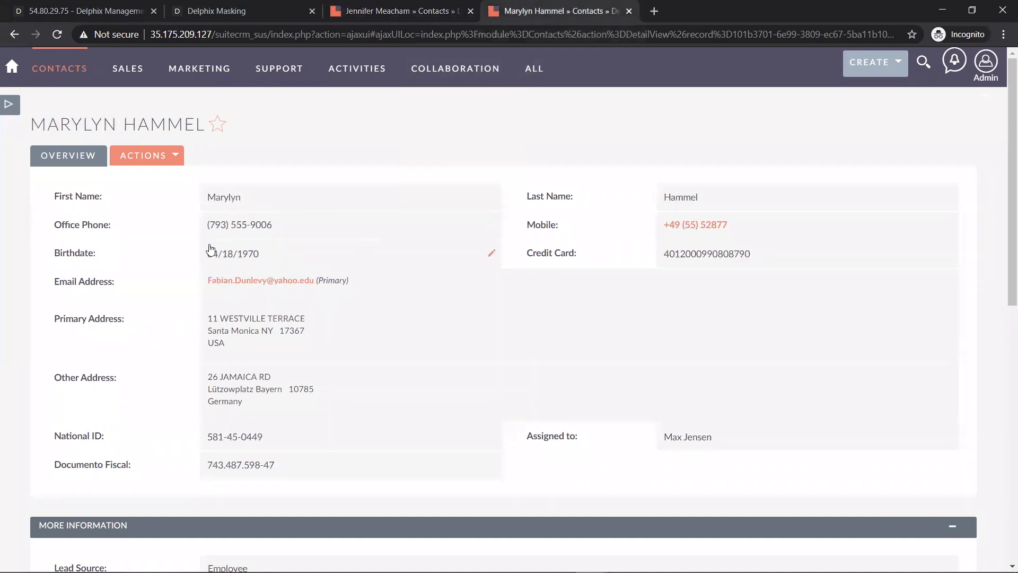
left_click_drag(206, 227, 230, 234)
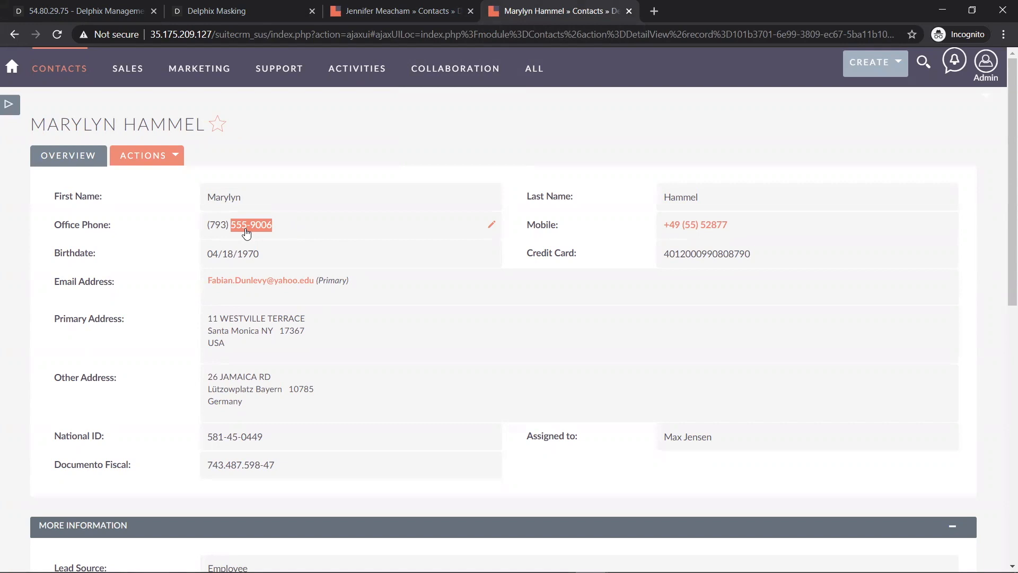
key("ctrl+shift+Tab")
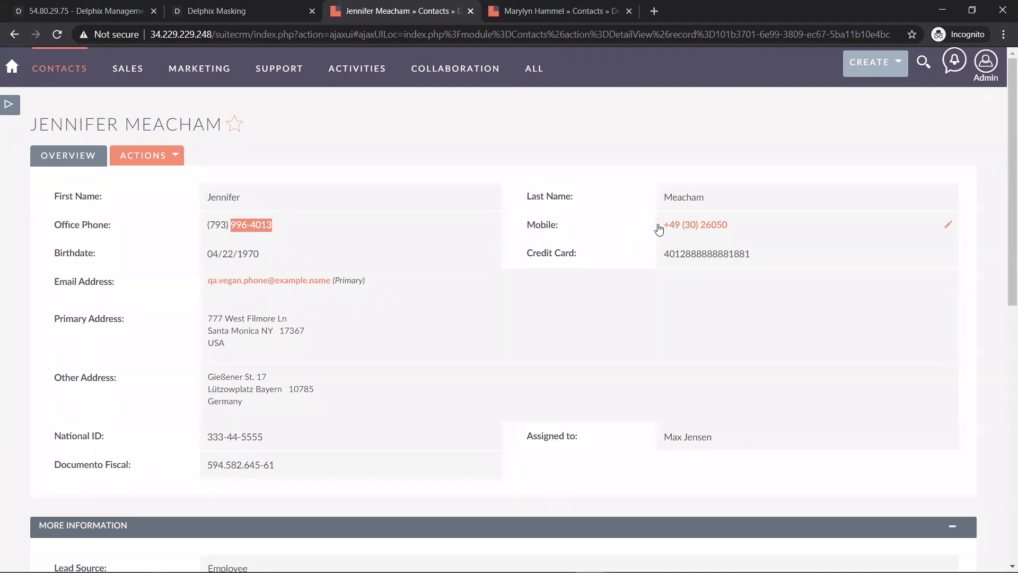
left_click_drag(663, 229, 689, 231)
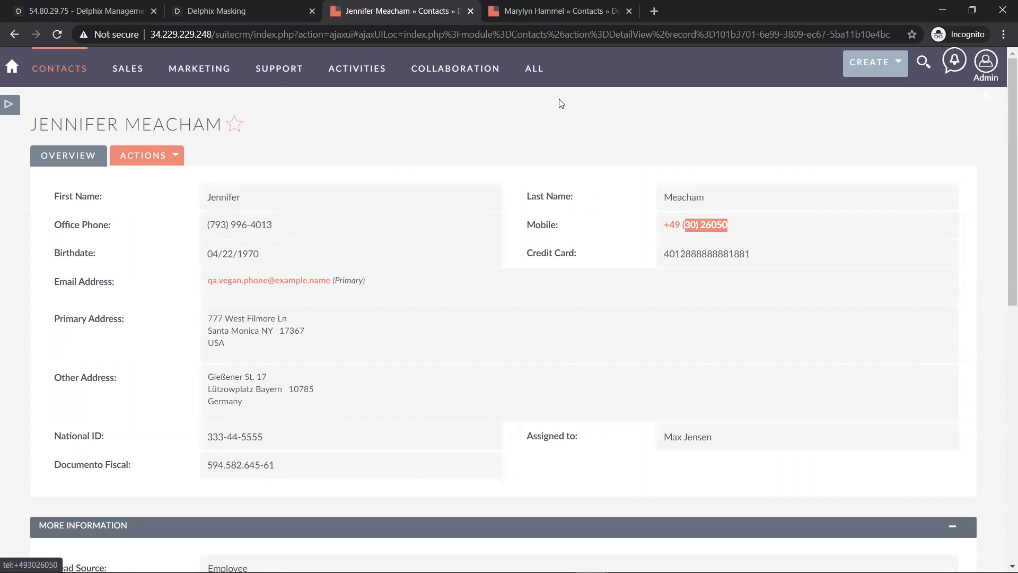
key("ctrl+Tab")
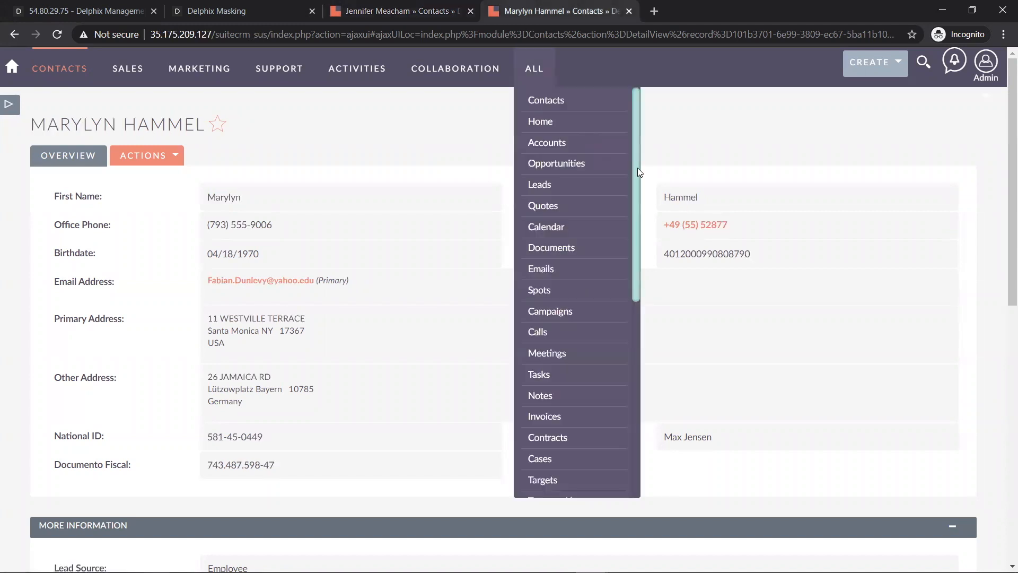
left_click_drag(664, 225, 685, 225)
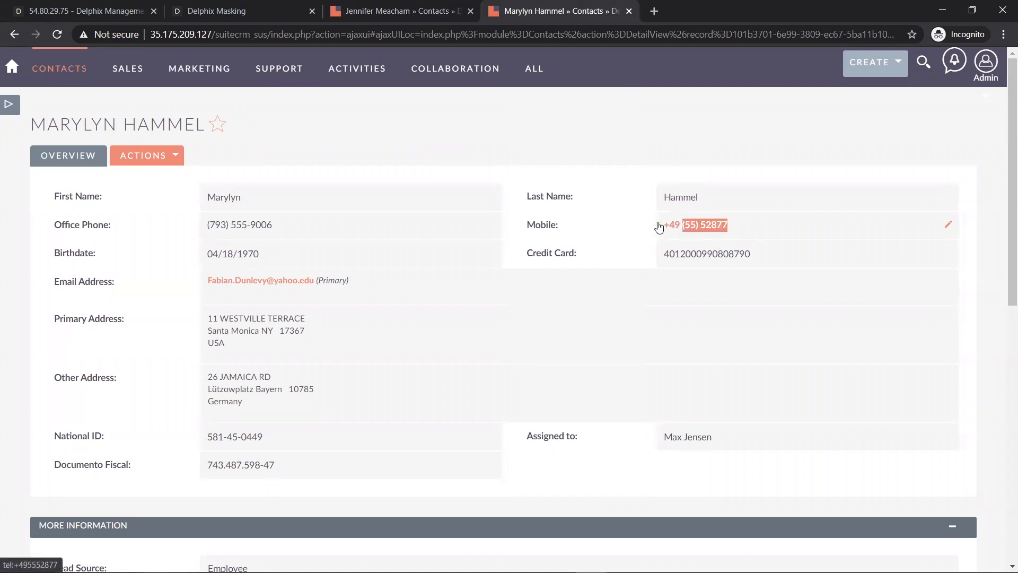
left_click(361, 148)
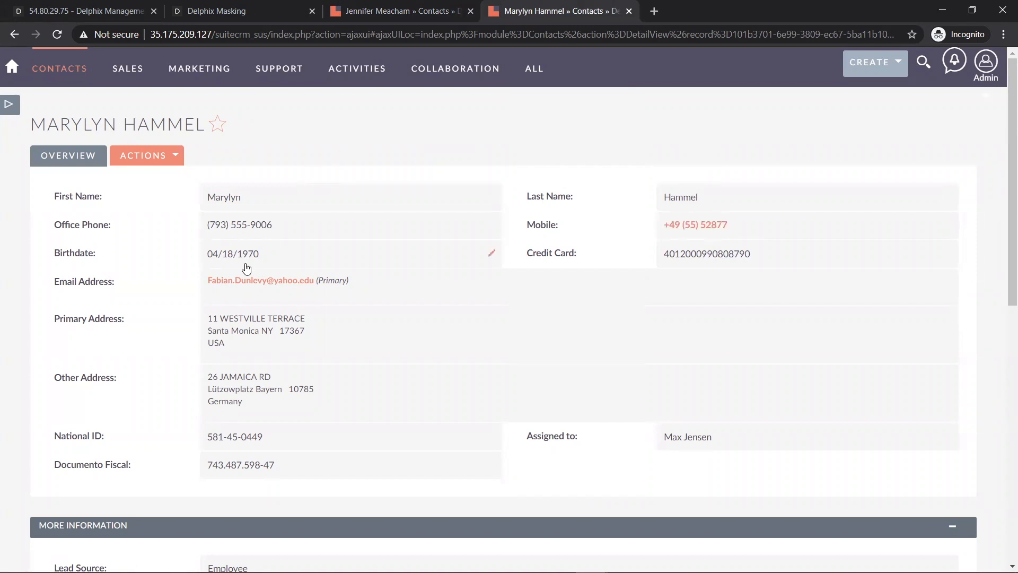
- Compare the original and masked birthdates and e-mail addresses
left_click(425, 12)
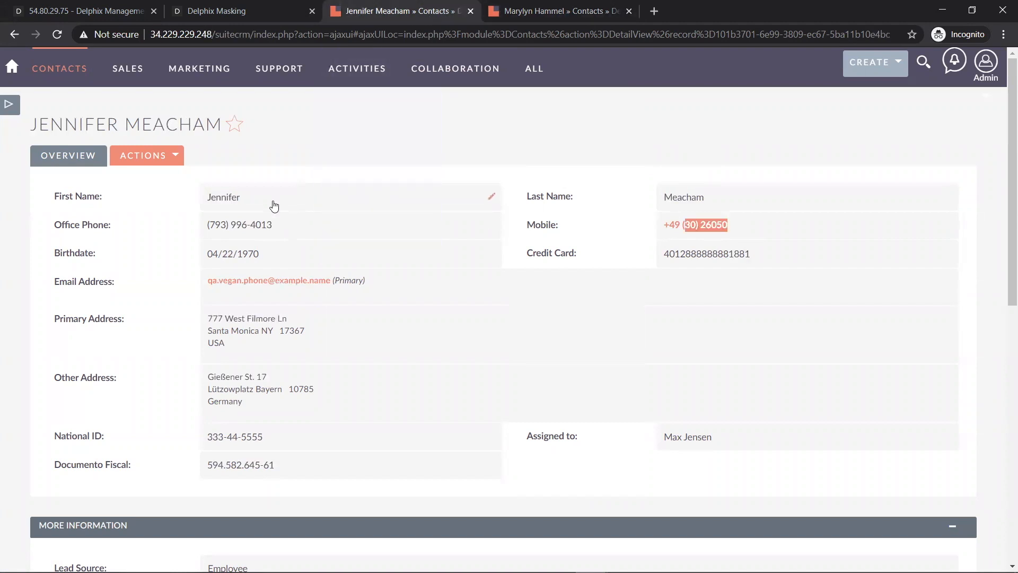
left_click_drag(233, 256, 221, 255)
left_click(541, 16)
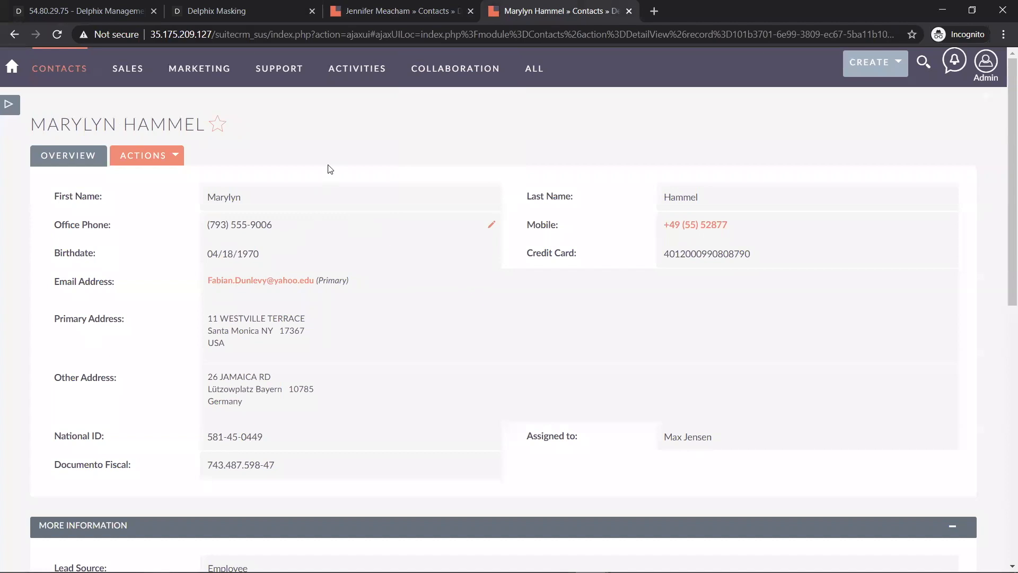
double_click(257, 259)
left_click(401, 14)
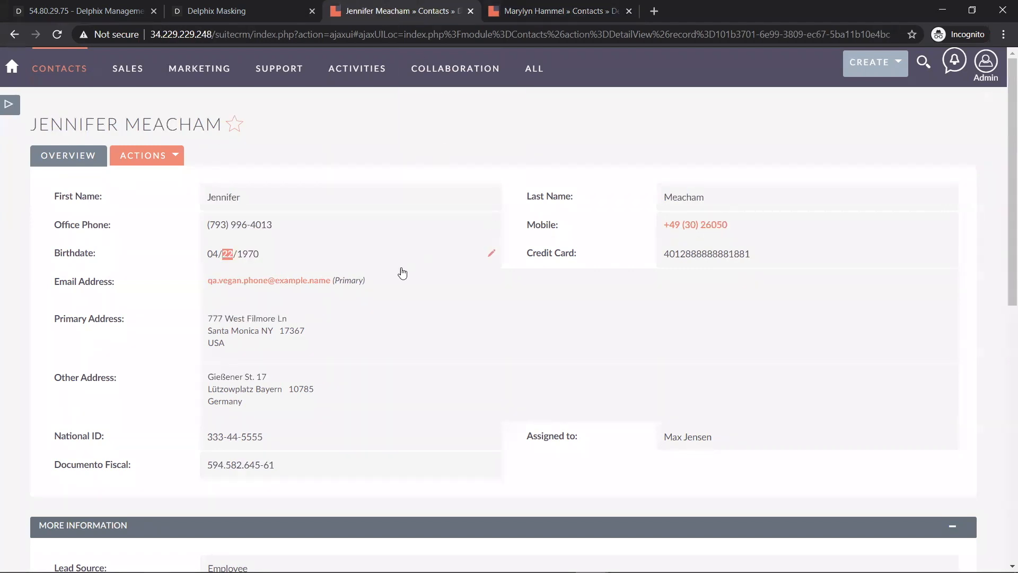
left_click_drag(368, 287, 205, 287)
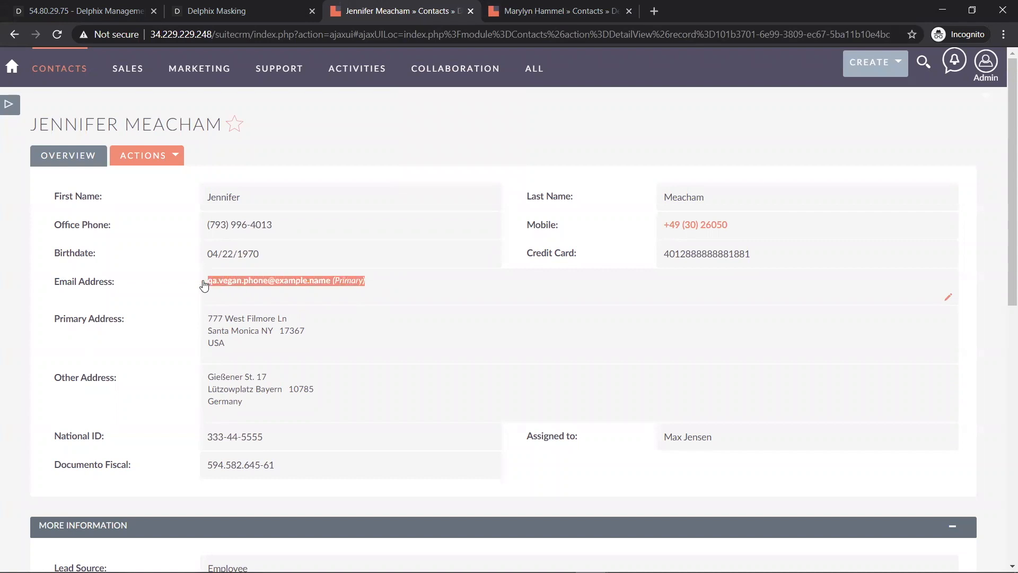
left_click(544, 13)
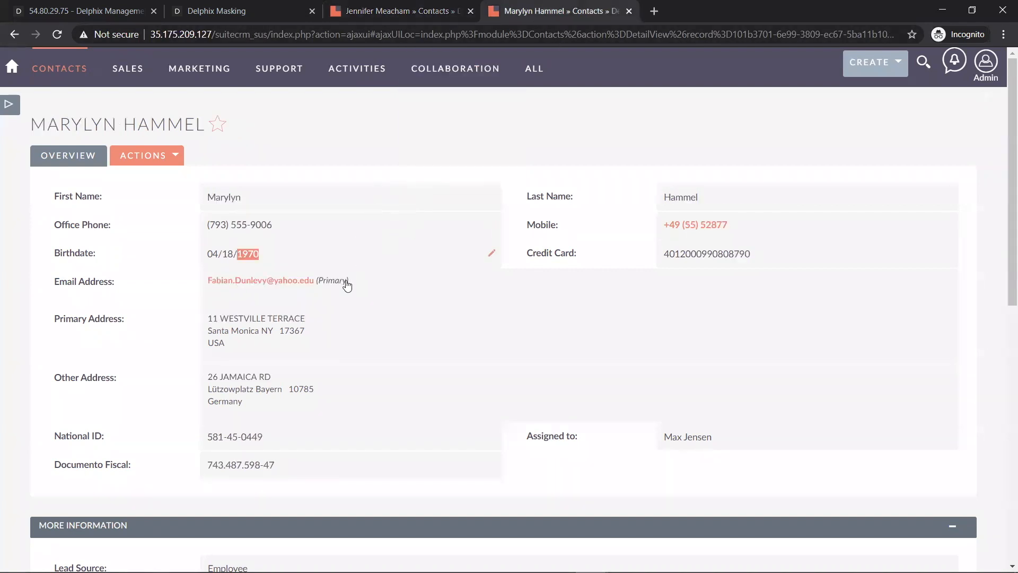
left_click_drag(317, 282, 266, 281)
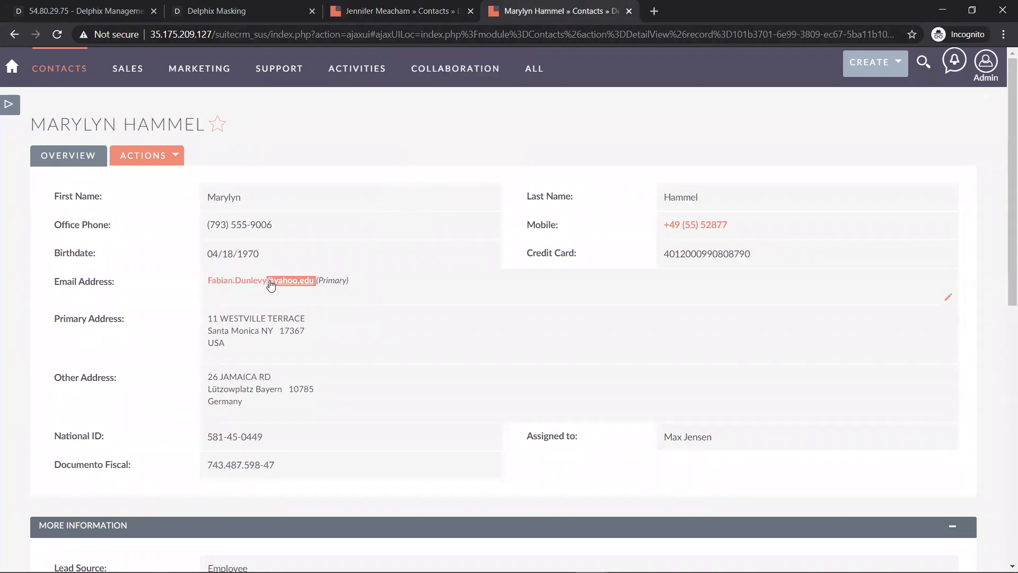
- Compare the original primary street address against the masked record's address
key("ctrl+shift+Tab")
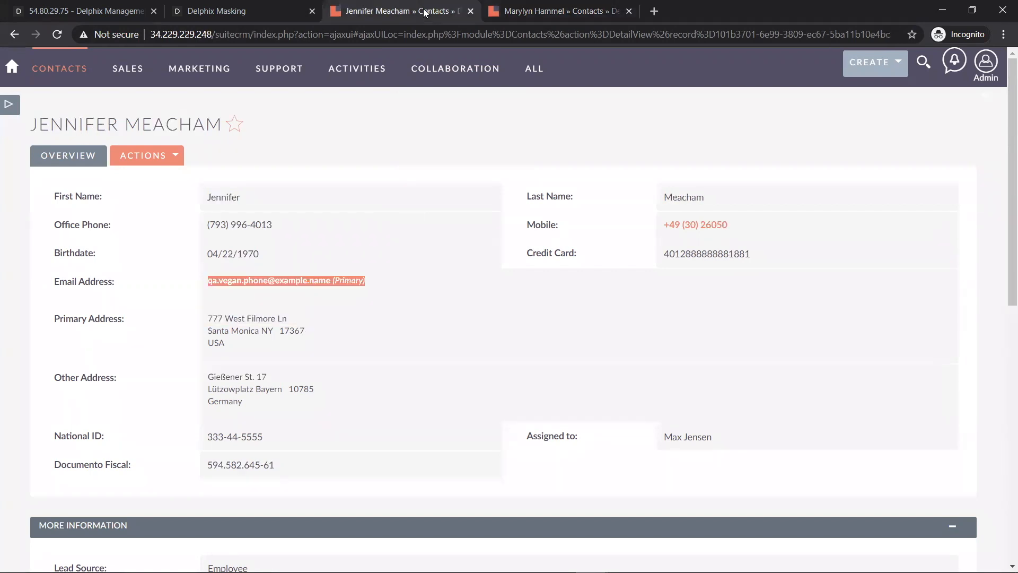
triple_click(292, 318)
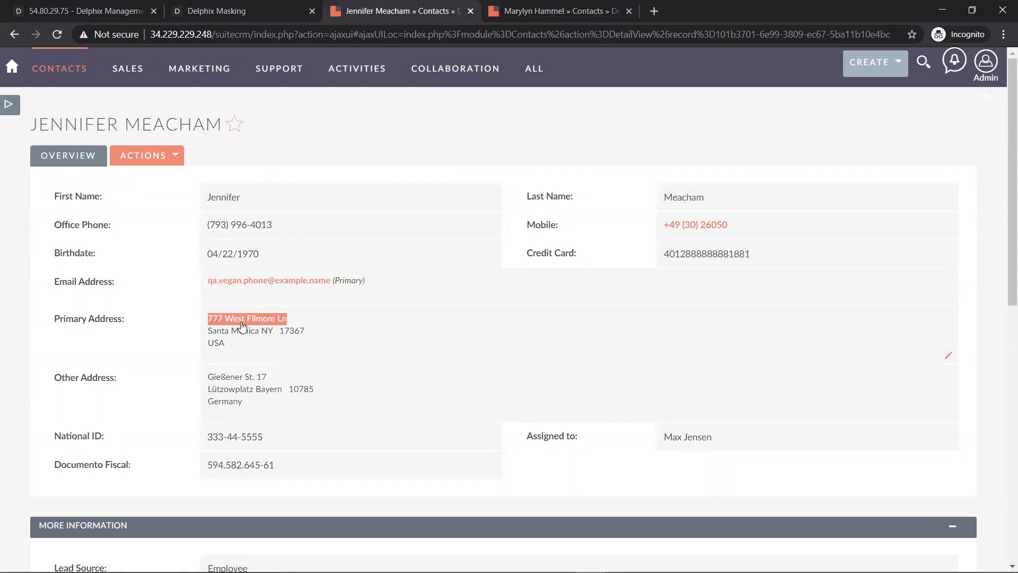
key("ctrl+Tab")
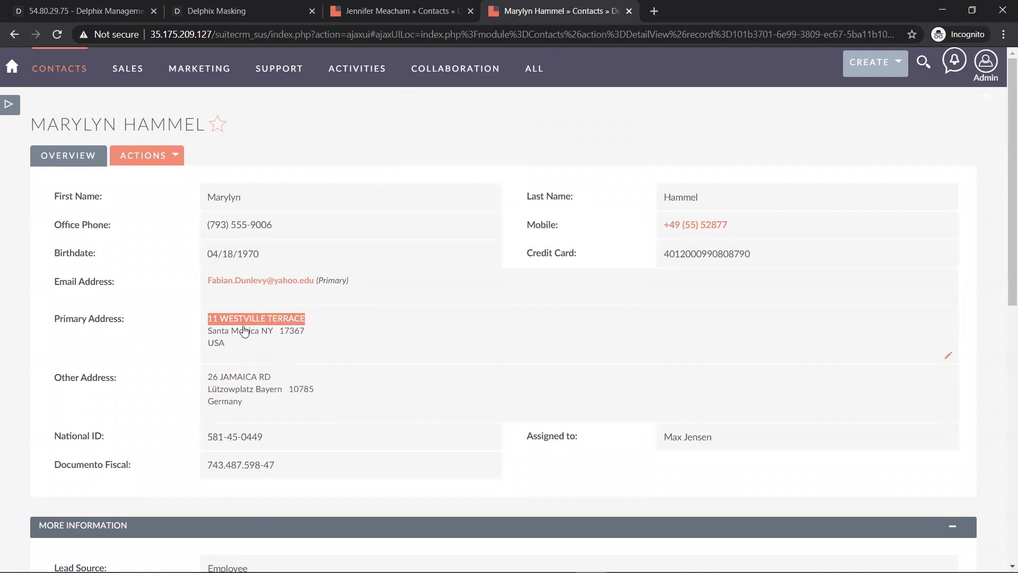
key("ctrl+shift+Tab")
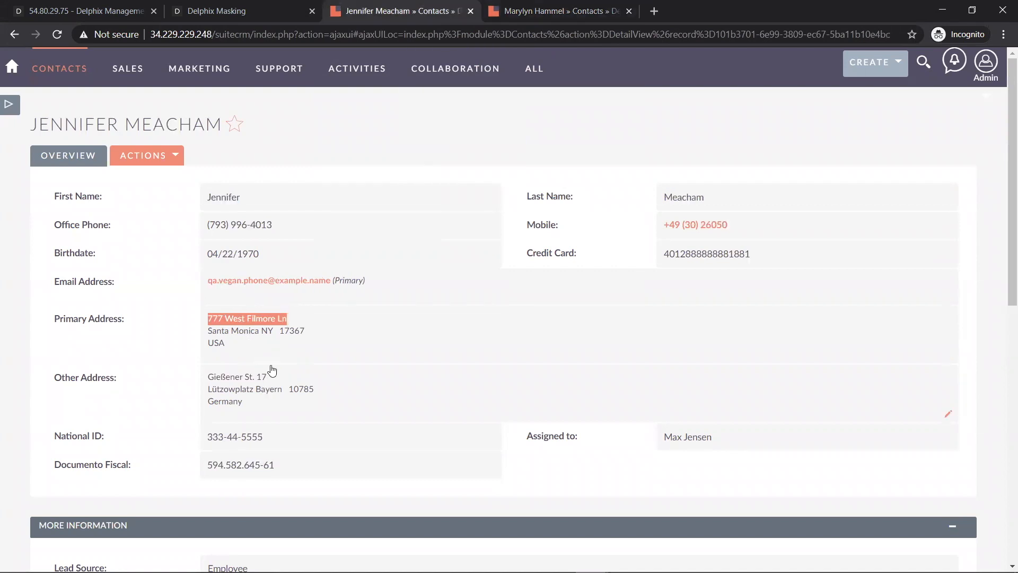
key("ctrl+Tab")
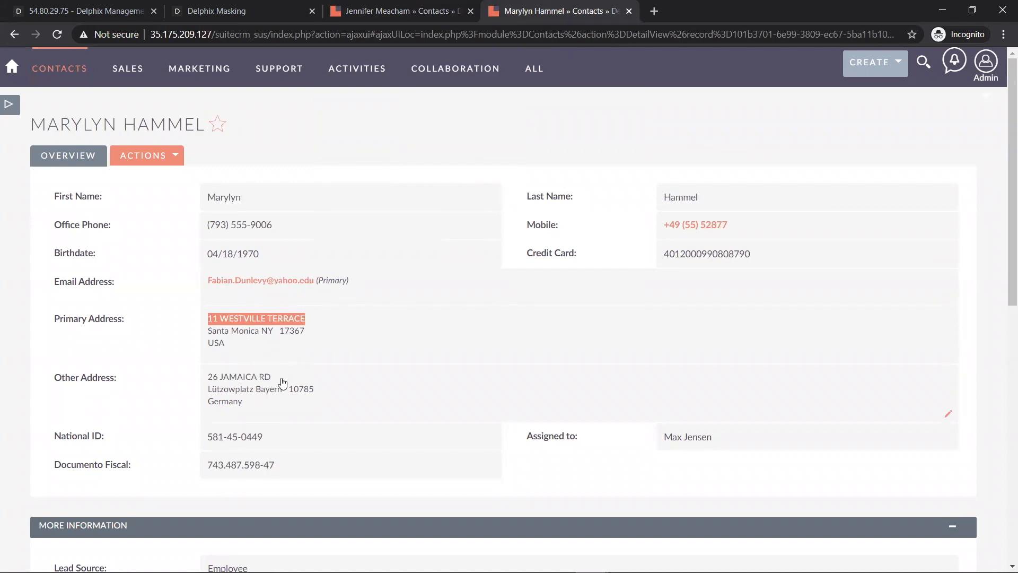
left_click(403, 12)
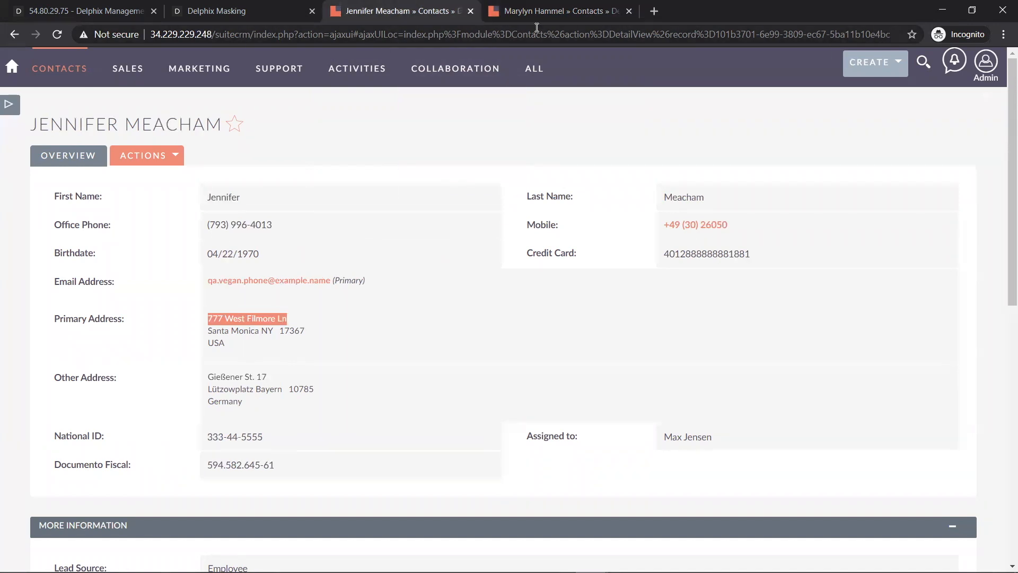
left_click(536, 12)
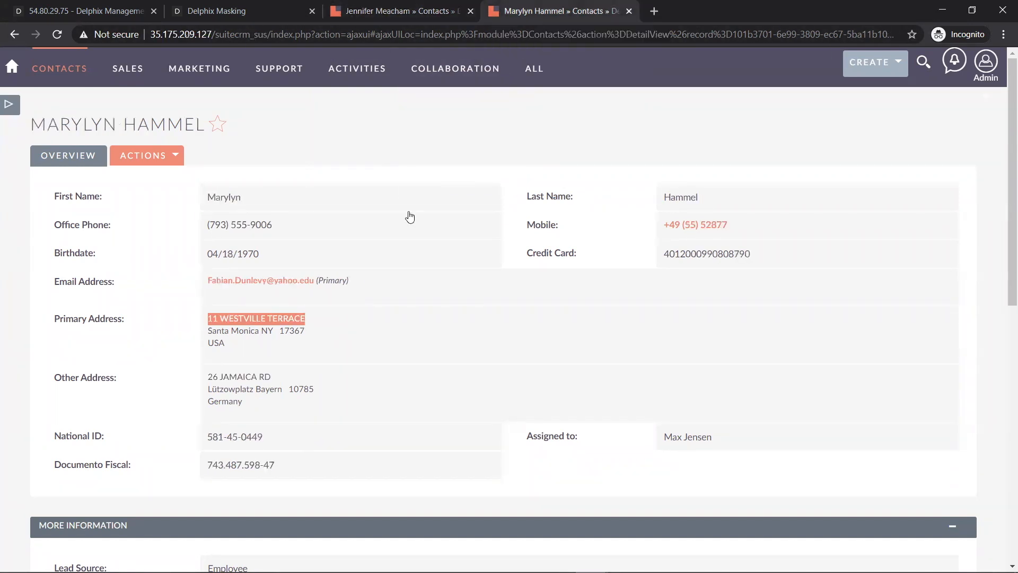
double_click(223, 438)
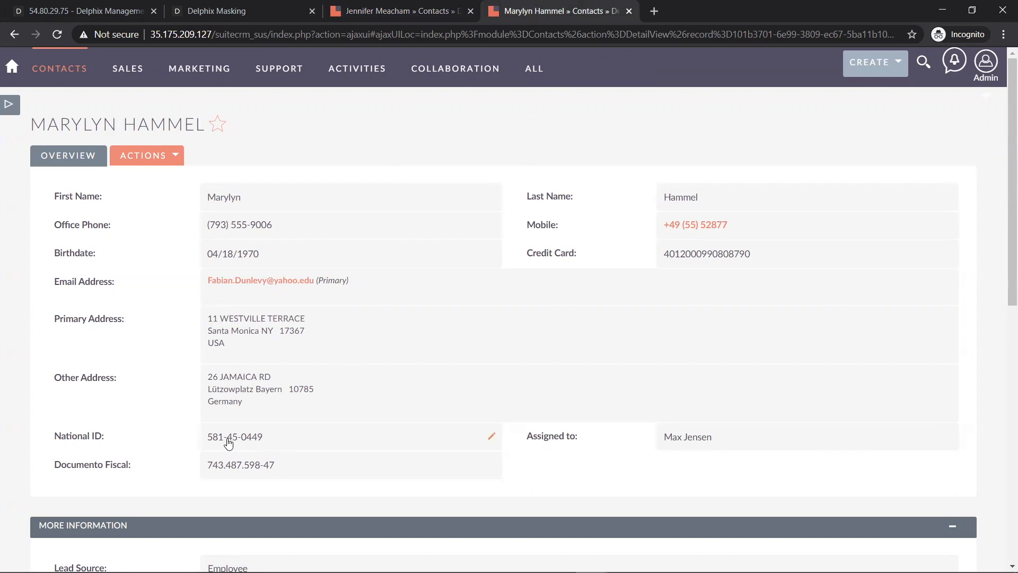
double_click(239, 438)
left_click(411, 11)
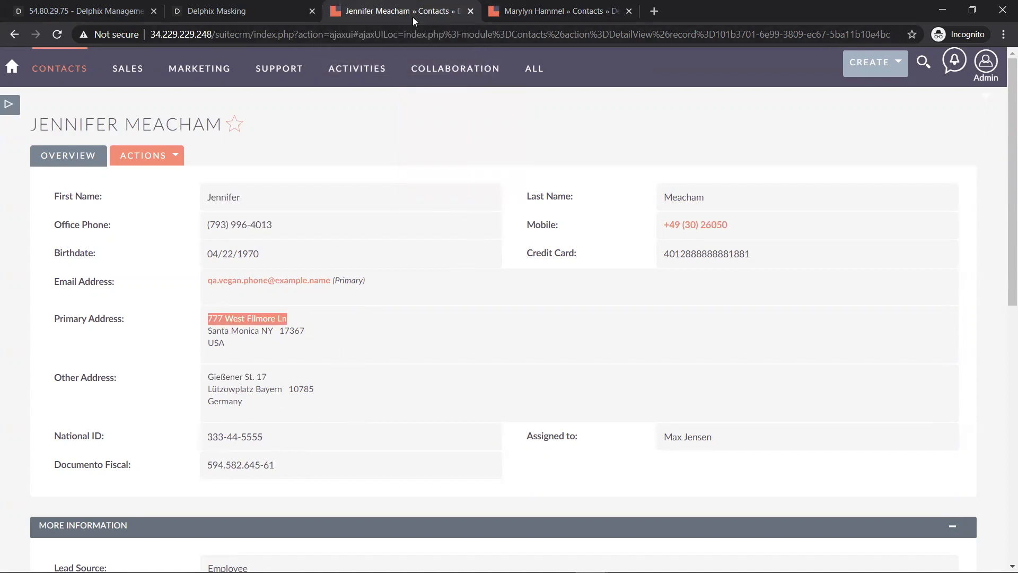
left_click(291, 468)
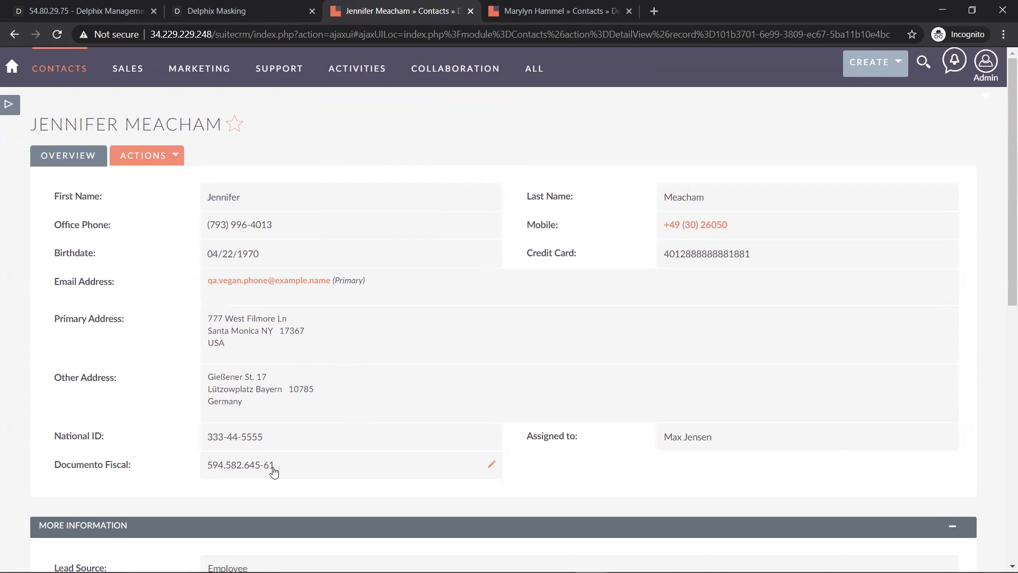
left_click(527, 20)
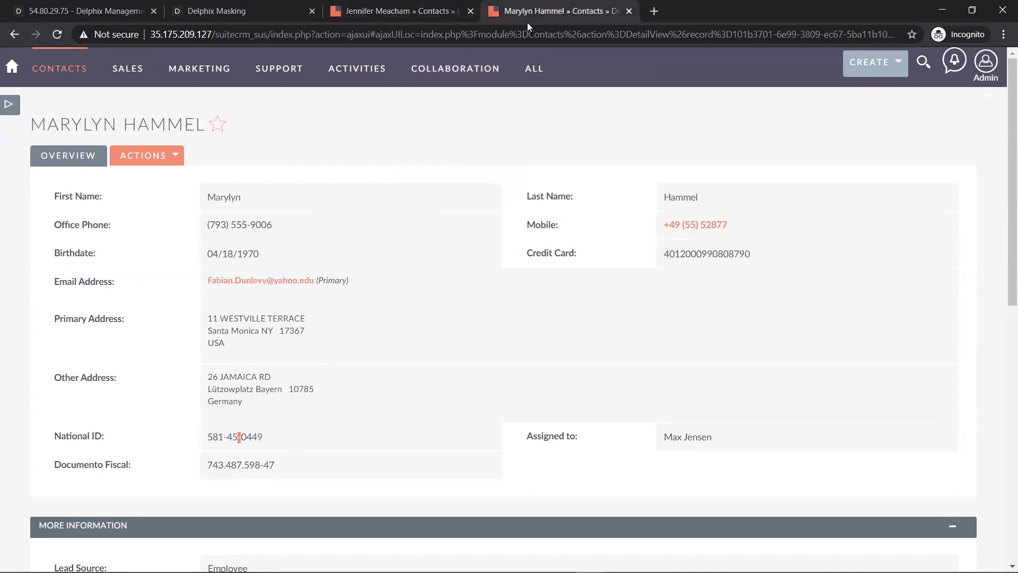
left_click_drag(294, 467, 209, 466)
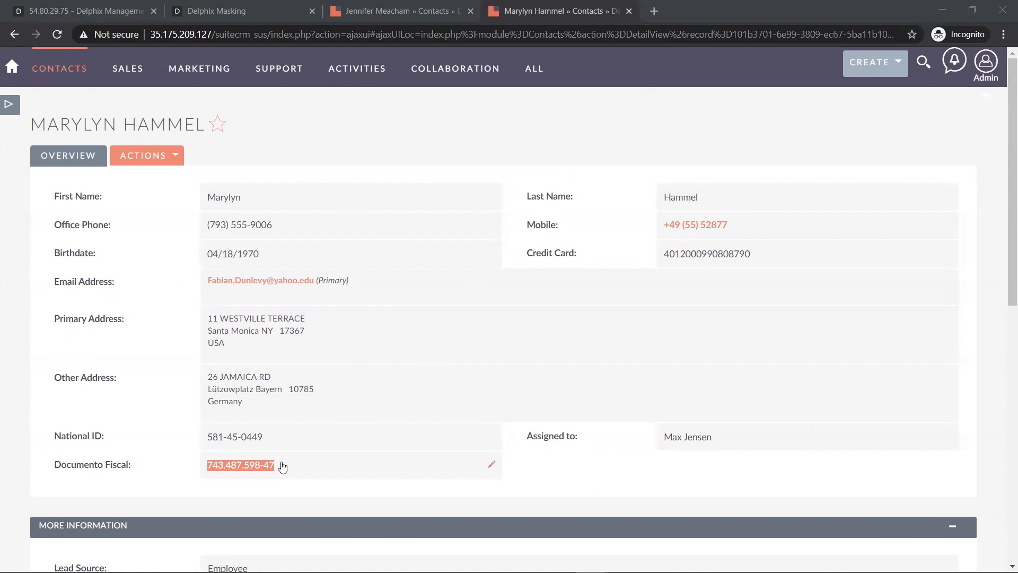
left_click_drag(280, 466, 266, 470)
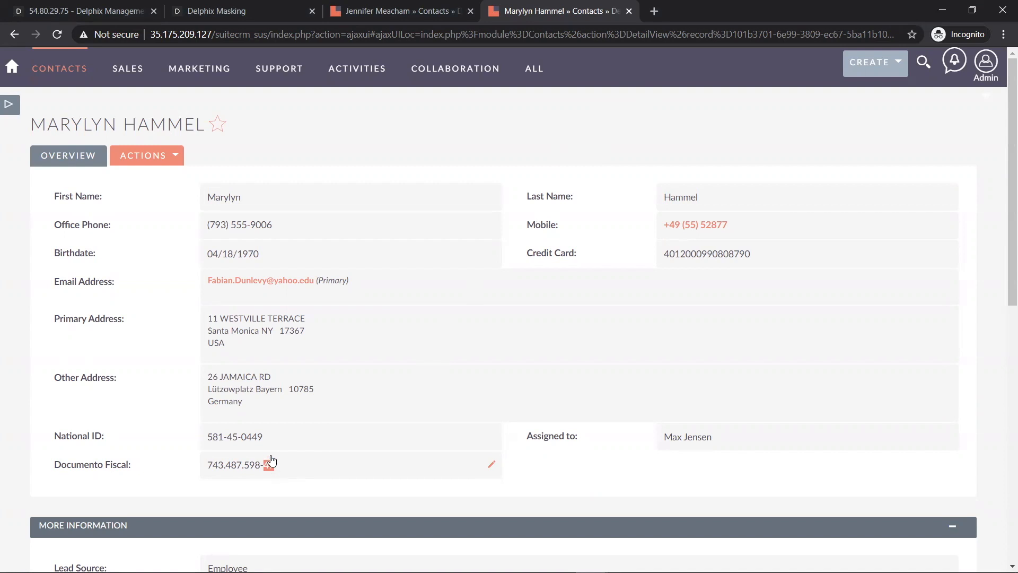
triple_click(270, 464)
key("ctrl+c")
- Search Google for 'validador de cpf' and open the 4Devs CPF validator
left_click(653, 11)
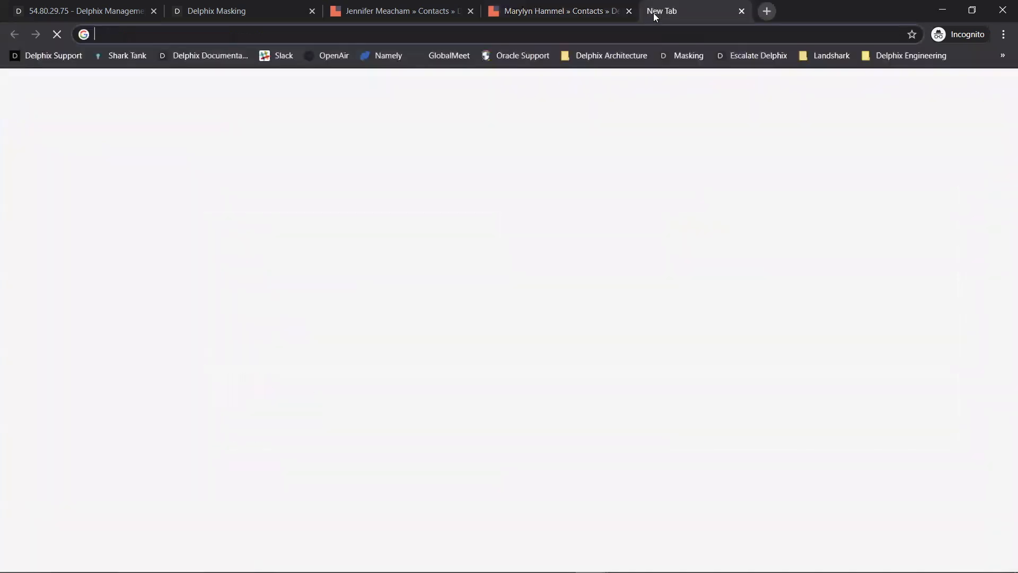
type("validador de cpf")
key("Return")
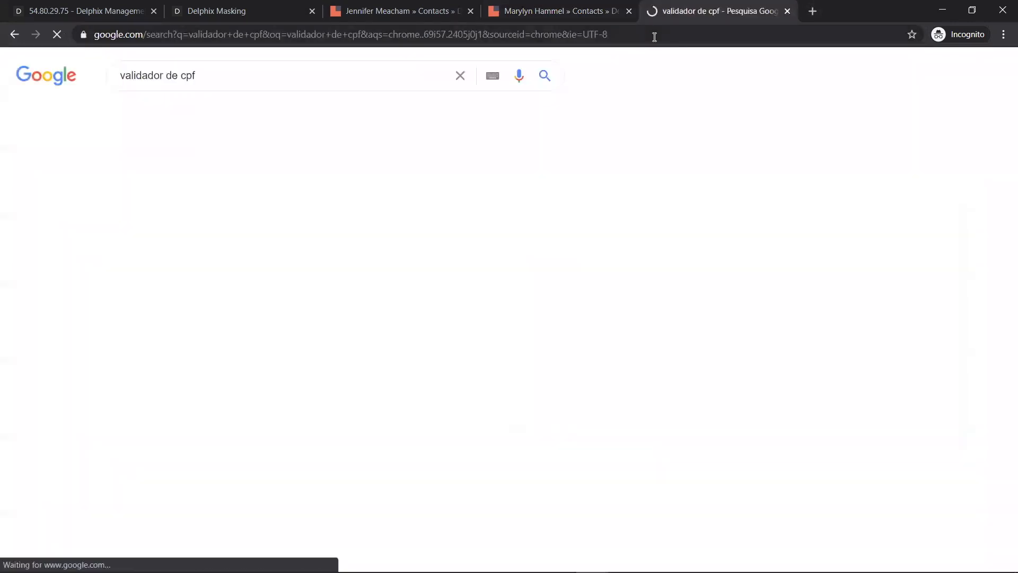
left_click(228, 196)
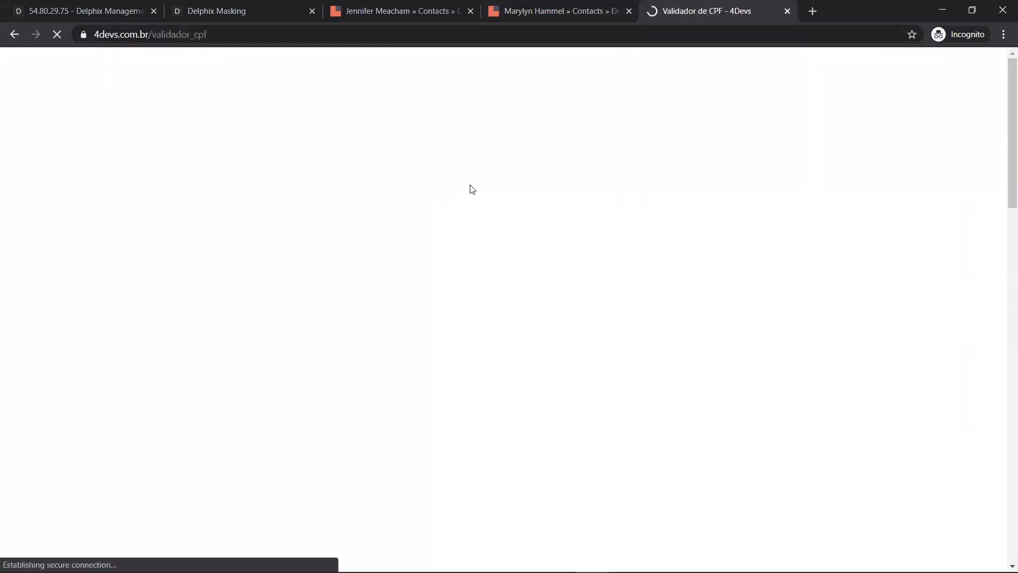
left_click(425, 299)
key("ctrl+v")
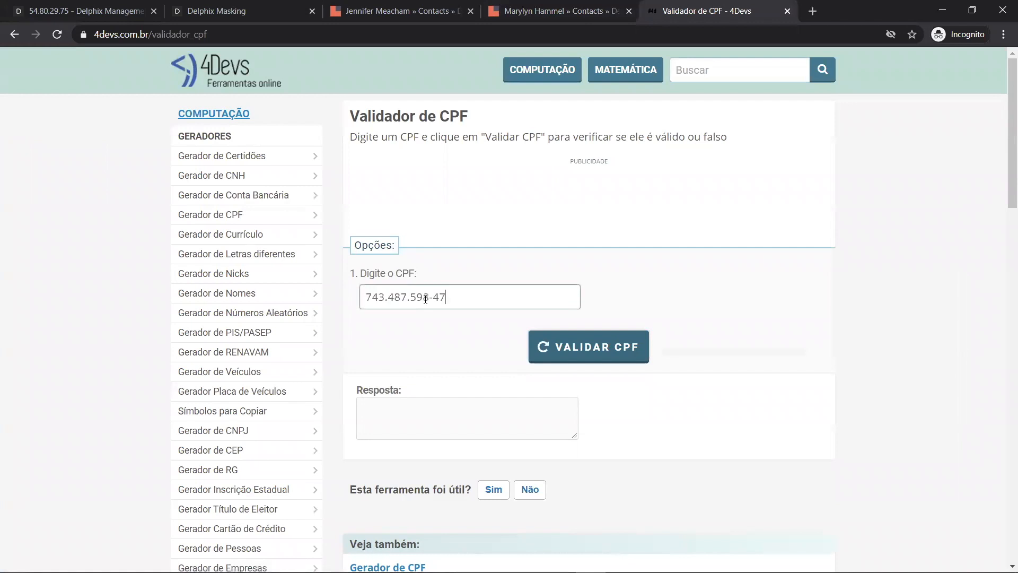
left_click(592, 348)
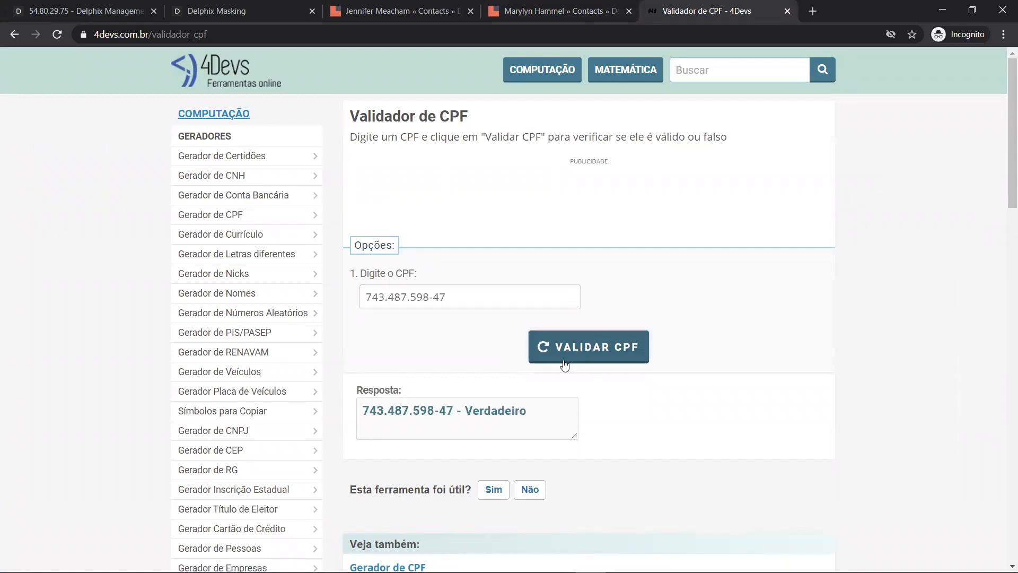
left_click_drag(535, 410, 366, 408)
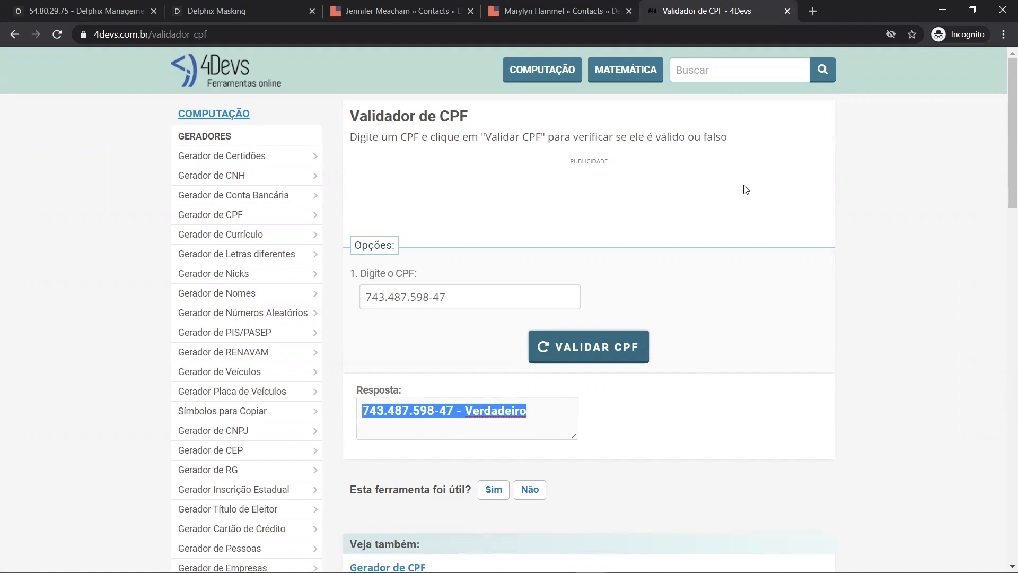
left_click(571, 13)
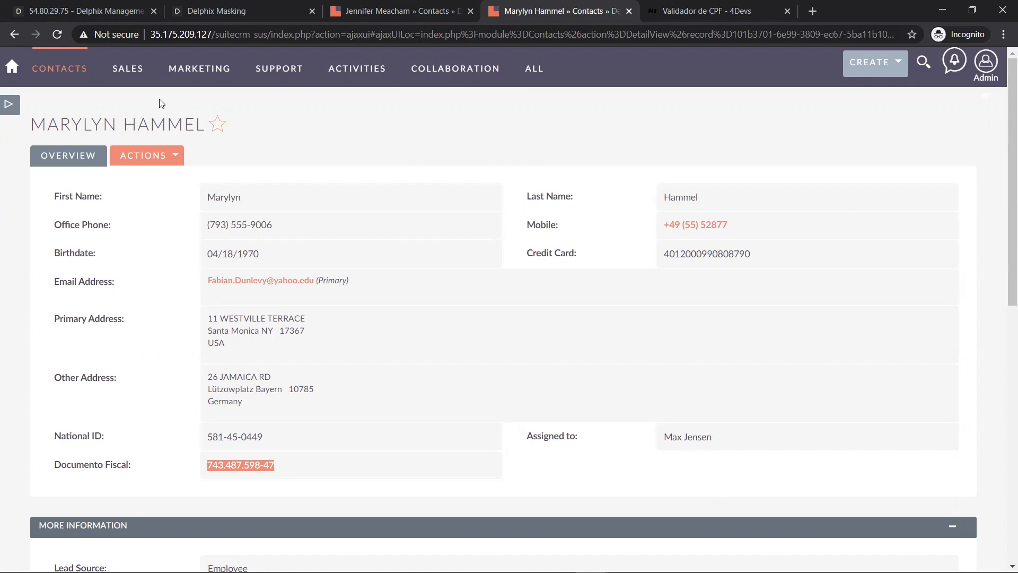
key("ctrl+shift+Tab")
left_click(10, 106)
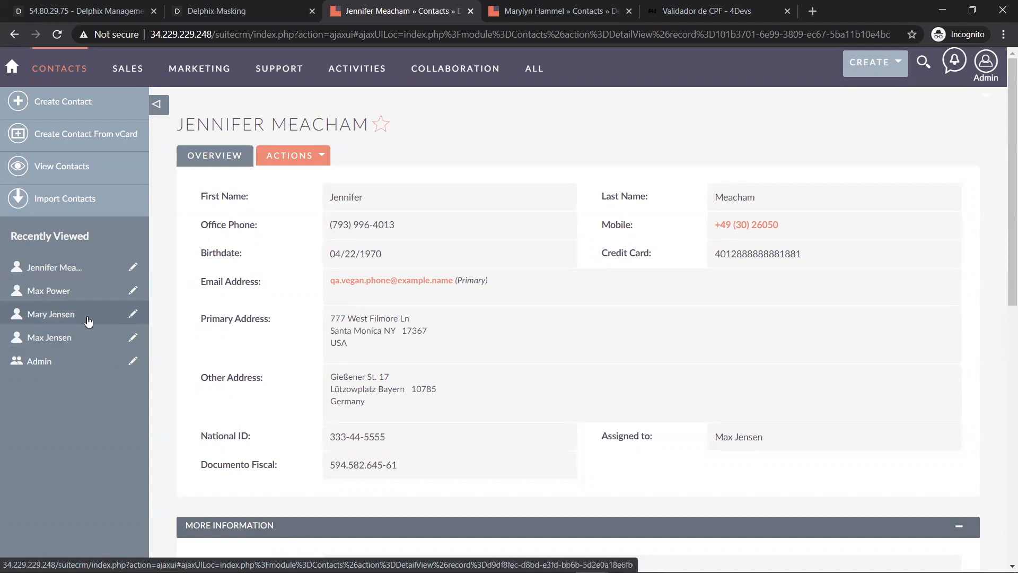
left_click(90, 291)
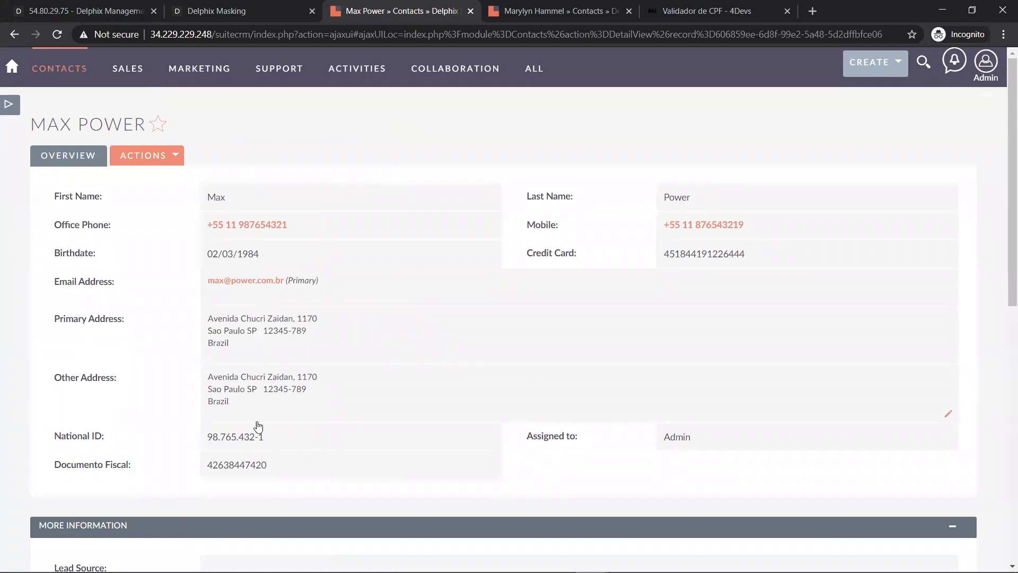
left_click_drag(271, 471, 209, 470)
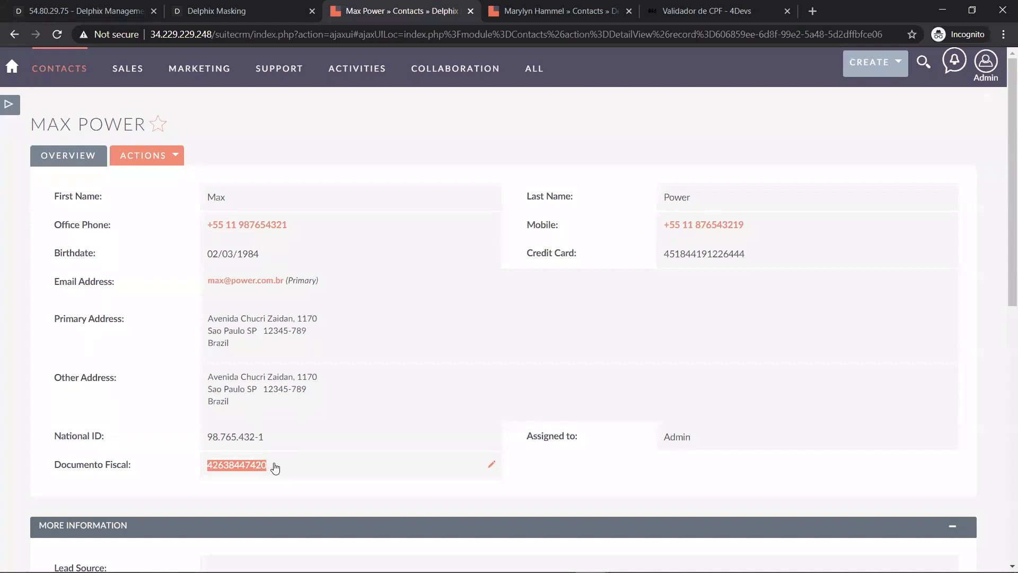
left_click_drag(254, 34, 896, 35)
key("ctrl+c")
left_click(528, 21)
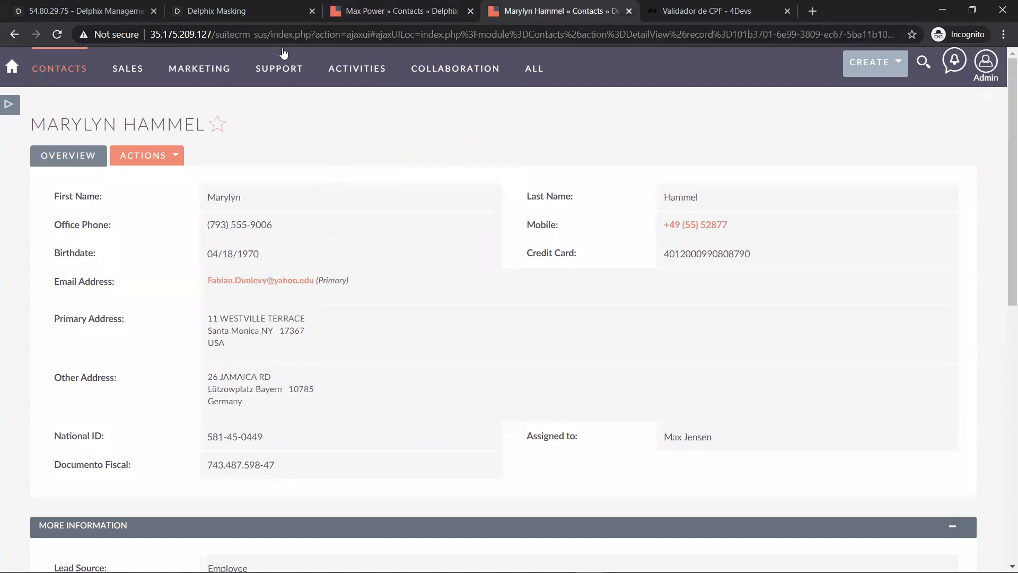
left_click(278, 32)
left_click_drag(271, 34, 936, 36)
key("ctrl+v")
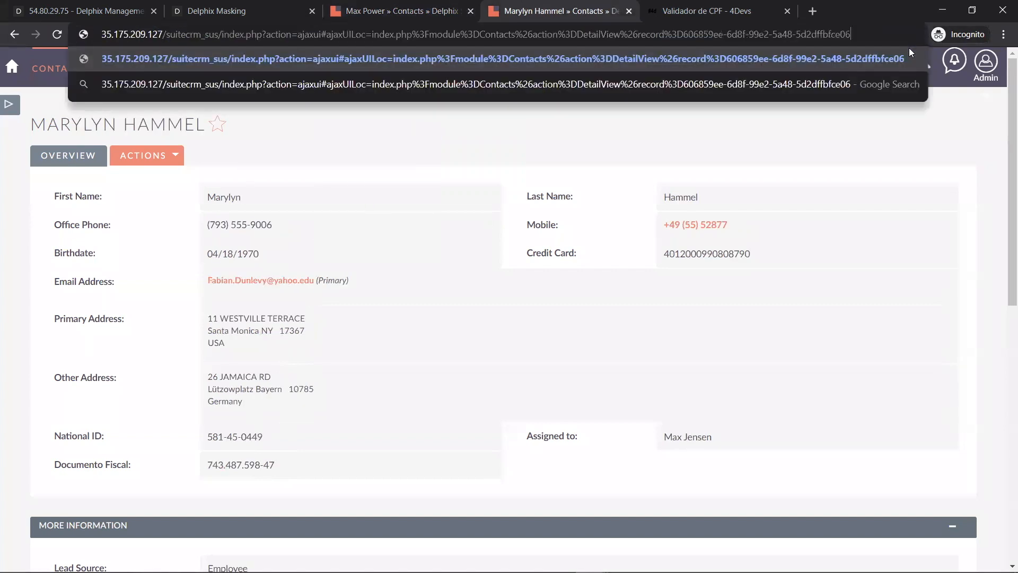
key("Return")
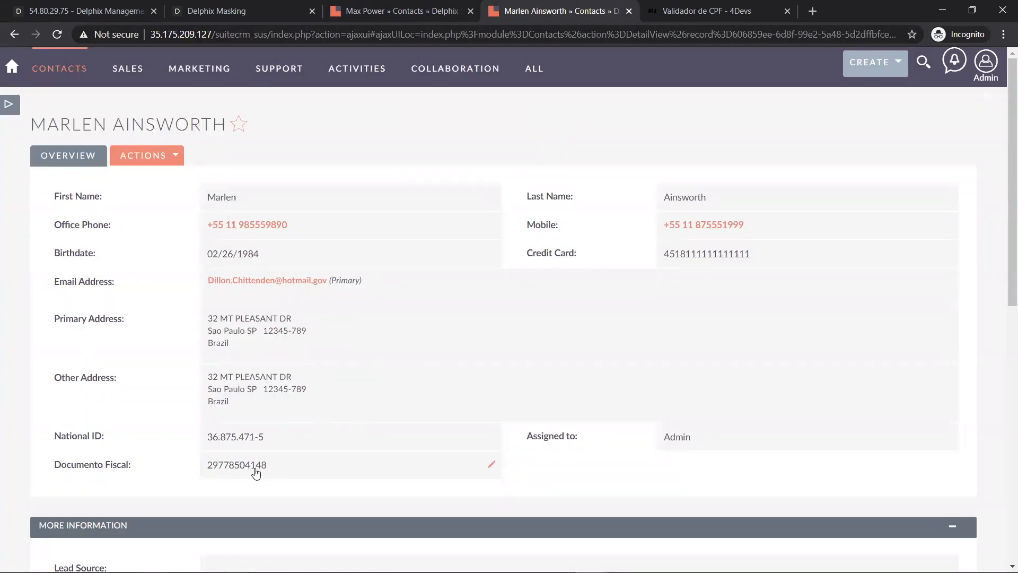
left_click(430, 11)
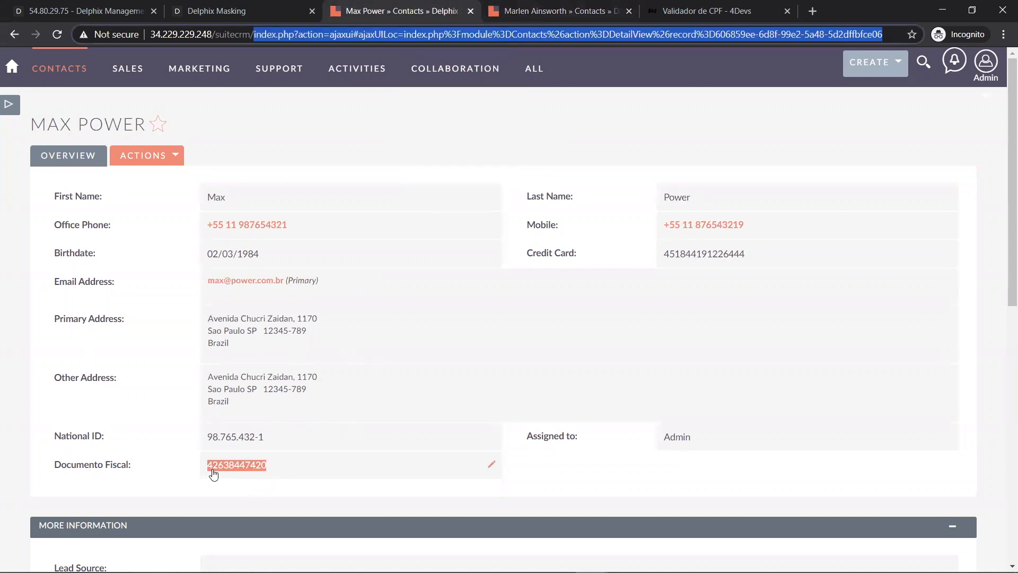
left_click(522, 12)
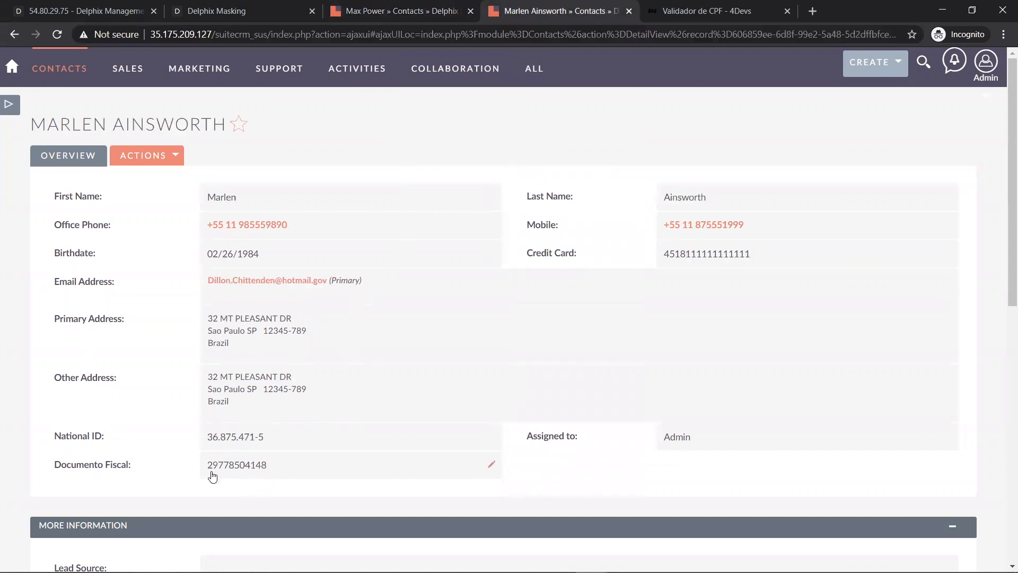
double_click(285, 473)
key("ctrl+c")
left_click(714, 13)
left_click_drag(472, 305, 333, 301)
key("ctrl+v")
left_click(573, 350)
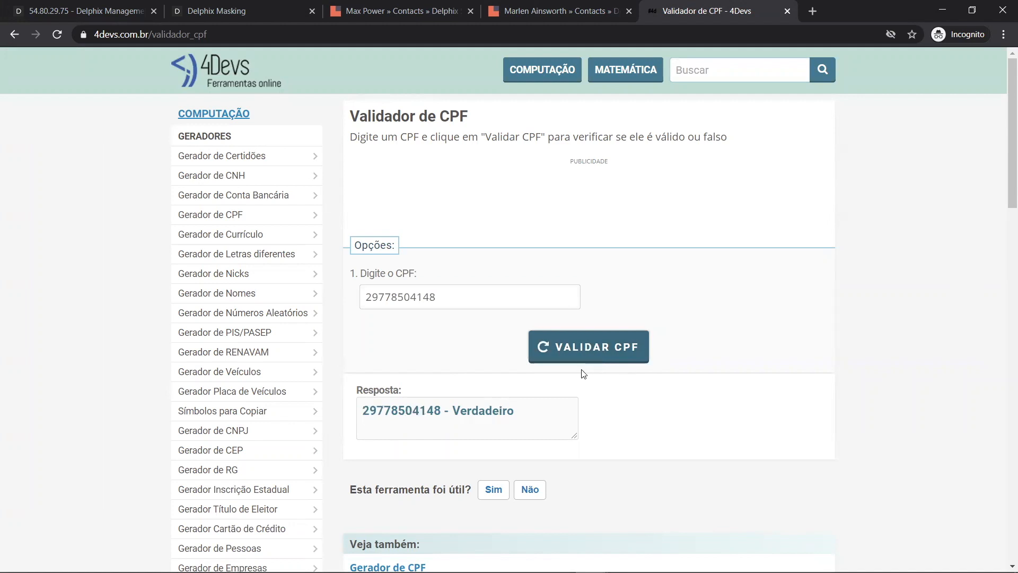
left_click_drag(517, 411, 388, 410)
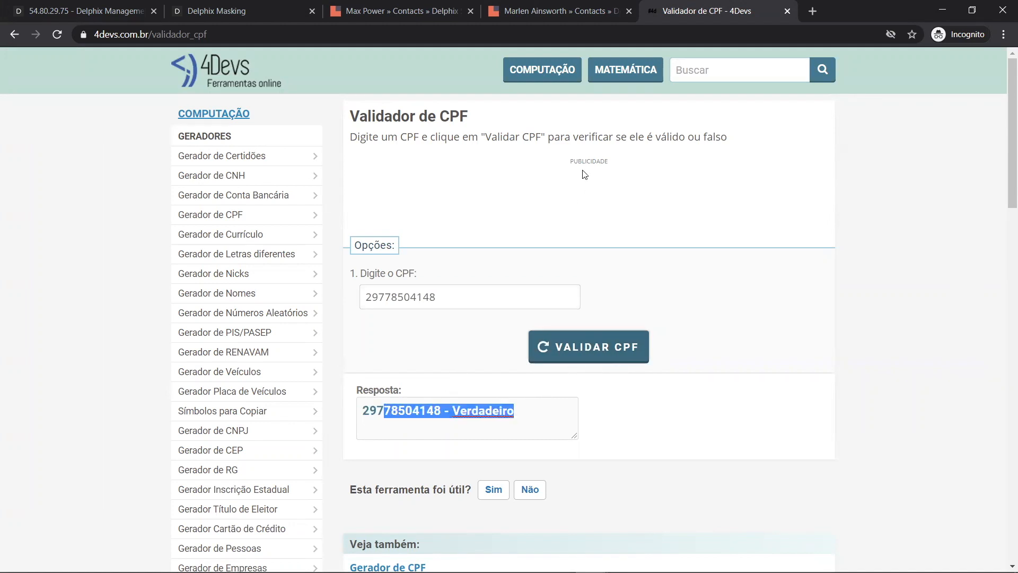
left_click(537, 25)
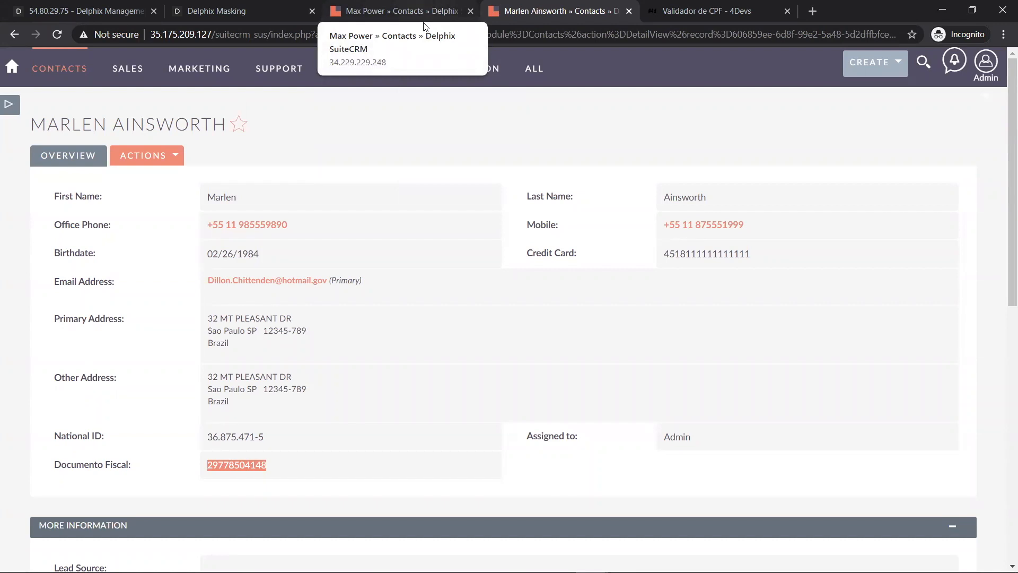
left_click_drag(38, 127, 104, 124)
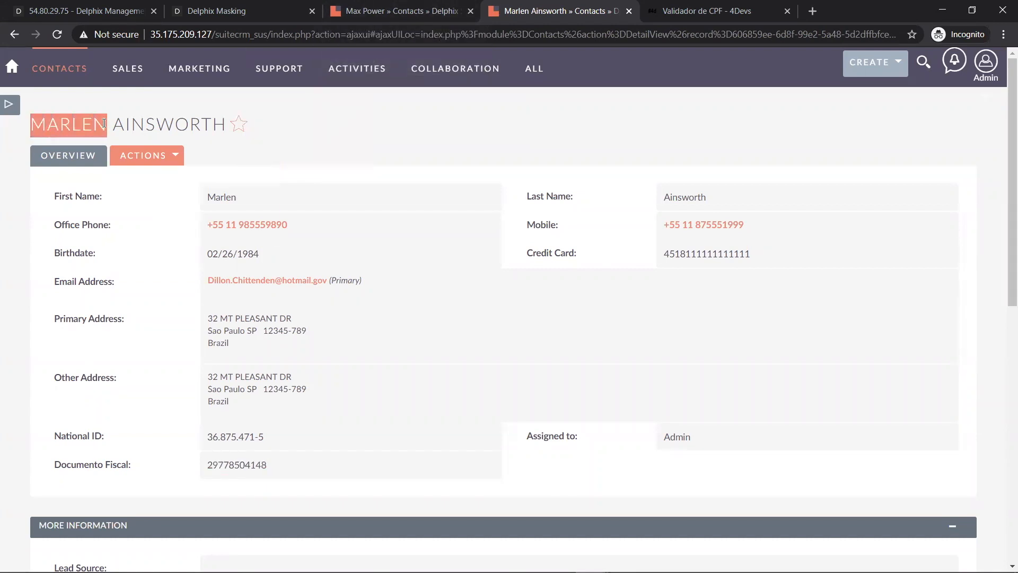
double_click(167, 125)
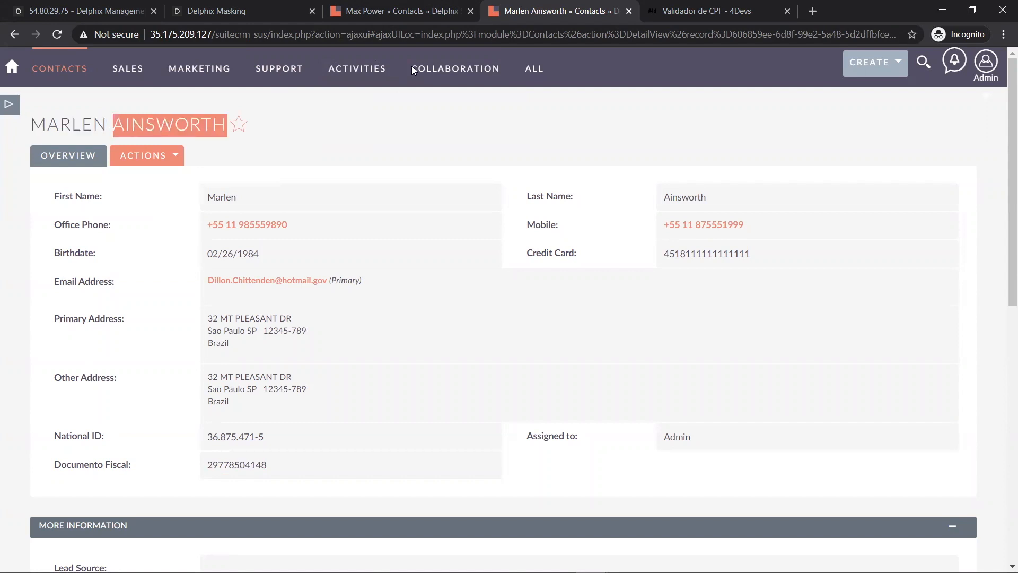
- Open another original contact from Recently Viewed and collapse the side panel
left_click(430, 20)
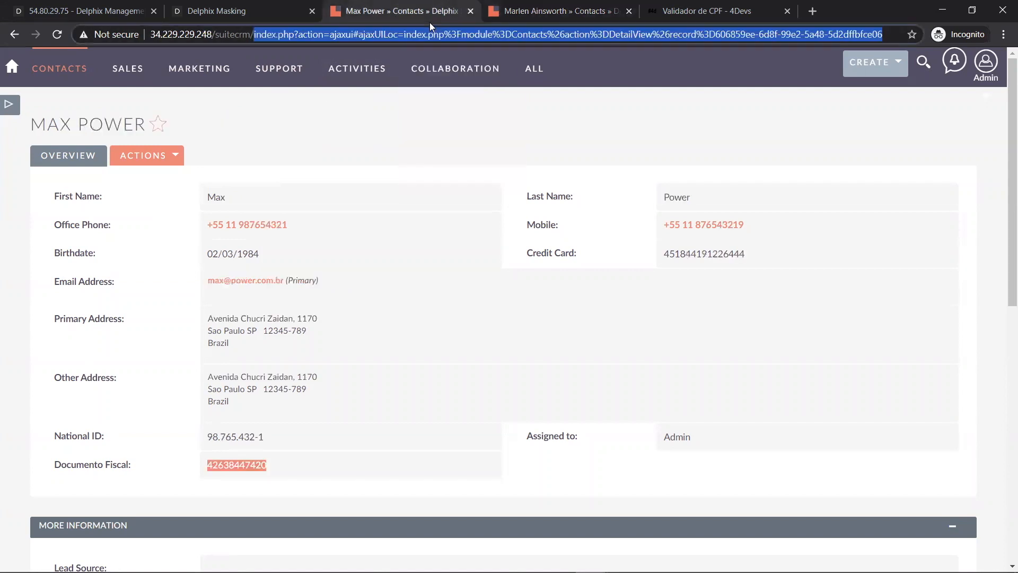
left_click(11, 102)
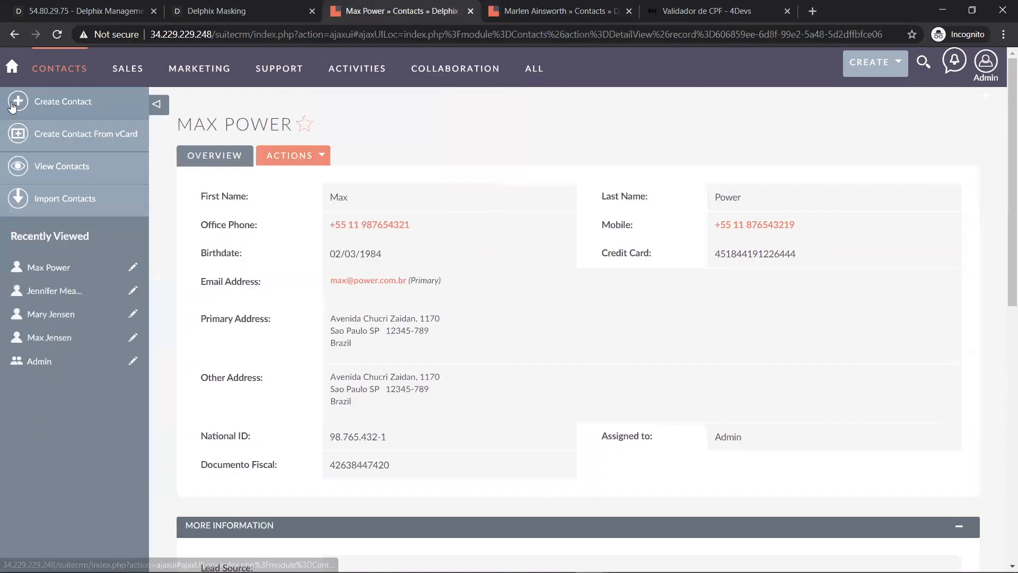
left_click(59, 339)
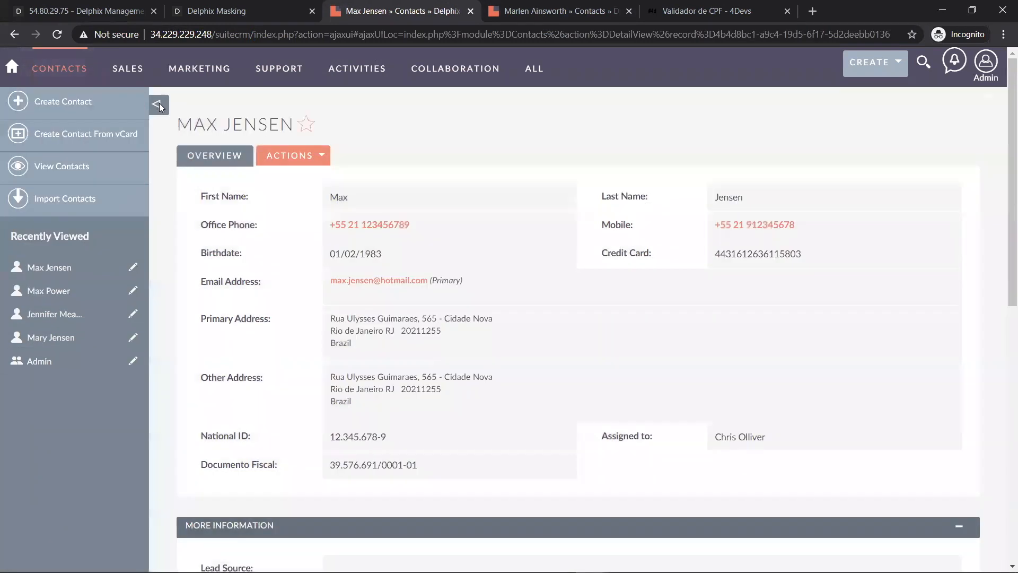
left_click(159, 104)
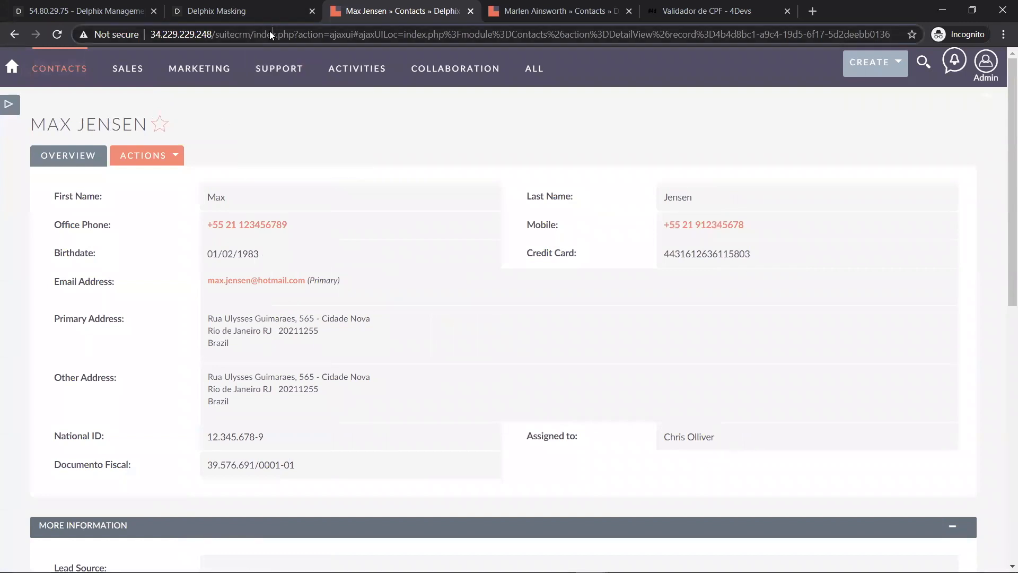
- Load that contact's record address in the masked copy's tab
left_click_drag(255, 34, 936, 37)
key("ctrl+c")
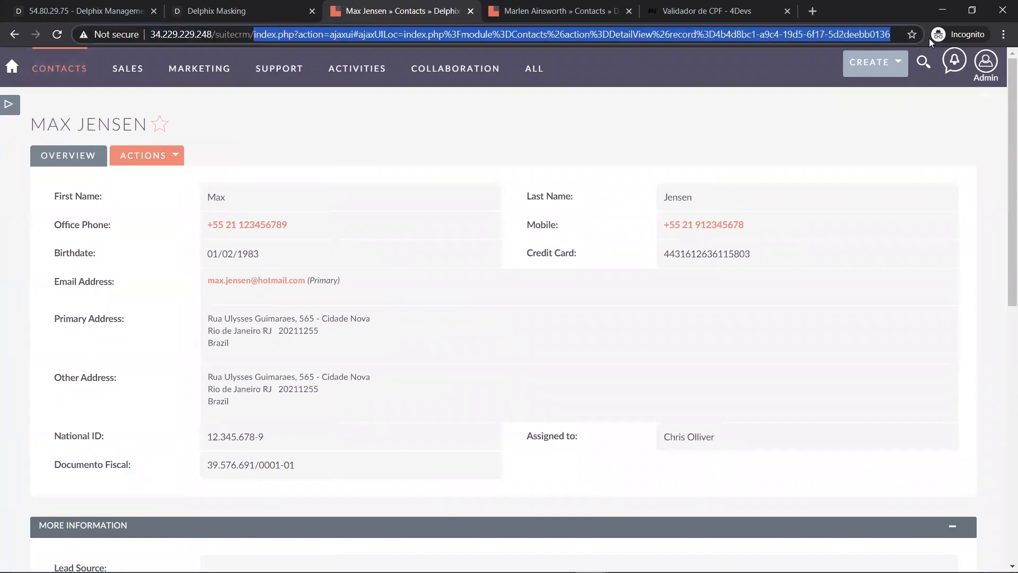
left_click(561, 20)
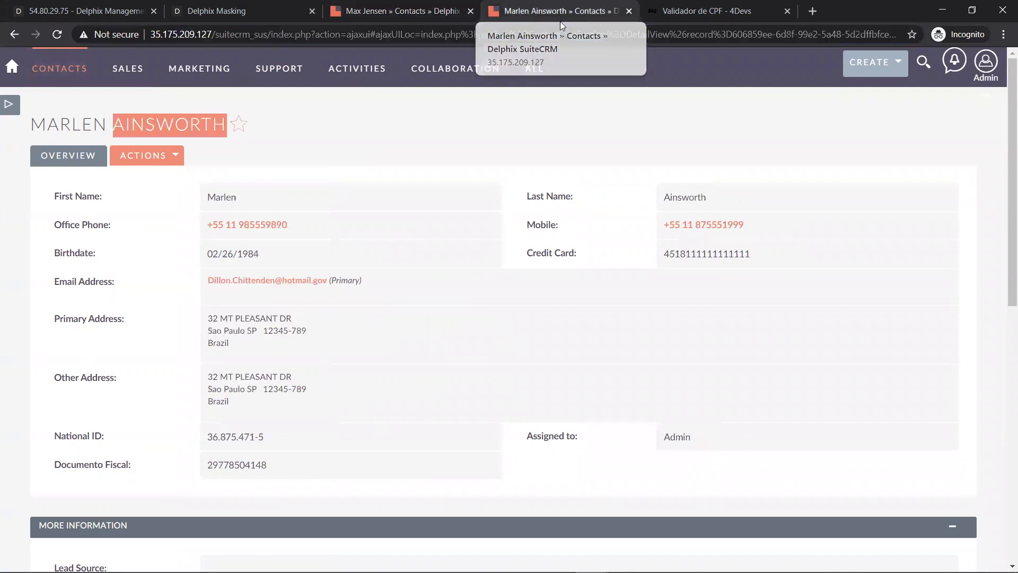
left_click(269, 35)
left_click(272, 34)
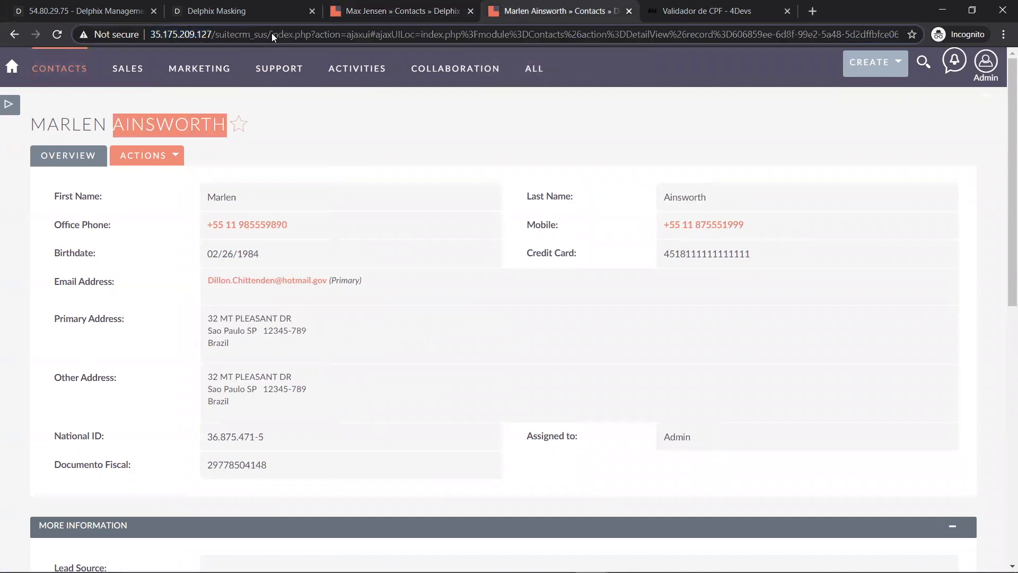
left_click_drag(272, 34, 958, 44)
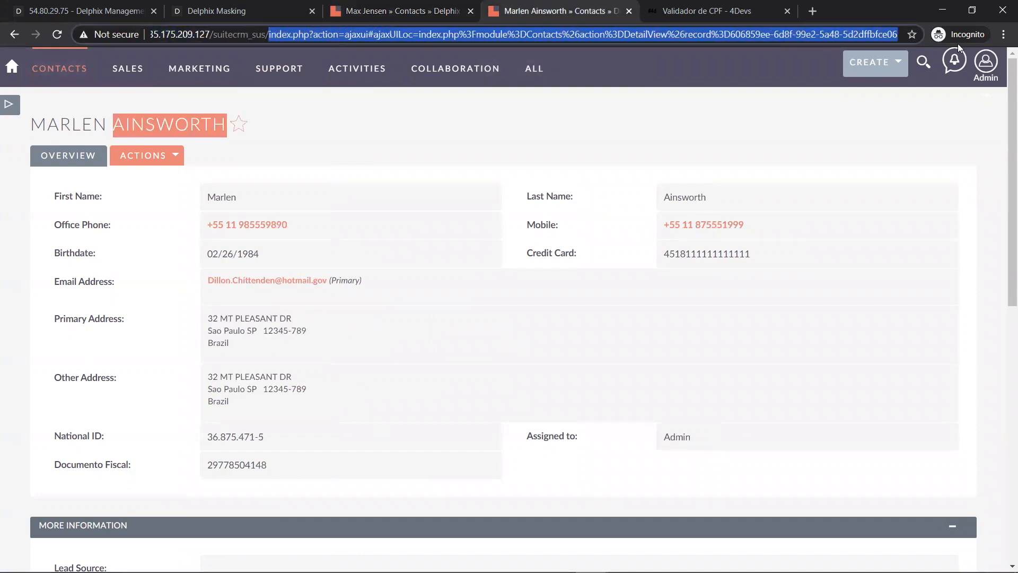
key("ctrl+v")
key("Return")
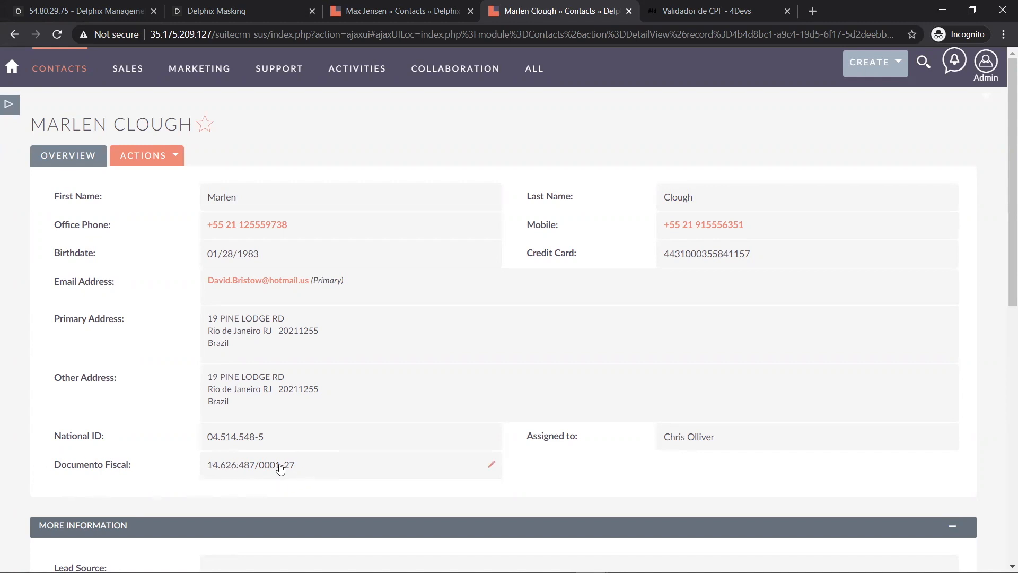
- Select the masked CNPJ-formatted Documento Fiscal 14.626.487/0001-27
left_click_drag(309, 468, 209, 466)
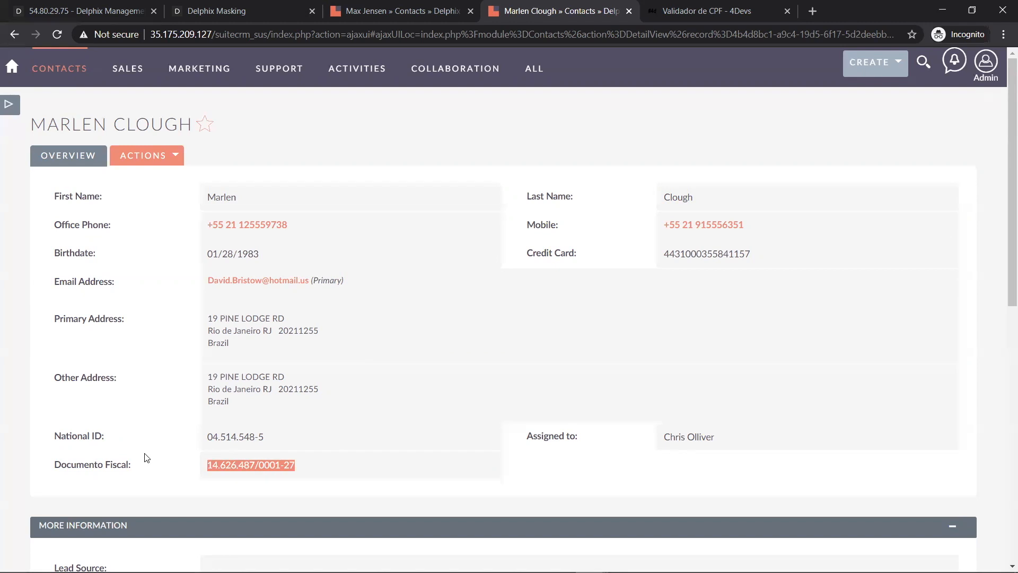
- Compare original and masked Documento Fiscal values and select the masked 14.626.487/0001-27
key("ctrl+shift+Tab")
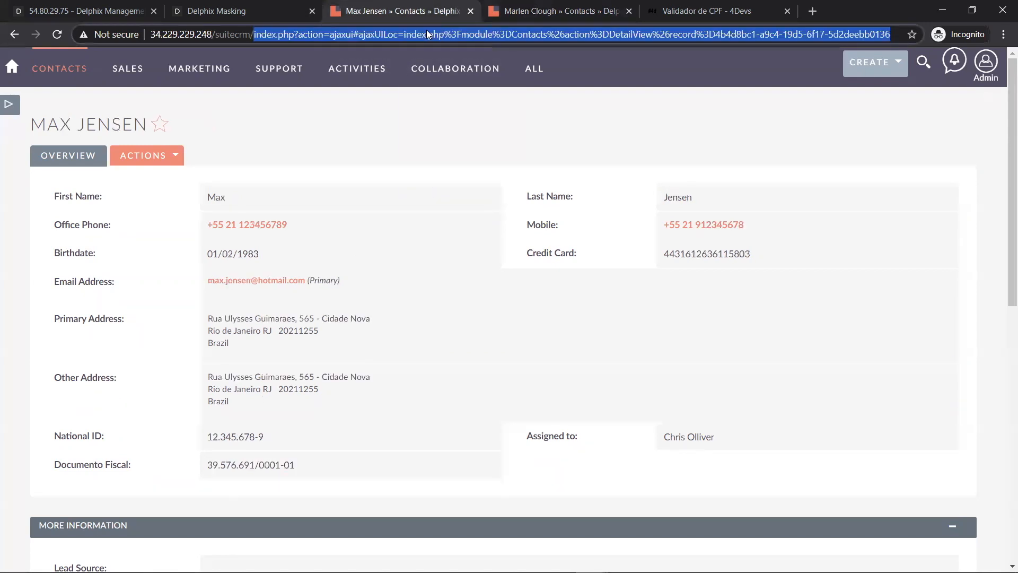
left_click_drag(318, 474, 207, 470)
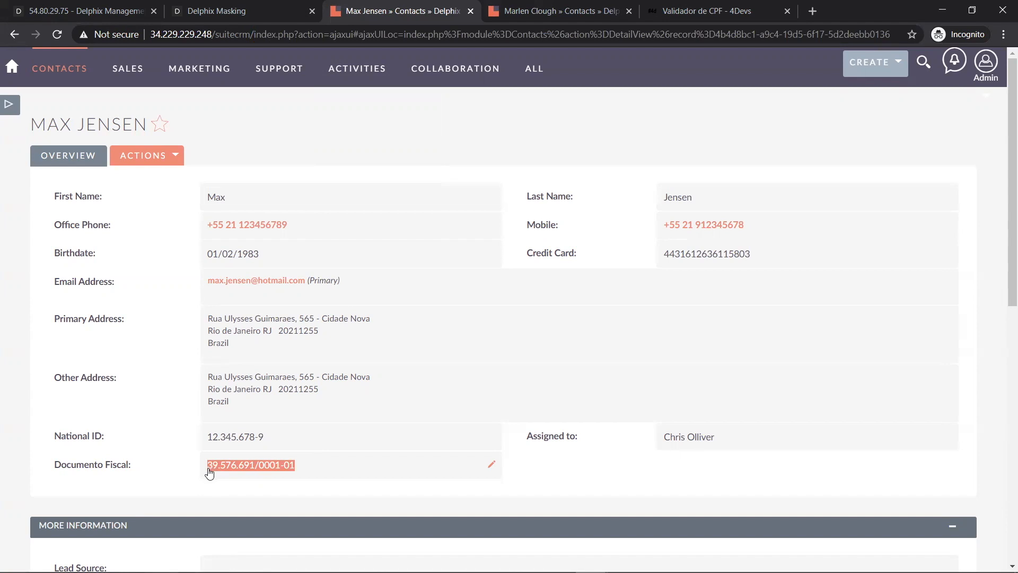
left_click(542, 21)
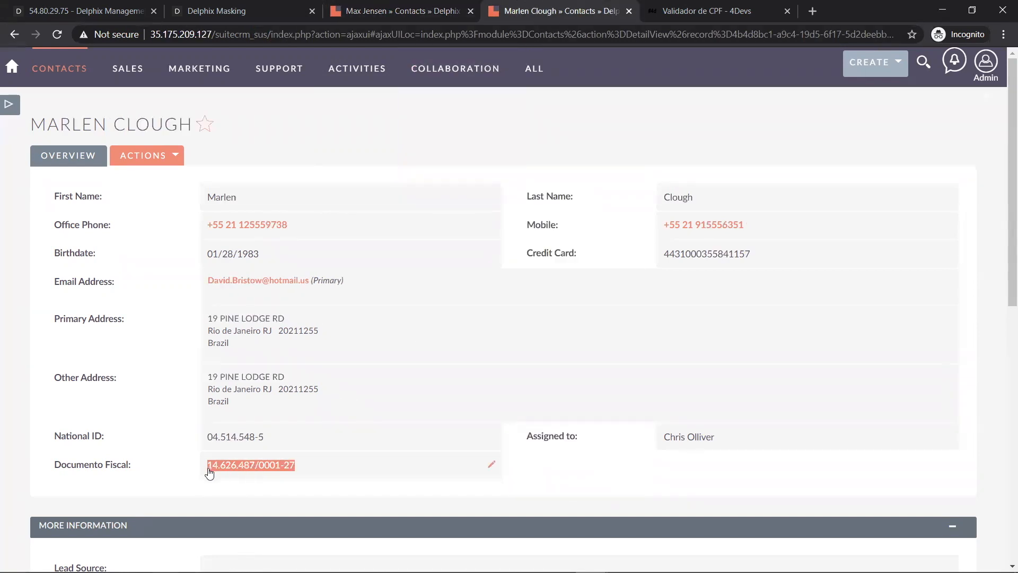
left_click(324, 469)
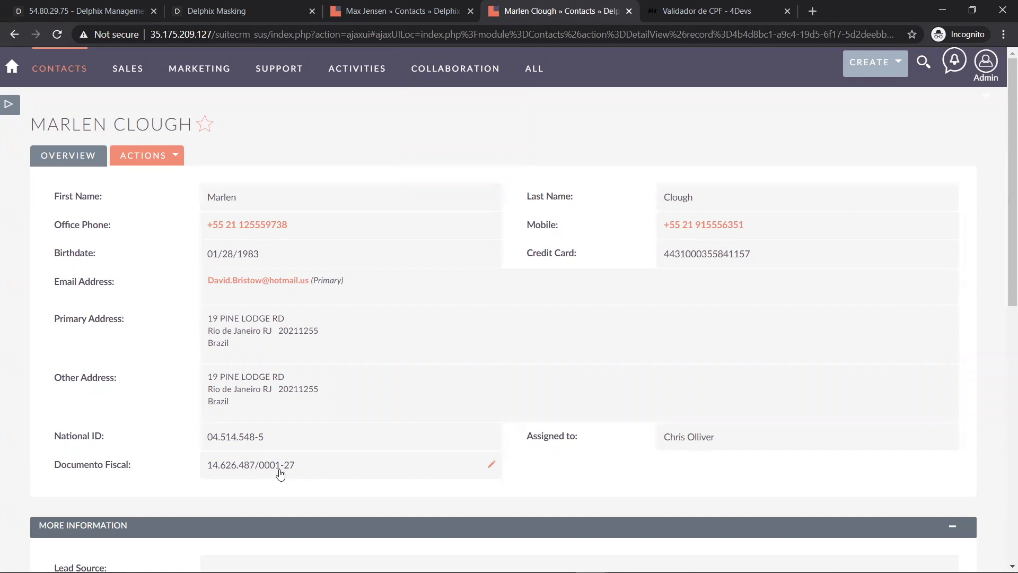
left_click_drag(255, 471, 209, 471)
left_click_drag(259, 471, 281, 471)
left_click_drag(255, 468, 296, 469)
left_click_drag(296, 467, 208, 468)
key("ctrl+c")
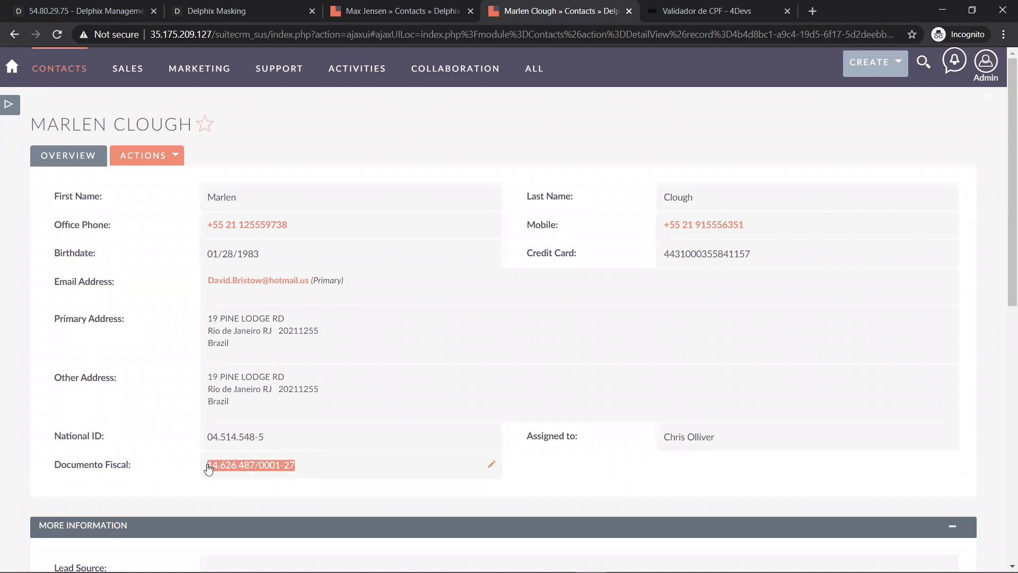
left_click(421, 207)
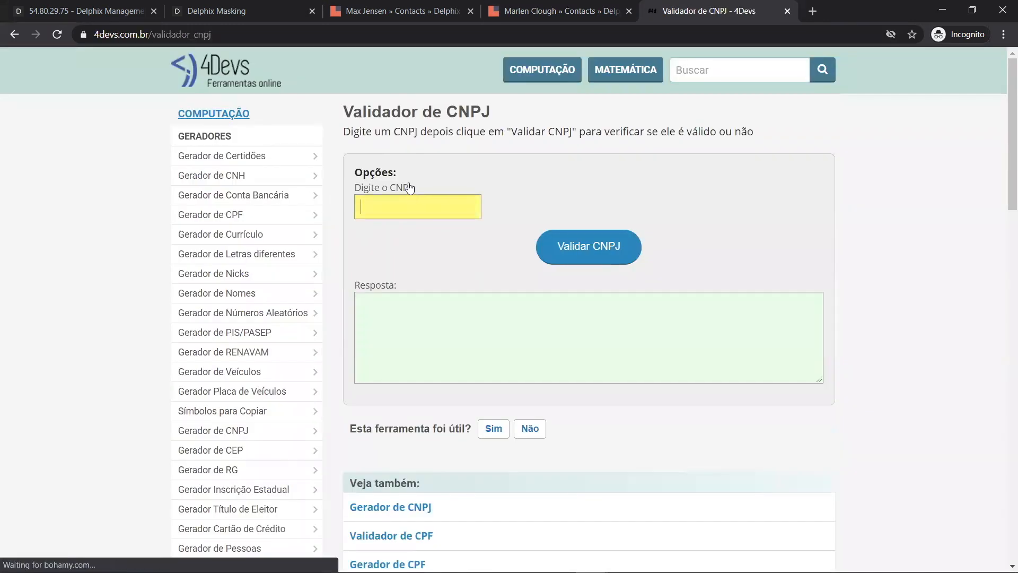
- Validate CNPJ 14.626.487/0001-27 on 4Devs, confirm Verdadeiro, and return to SuiteCRM
key("ctrl+v")
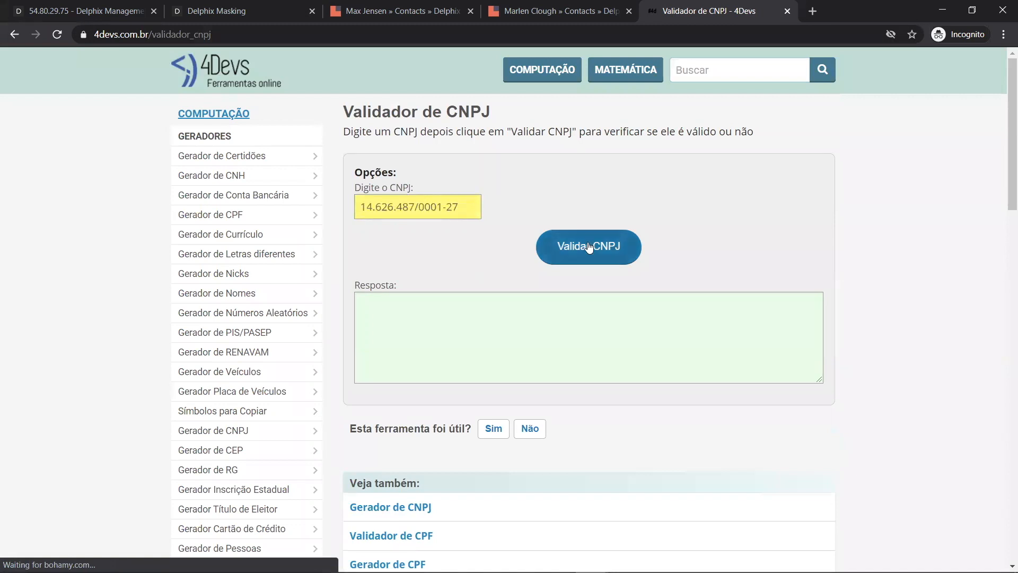
left_click(588, 248)
left_click_drag(527, 306, 359, 306)
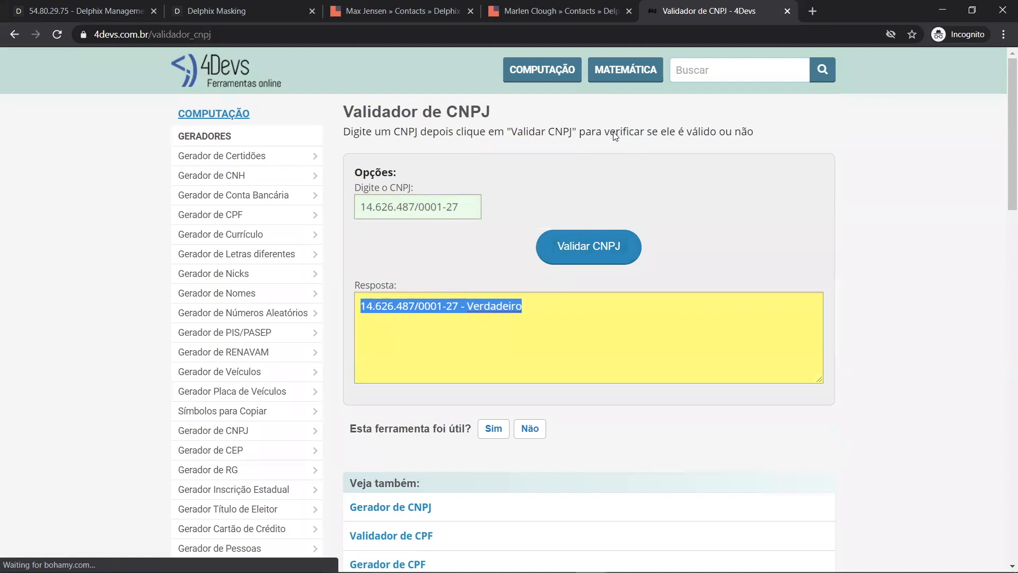
key("ctrl+shift+Tab")
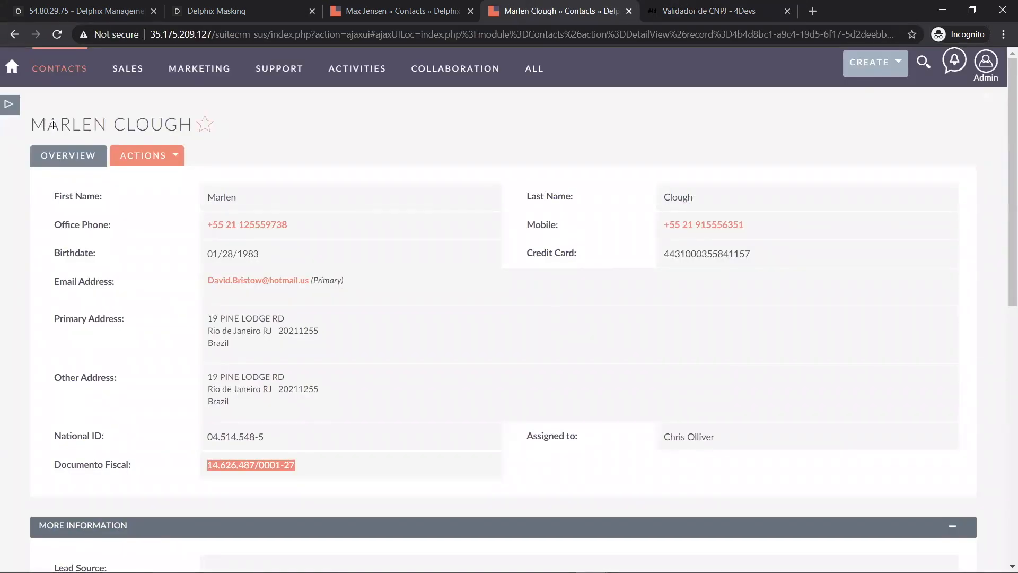
- Open a second original contact from Recently Viewed and bring its address to the masked tab
left_click(408, 11)
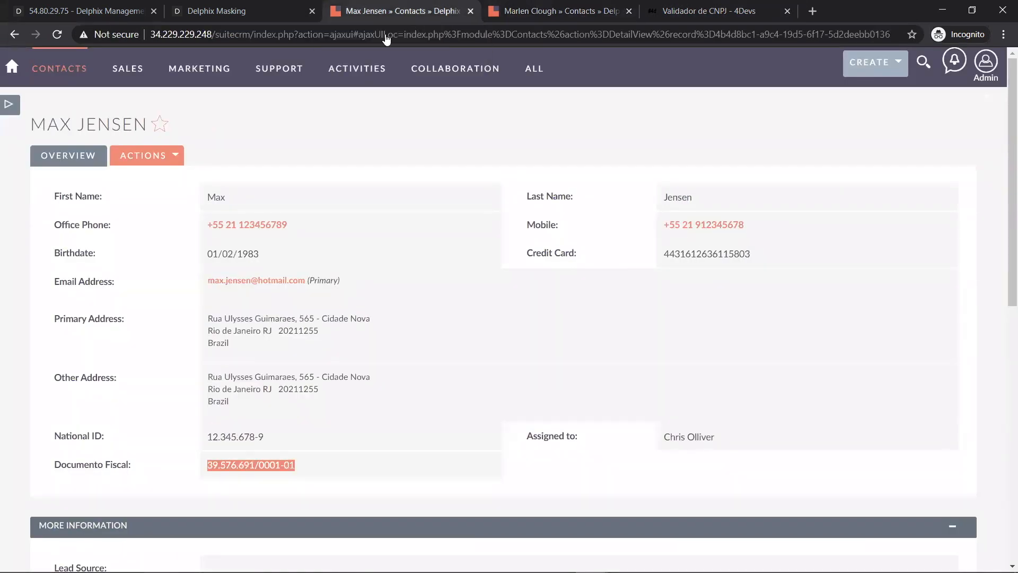
left_click(8, 104)
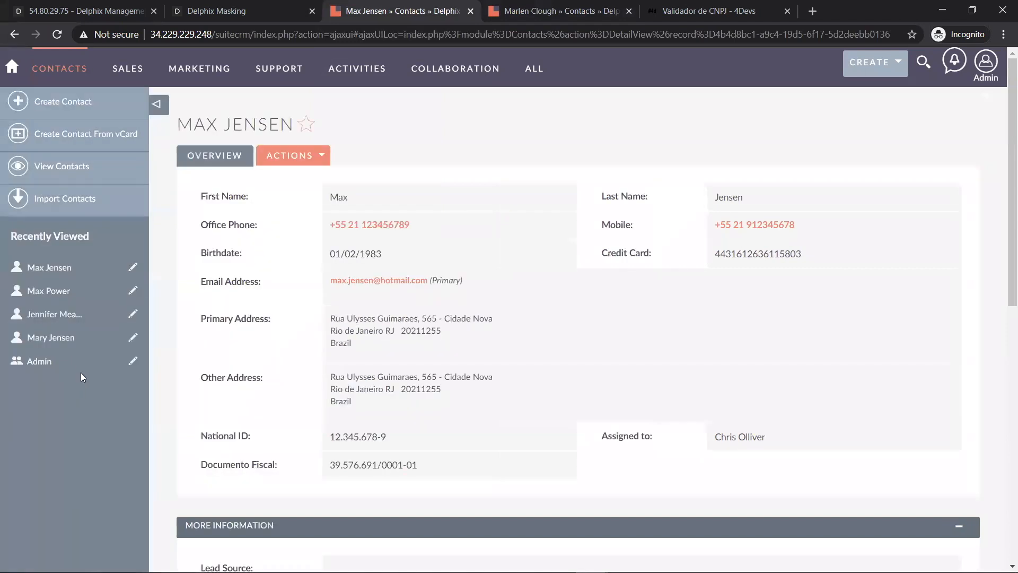
left_click(65, 336)
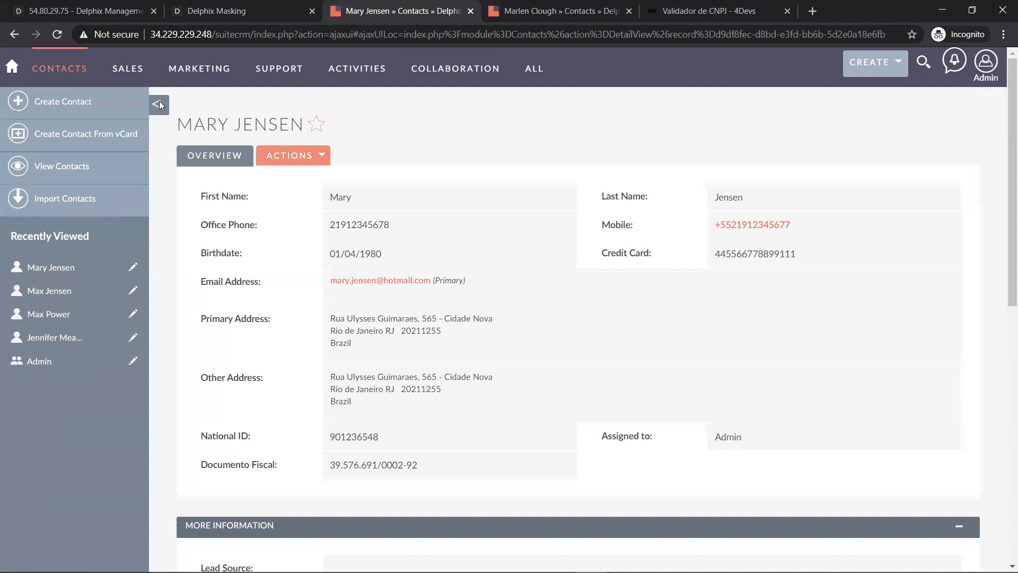
left_click(159, 103)
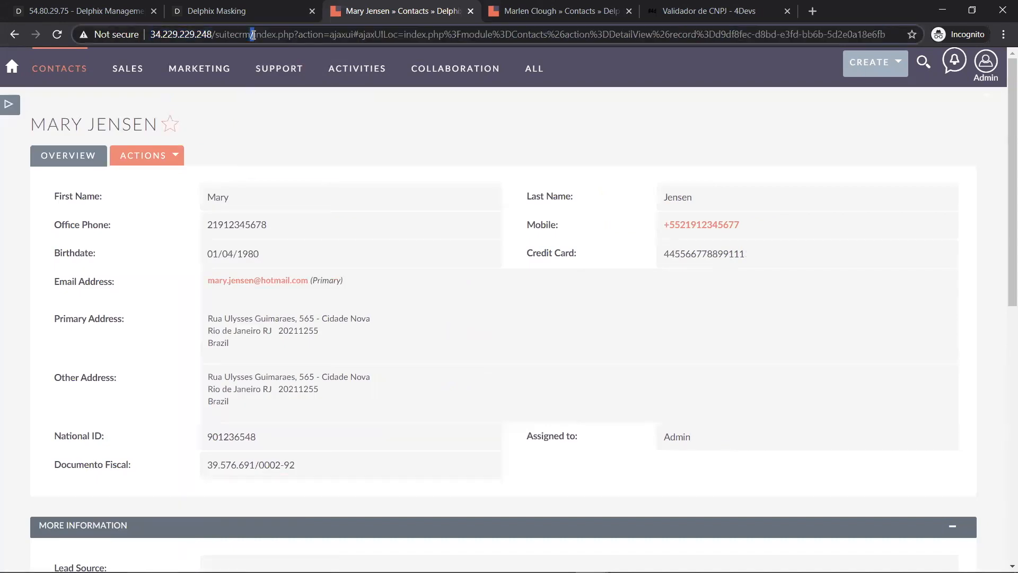
left_click_drag(253, 35, 925, 31)
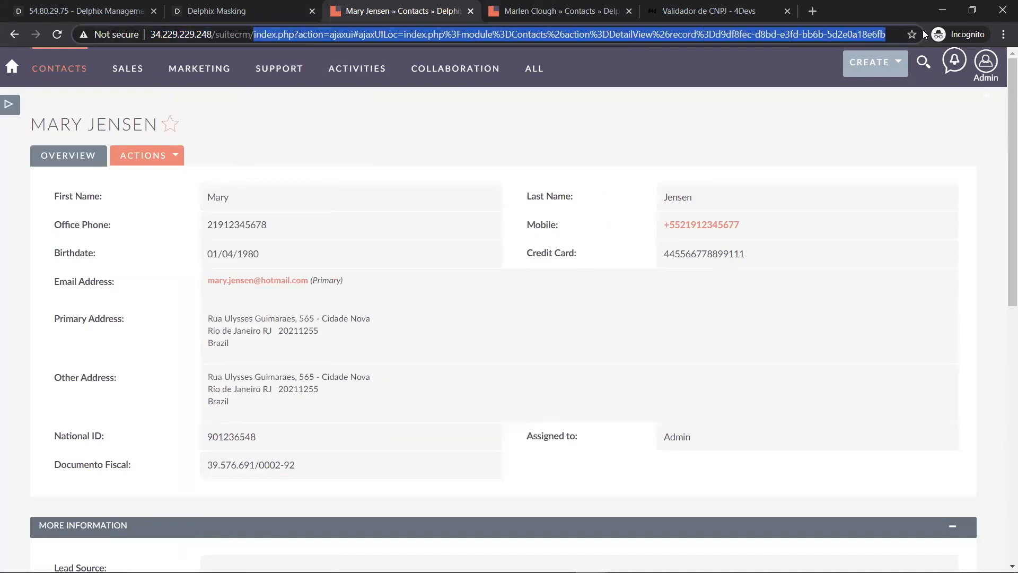
left_click(546, 12)
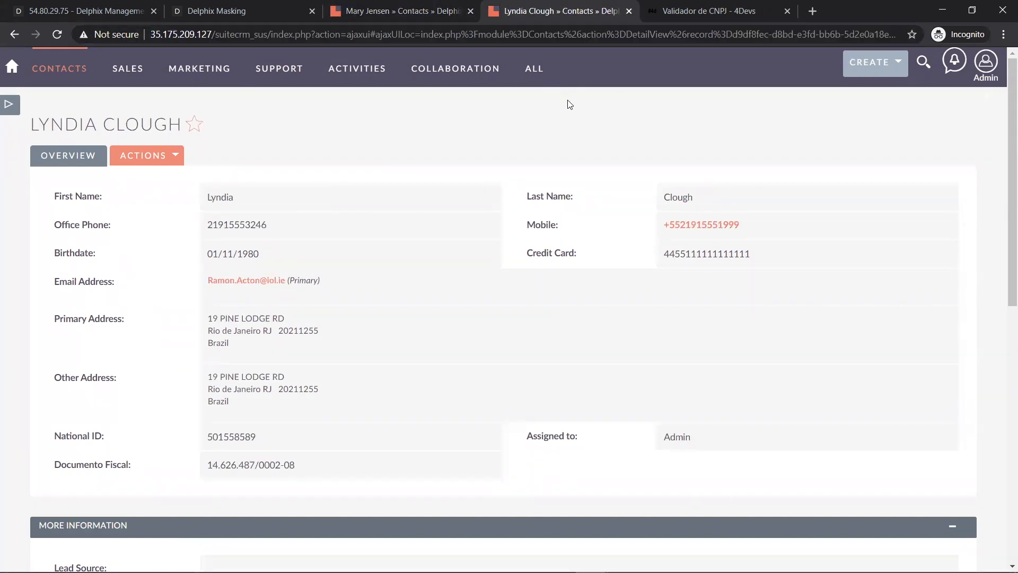
- Inspect the masked surname and Documento Fiscal 14.626.487/0002-08, then select the CNPJ validator's field
double_click(136, 122)
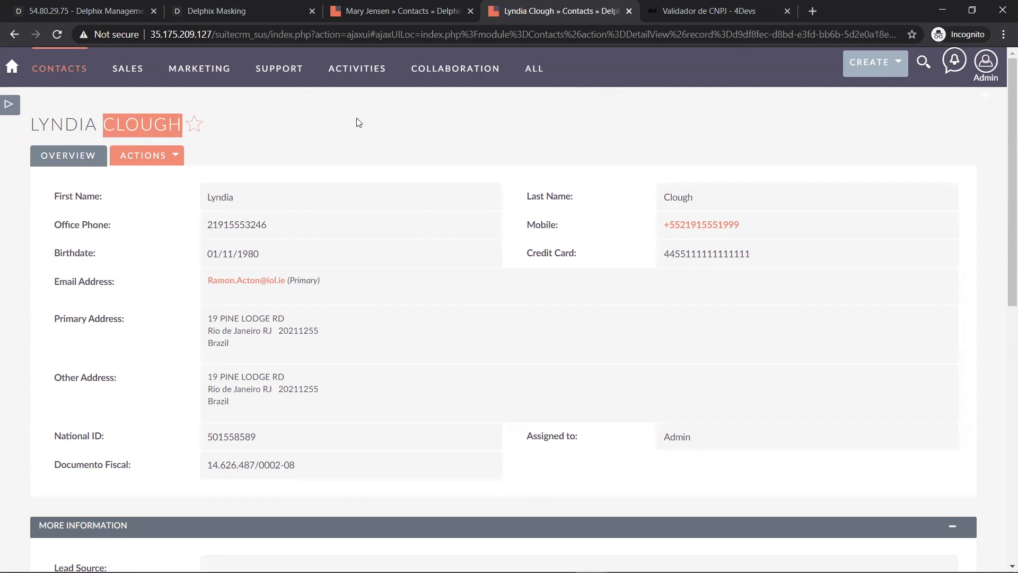
left_click(273, 132)
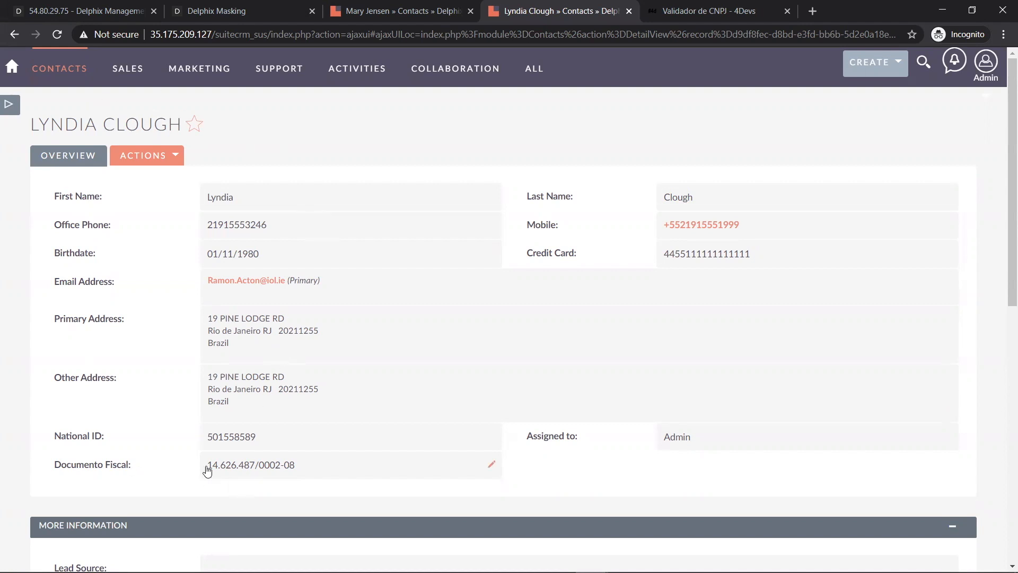
left_click_drag(207, 471, 254, 471)
left_click_drag(259, 470, 283, 471)
left_click(292, 469)
left_click_drag(282, 470, 207, 471)
key("ctrl+c")
left_click(329, 470)
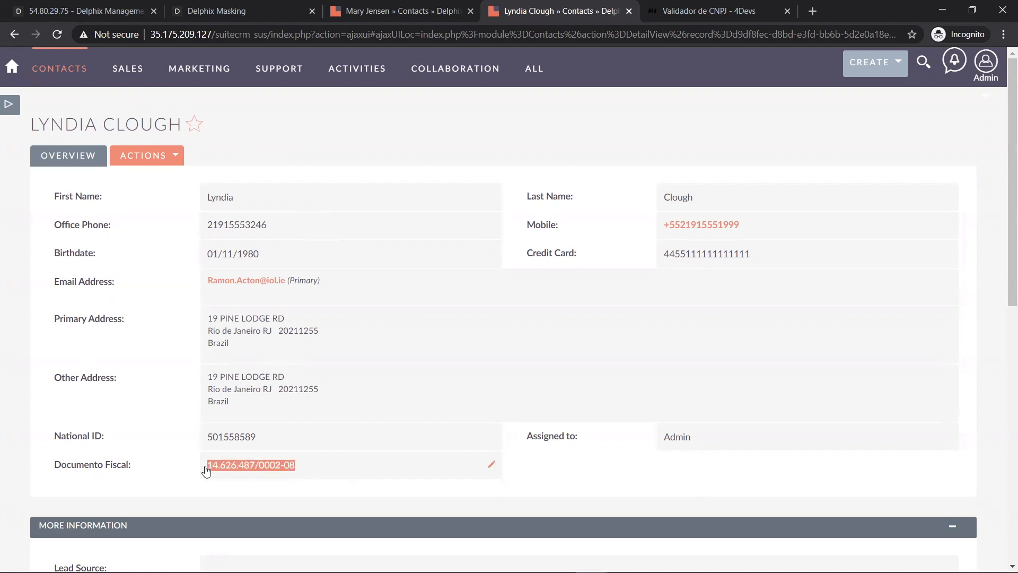
left_click(710, 14)
left_click_drag(471, 204, 357, 206)
- Validate masked CNPJ 14.626.487/0002-08 in 4Devs, confirm it reads Verdadeiro, and return to the SuiteCRM contact
key("ctrl+v")
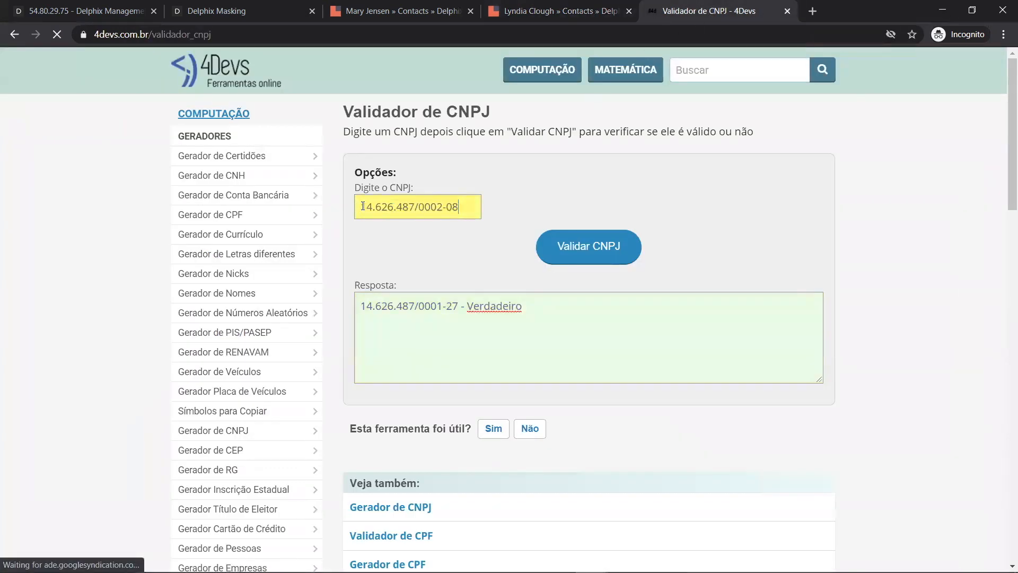
left_click_drag(415, 207, 359, 206)
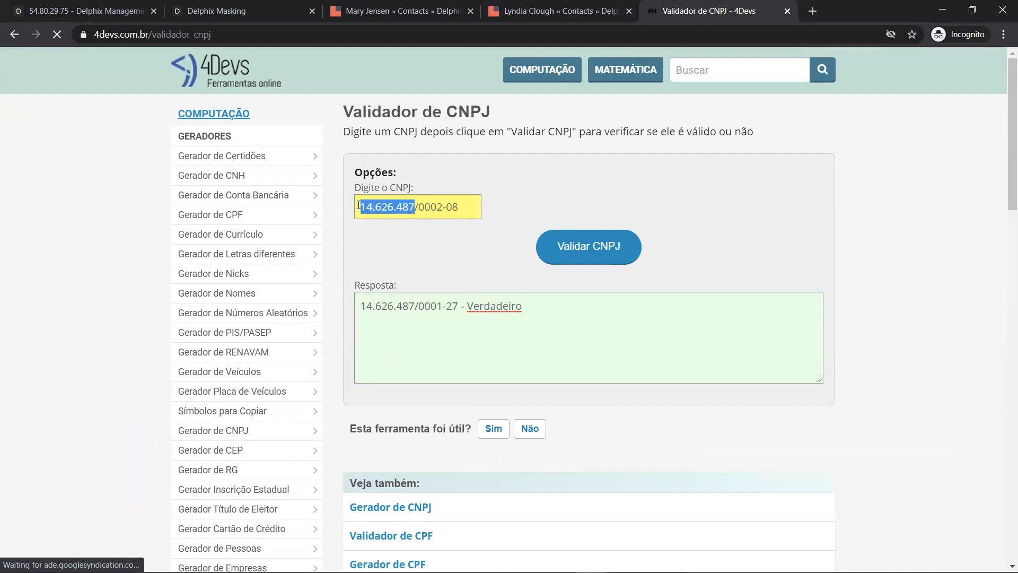
mouse_move(444, 206)
left_mouse_down()
mouse_move(420, 208)
mouse_move(465, 206)
mouse_move(449, 207)
left_mouse_up()
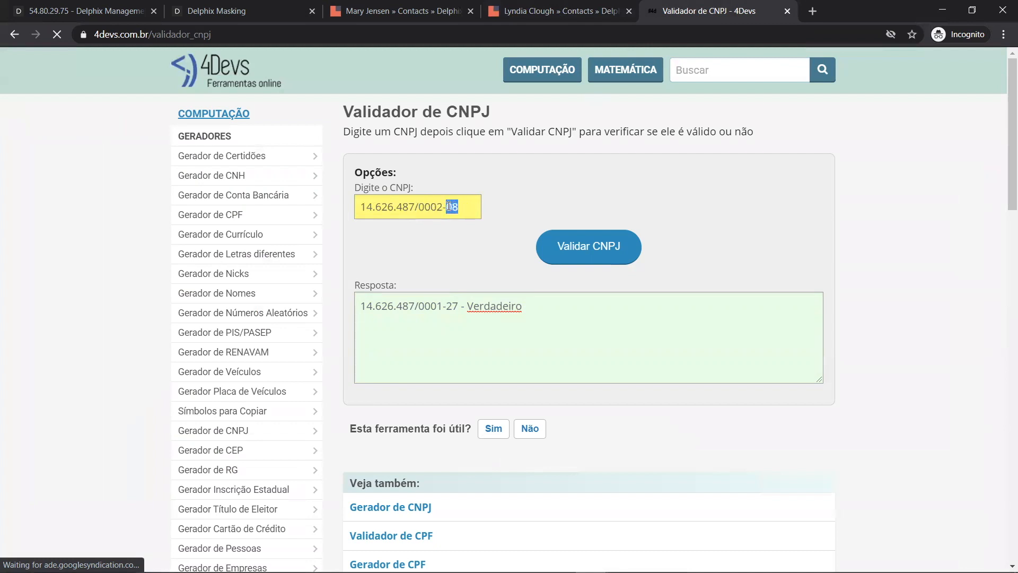
left_click(589, 246)
left_click(541, 309)
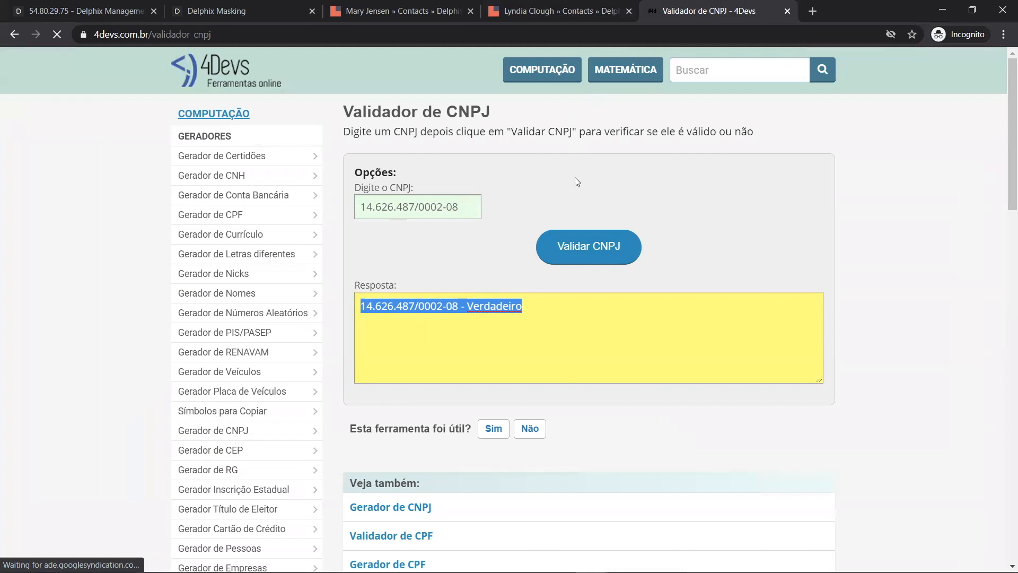
key("ctrl+shift+Tab")
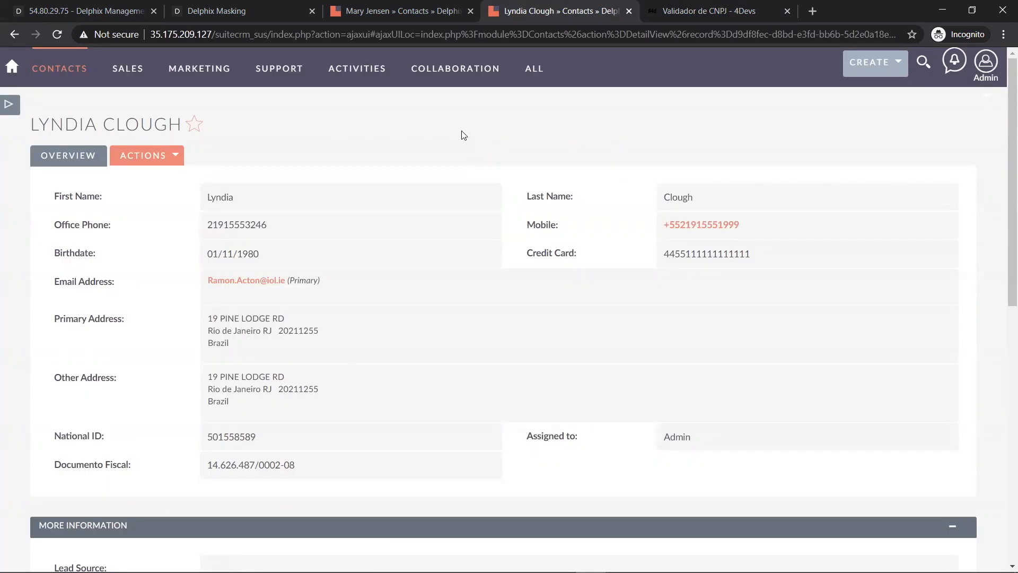